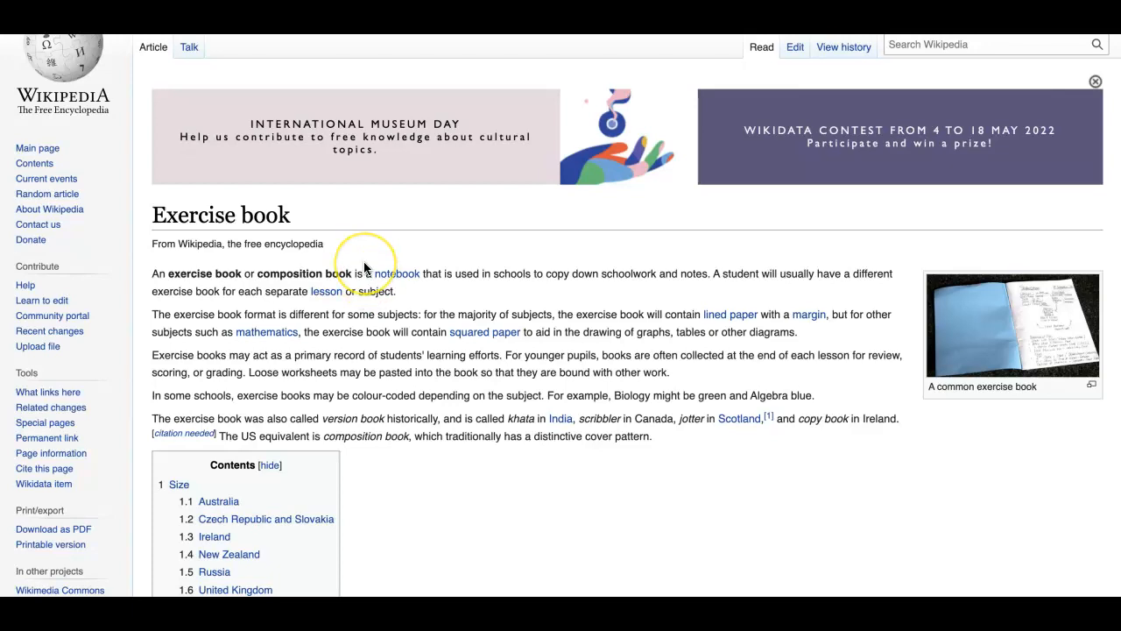
Read the introduction of the Exercise book article, highlighting the passage about students having a different exercise book for each subject
scroll(364, 263, "up", 1)
scroll(365, 263, "down", 1)
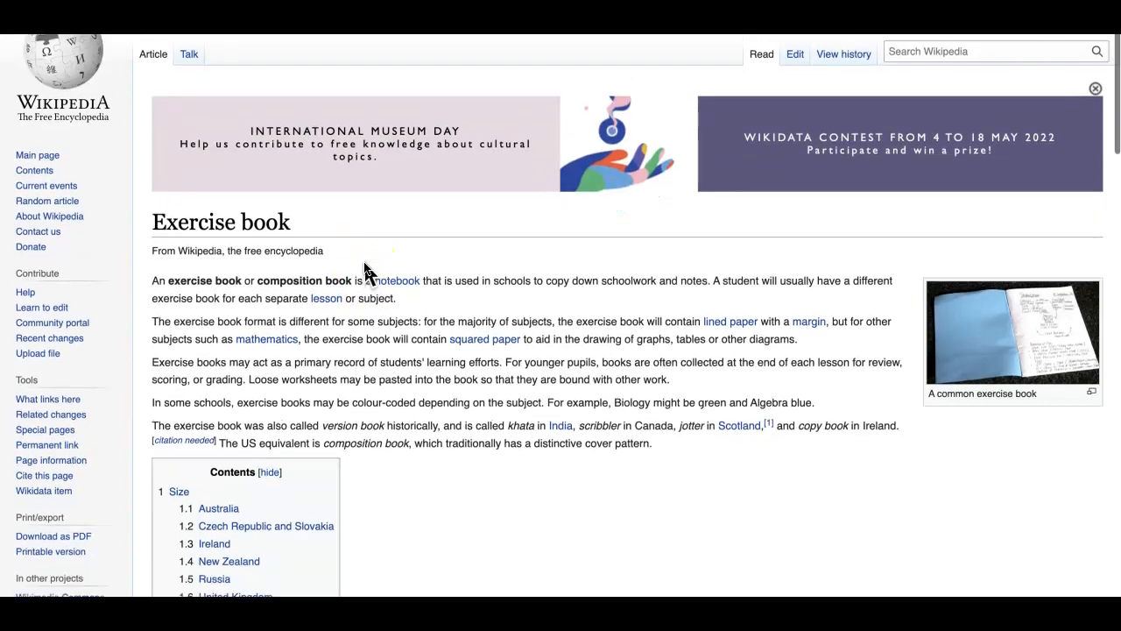
scroll(368, 271, "down", 1)
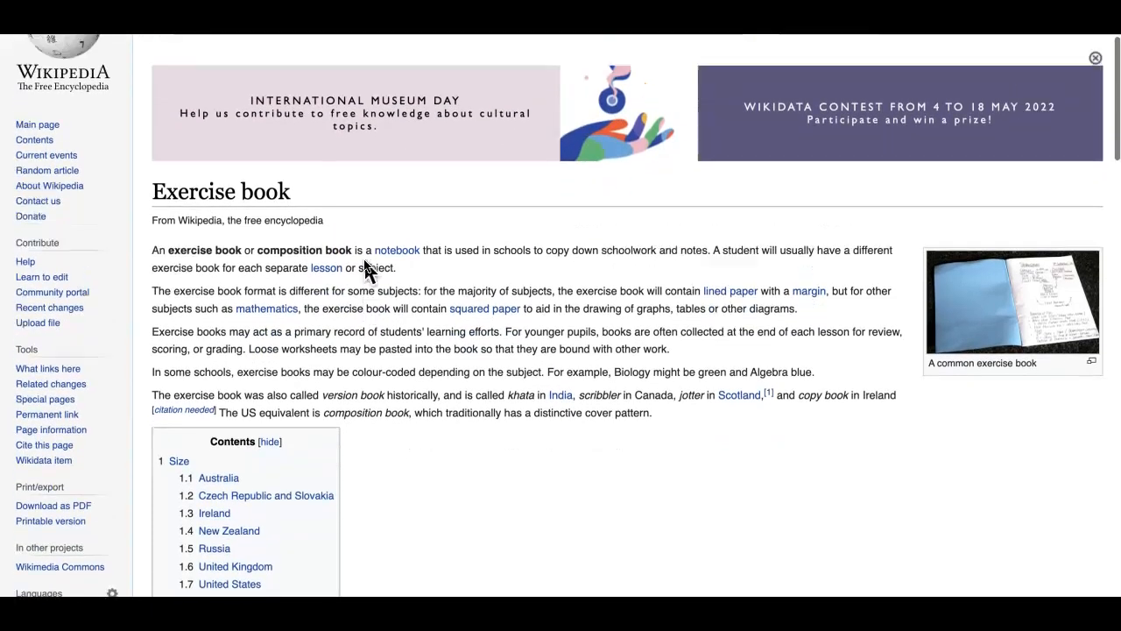
scroll(366, 269, "up", 2)
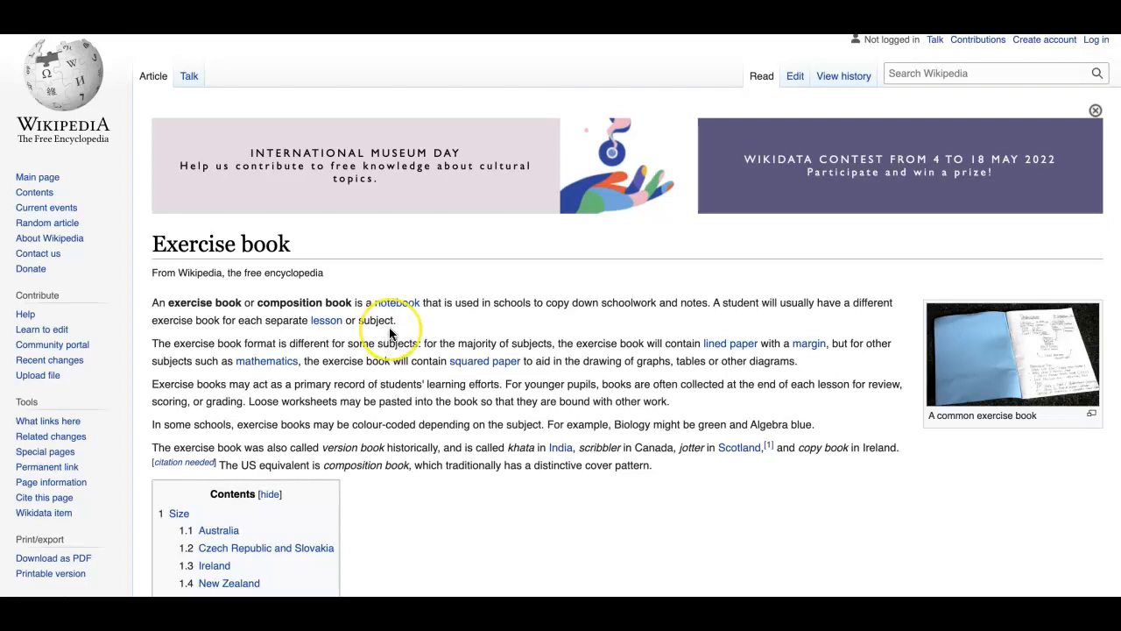
scroll(390, 340, "down", 1)
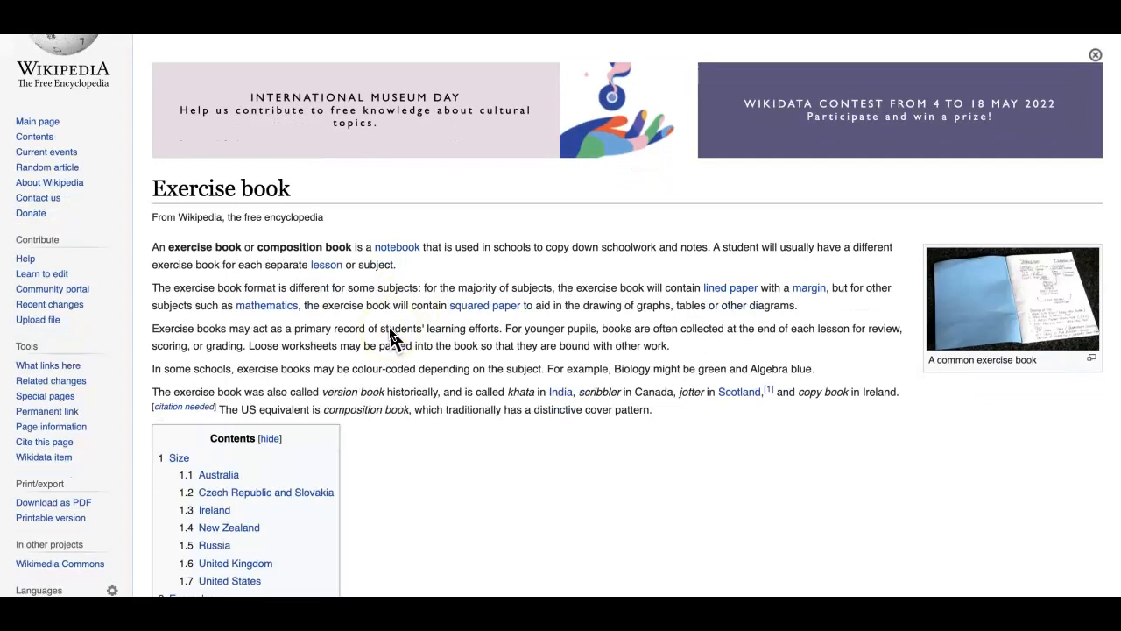
scroll(390, 340, "down", 1)
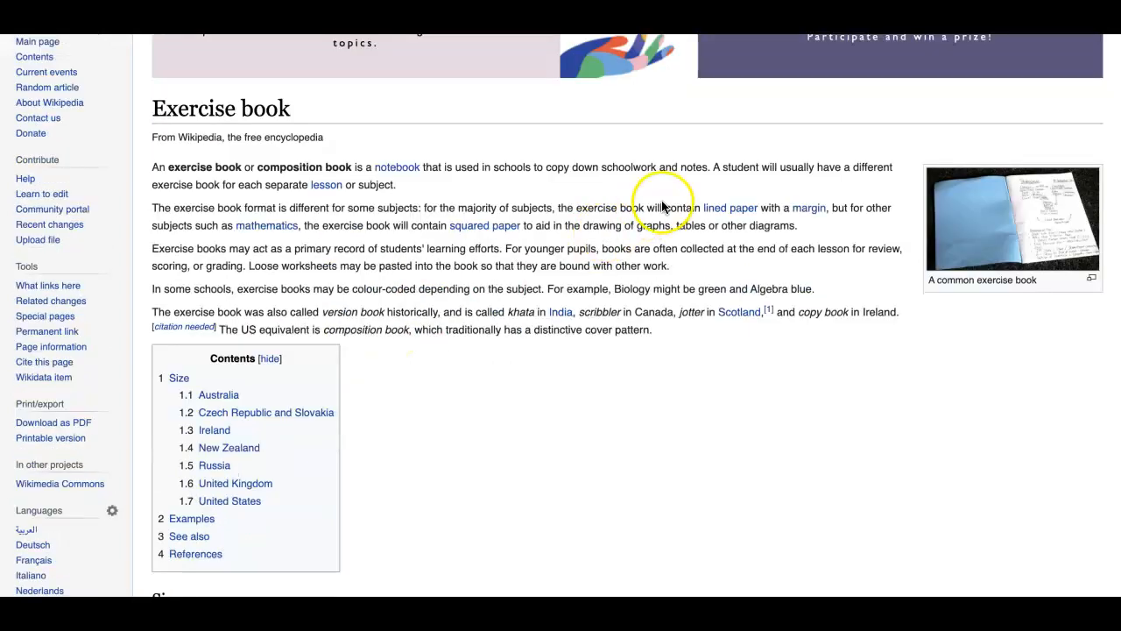
left_click_drag(712, 168, 813, 200)
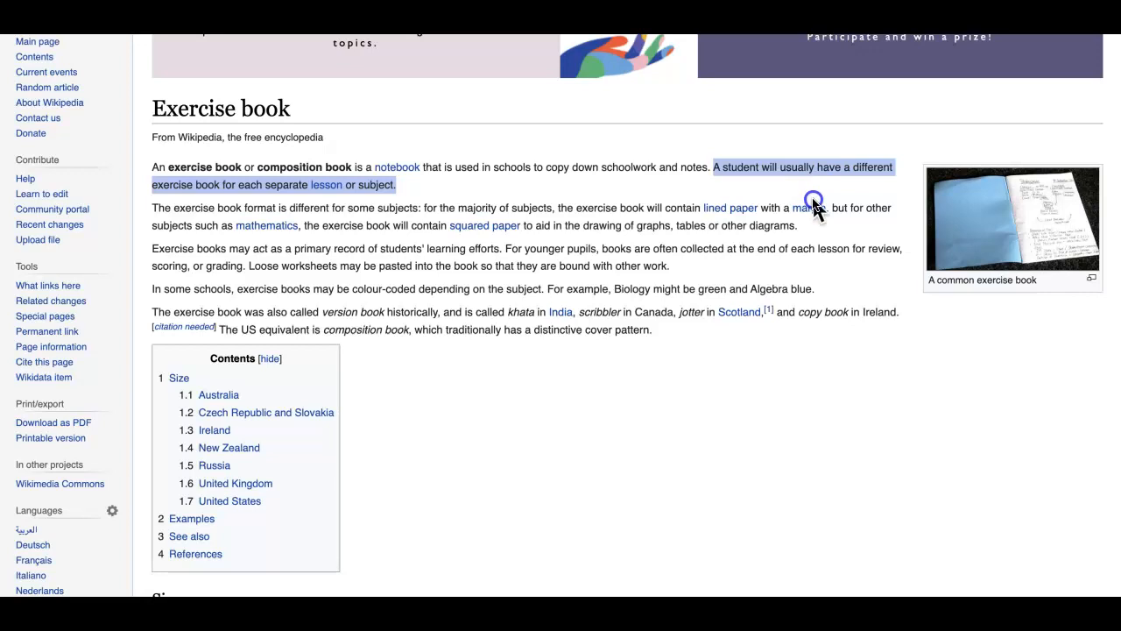
left_click_drag(813, 206, 813, 207)
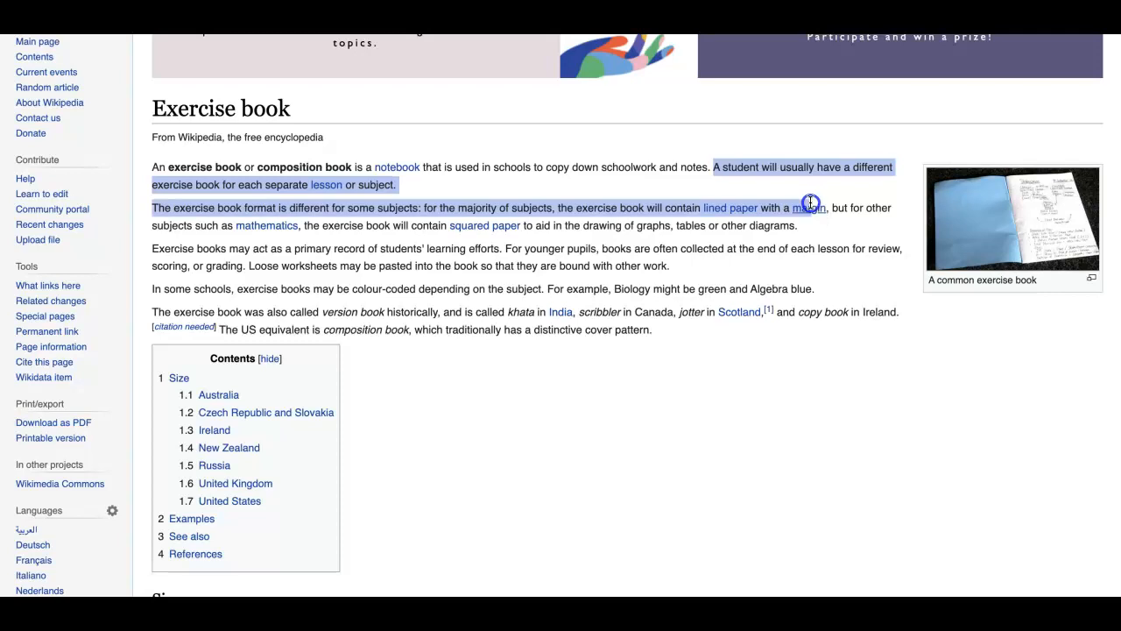
left_click(854, 296)
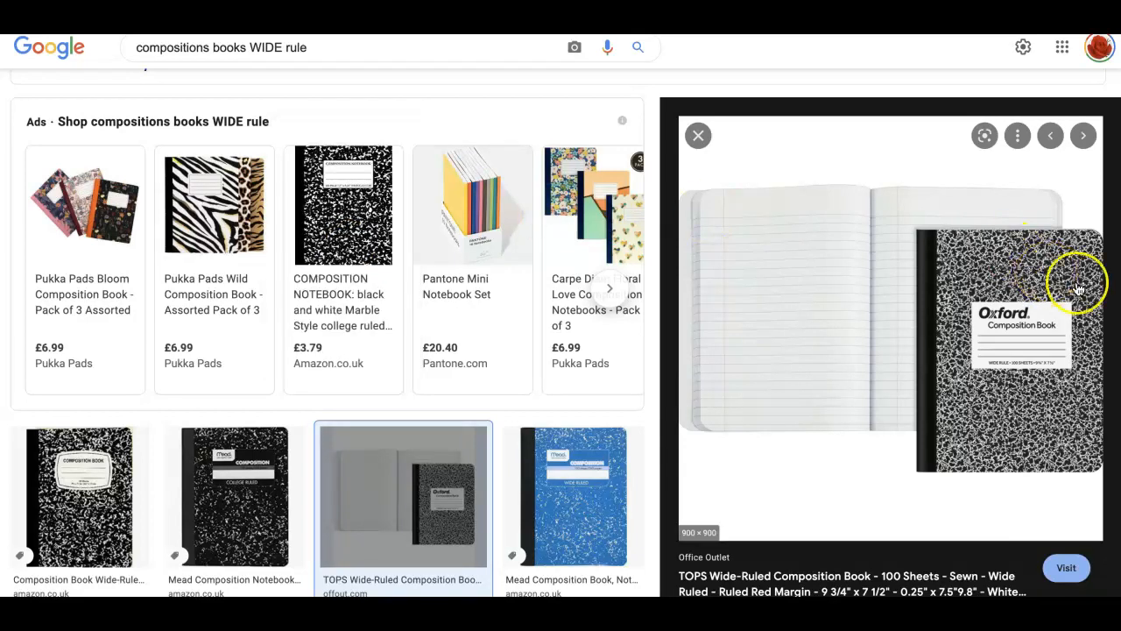
Switch to Tangent Templates, open the College Ruled Line Paper interior and examine its page preview
left_click(351, 181)
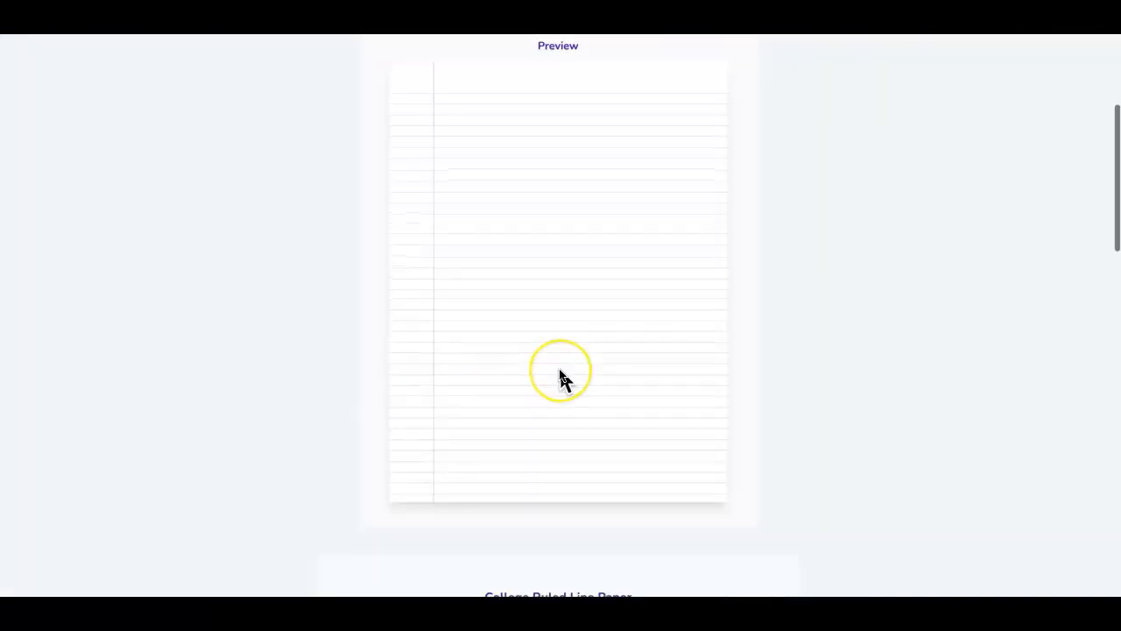
scroll(557, 364, "up", 4)
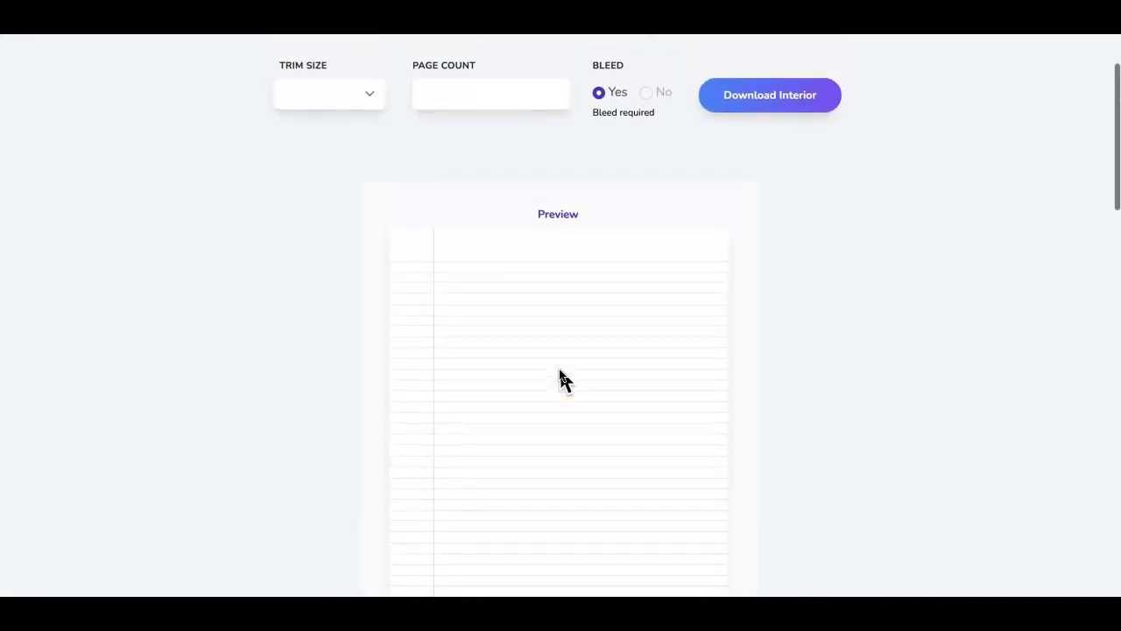
scroll(560, 371, "down", 1)
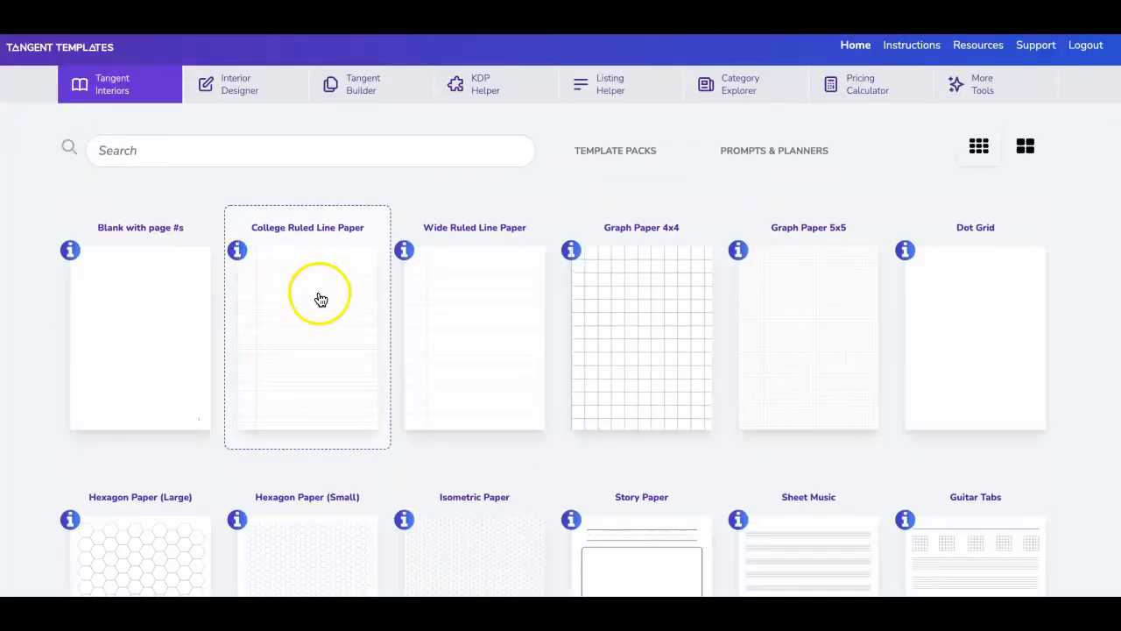
left_click(318, 300)
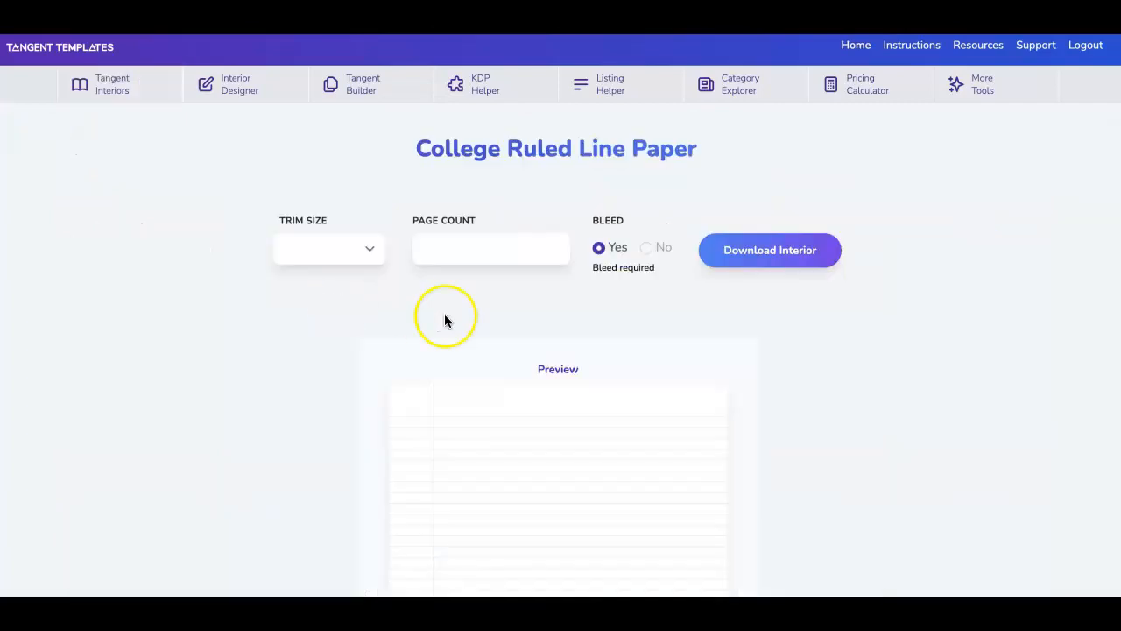
scroll(616, 324, "down", 5)
scroll(616, 324, "up", 2)
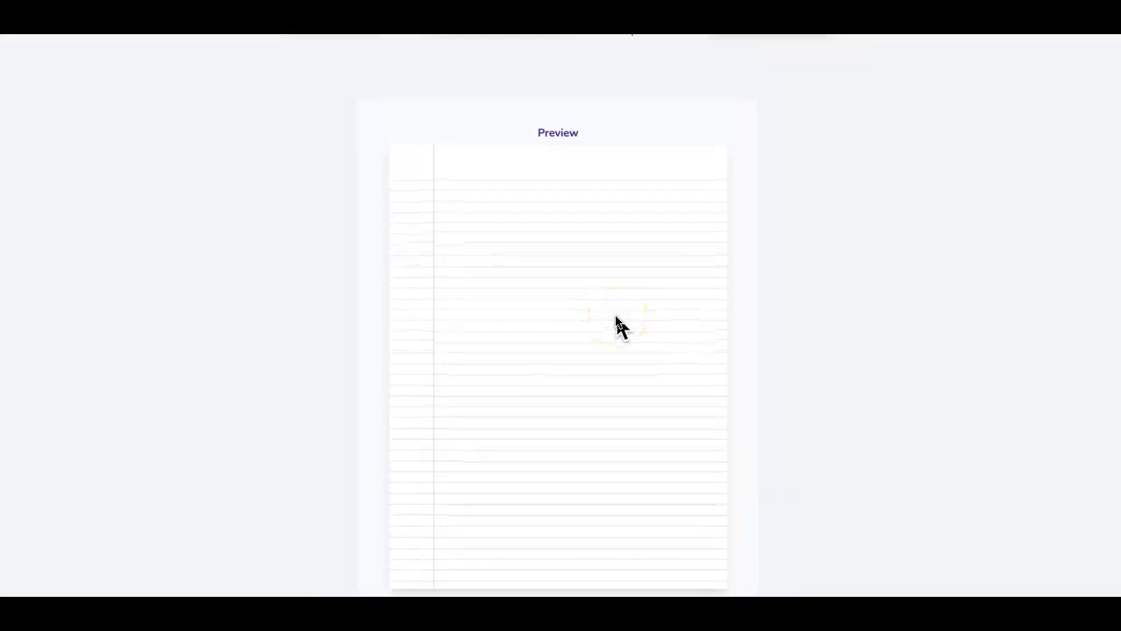
scroll(617, 286, "up", 2)
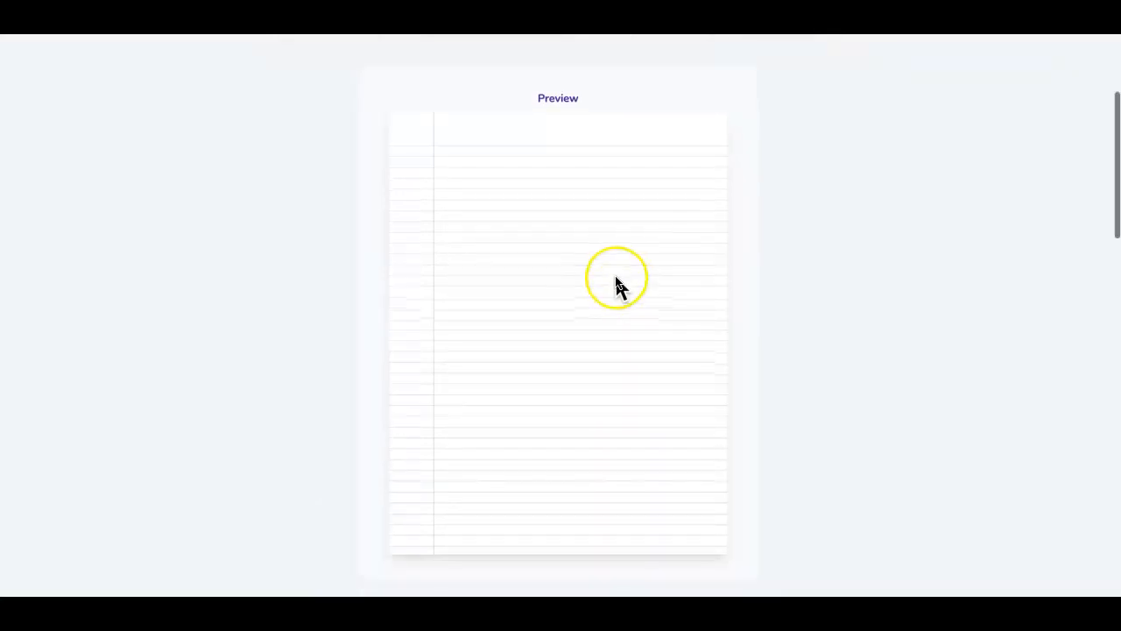
scroll(617, 287, "up", 1)
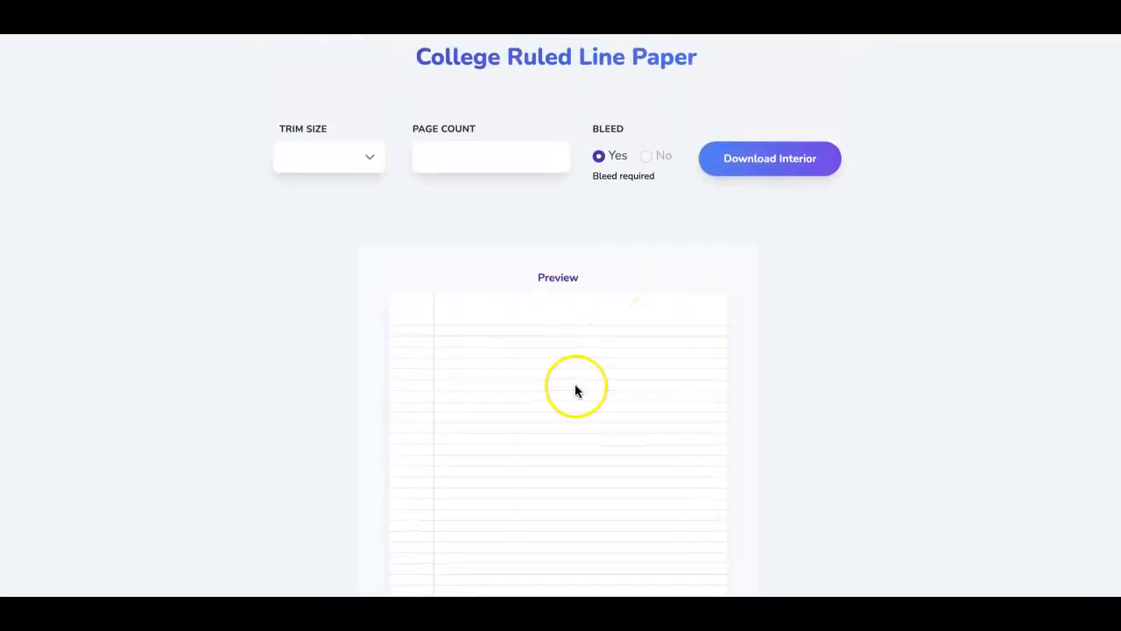
scroll(574, 386, "down", 1)
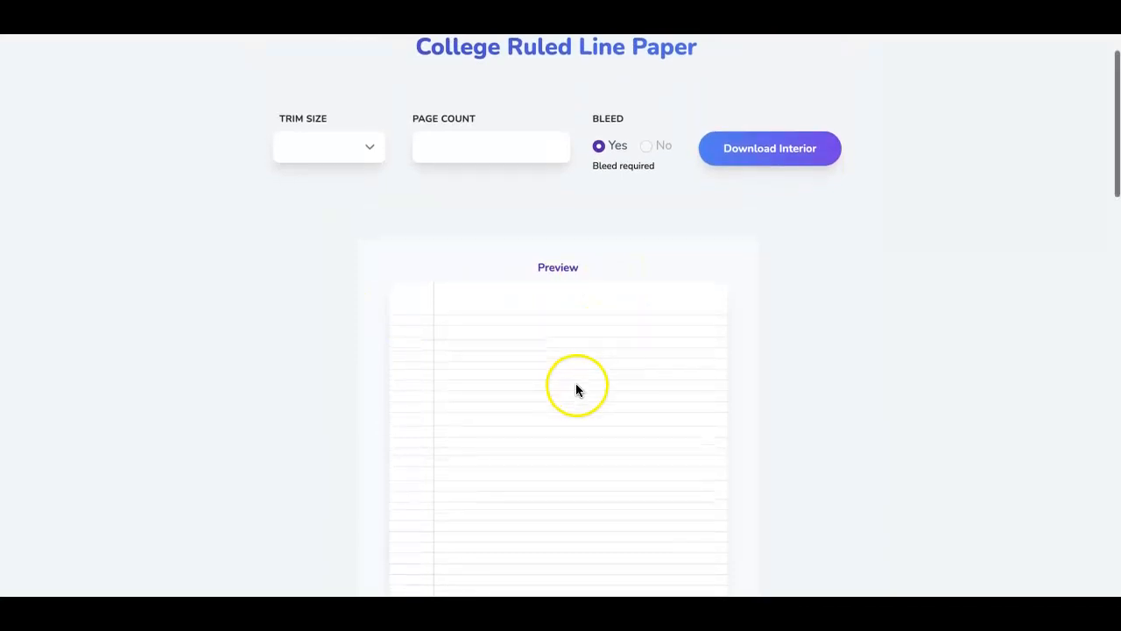
scroll(575, 383, "down", 3)
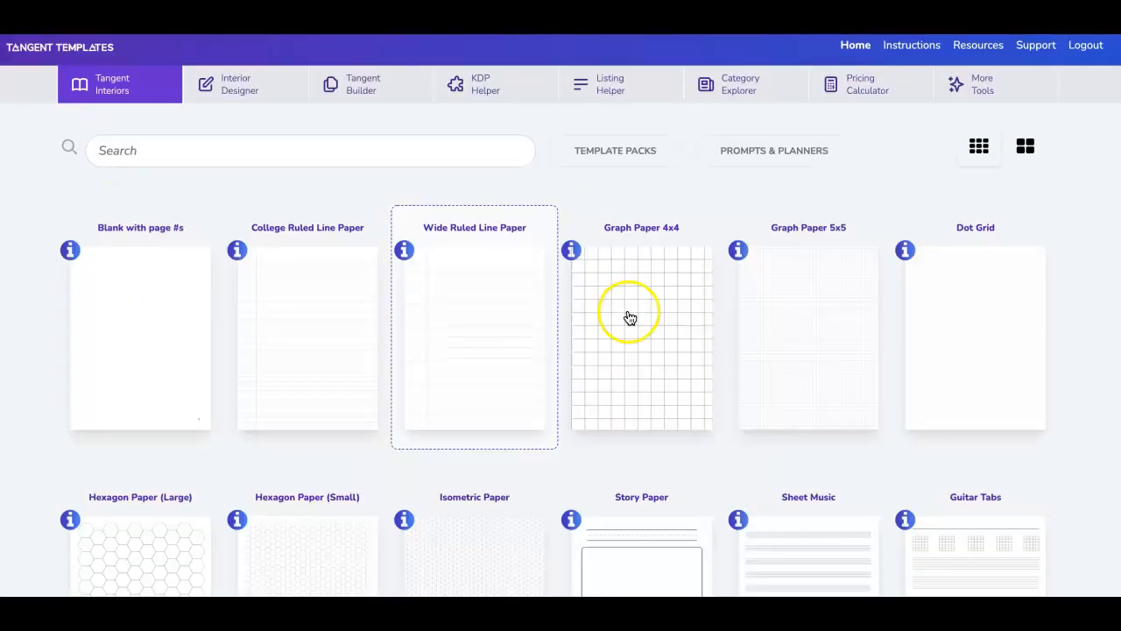
Open the Wide Ruled Line Paper interior, examine its line spacing and margin in the preview, and return to the template gallery
left_click(470, 324)
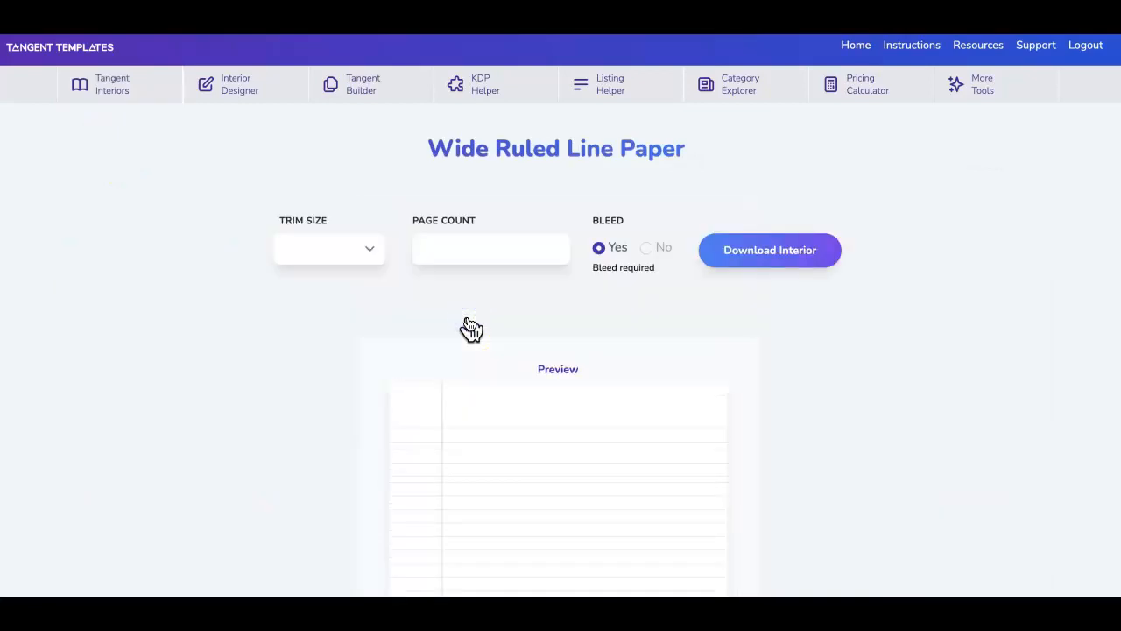
scroll(471, 327, "down", 1)
scroll(471, 327, "down", 3)
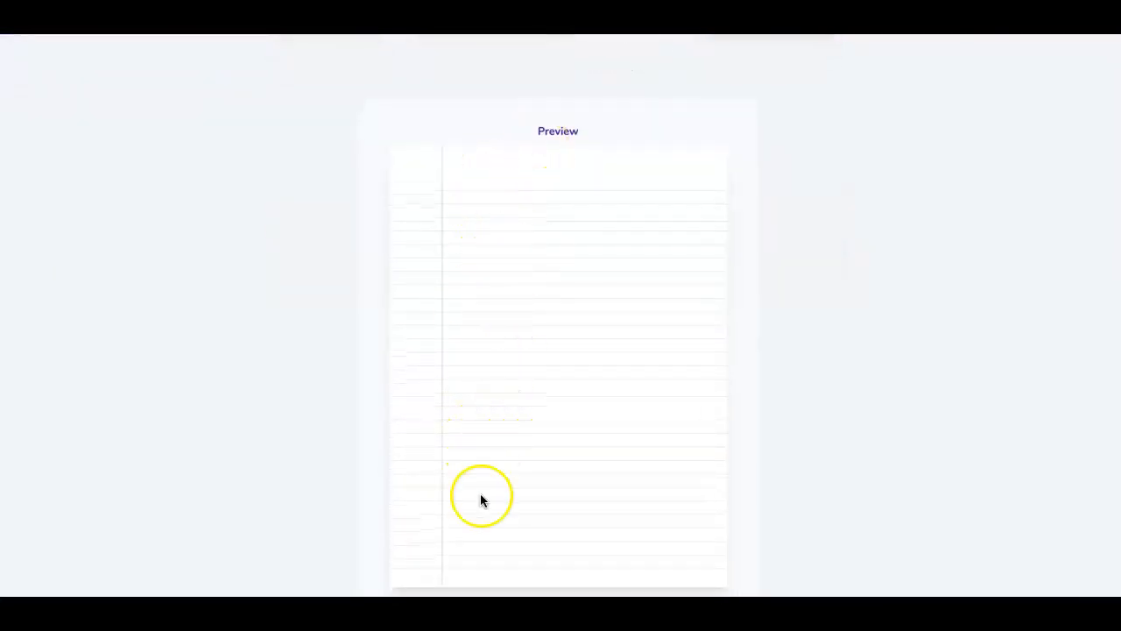
scroll(495, 346, "down", 1)
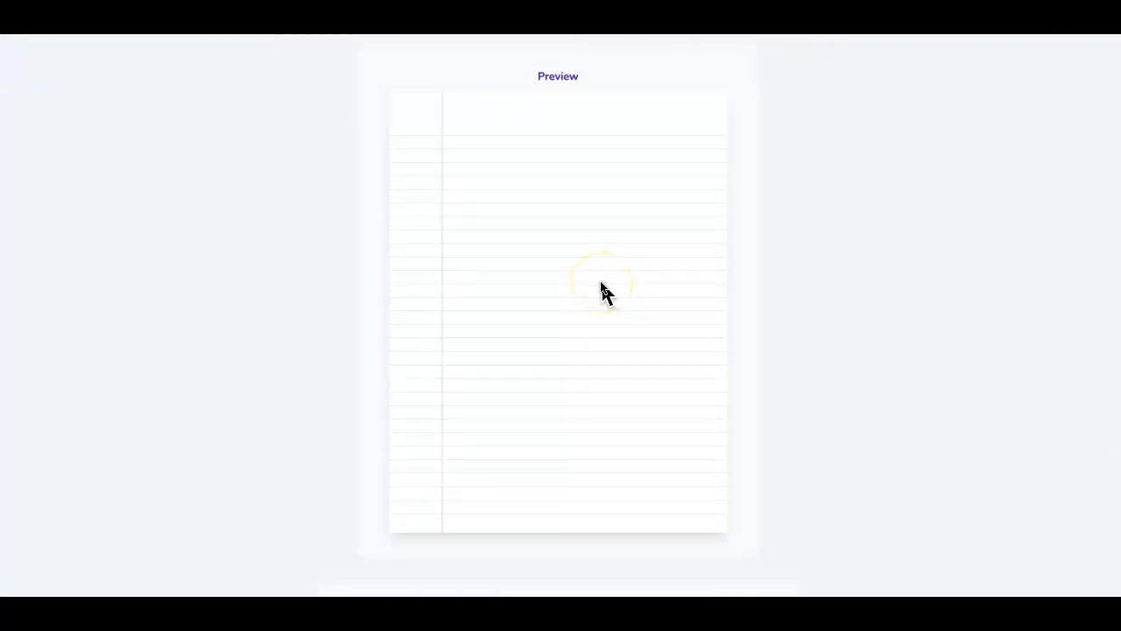
left_click(517, 145)
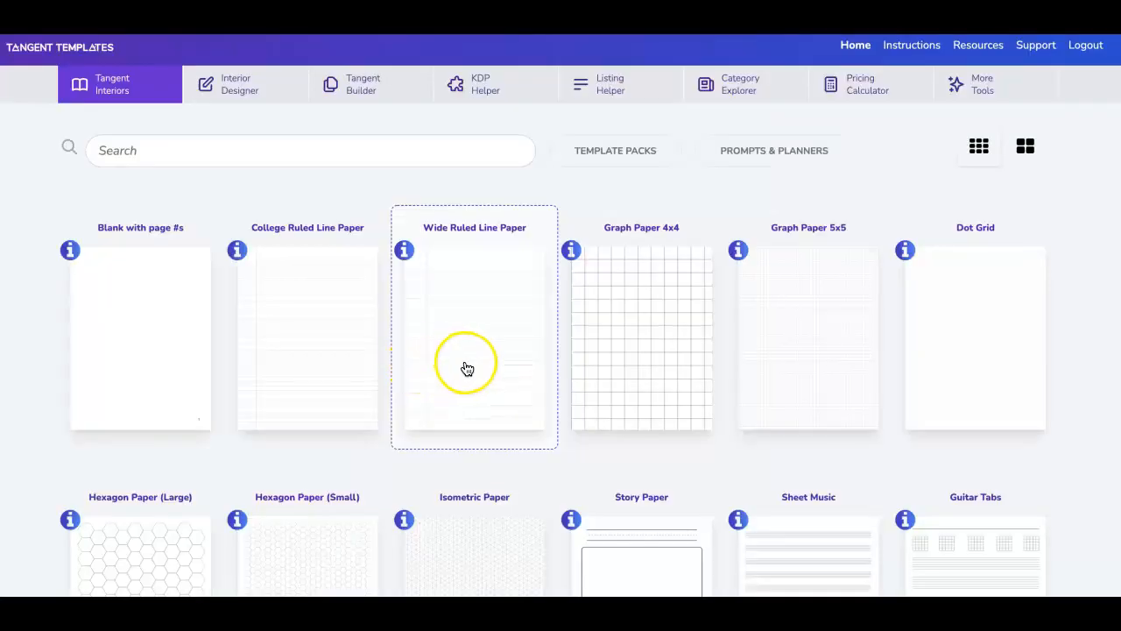
Reopen the College Ruled Line Paper interior to compare its lines and margin with the wide ruled version, and return to the gallery
left_click(292, 351)
scroll(661, 396, "down", 3)
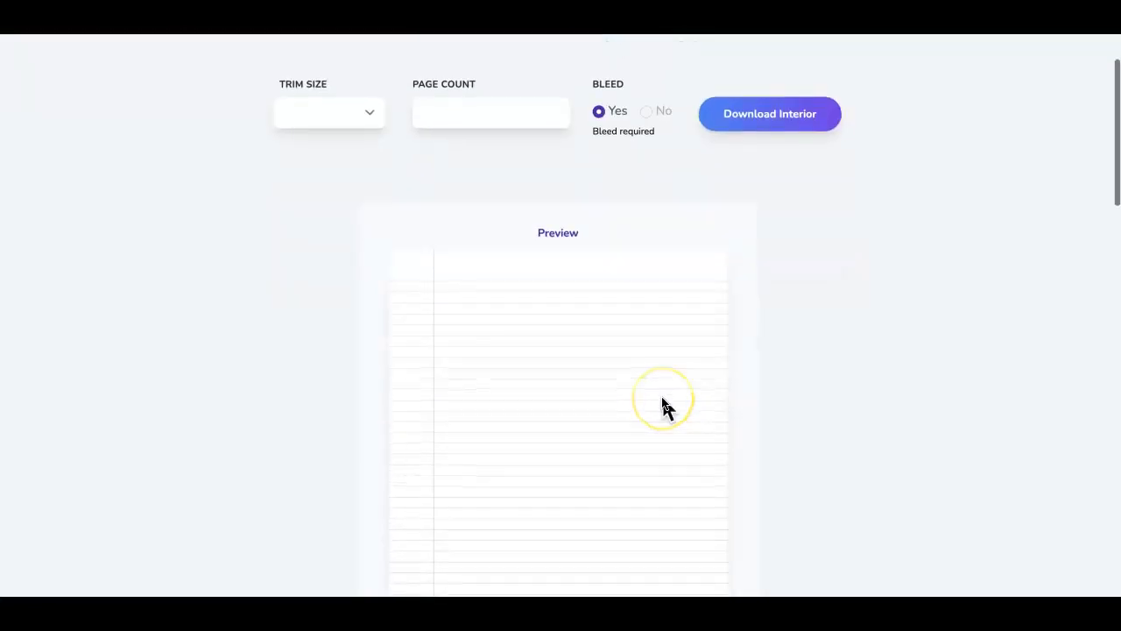
scroll(666, 408, "down", 2)
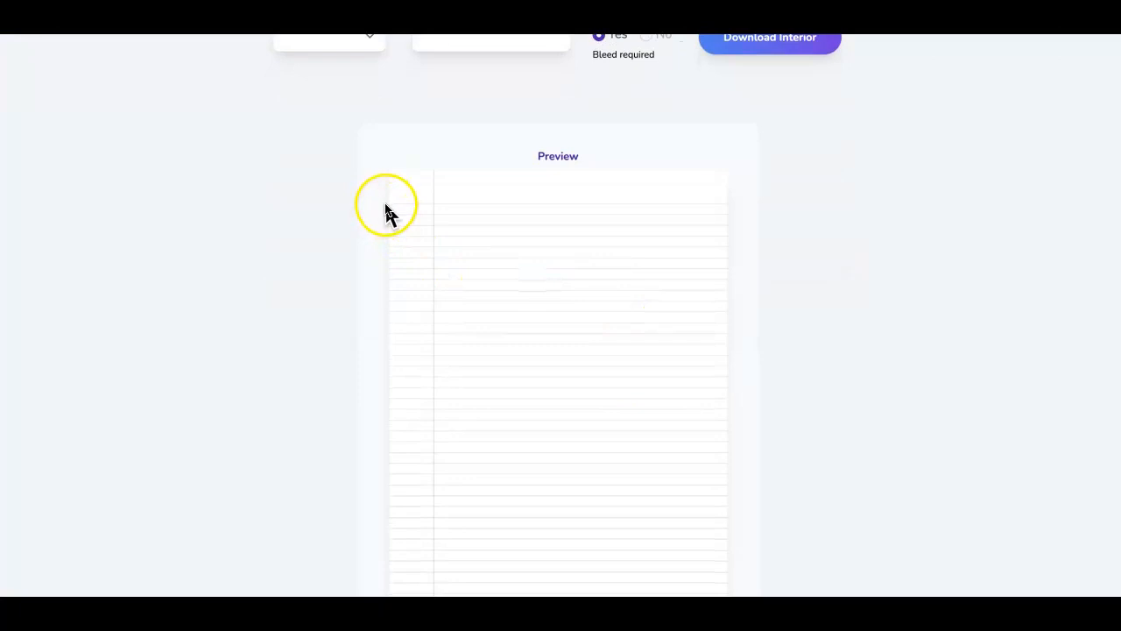
key("alt+Left")
Find and open the Journal Paper interior, examine its lines and page borders in the preview, and return to the gallery
scroll(721, 315, "down", 4)
scroll(718, 315, "down", 4)
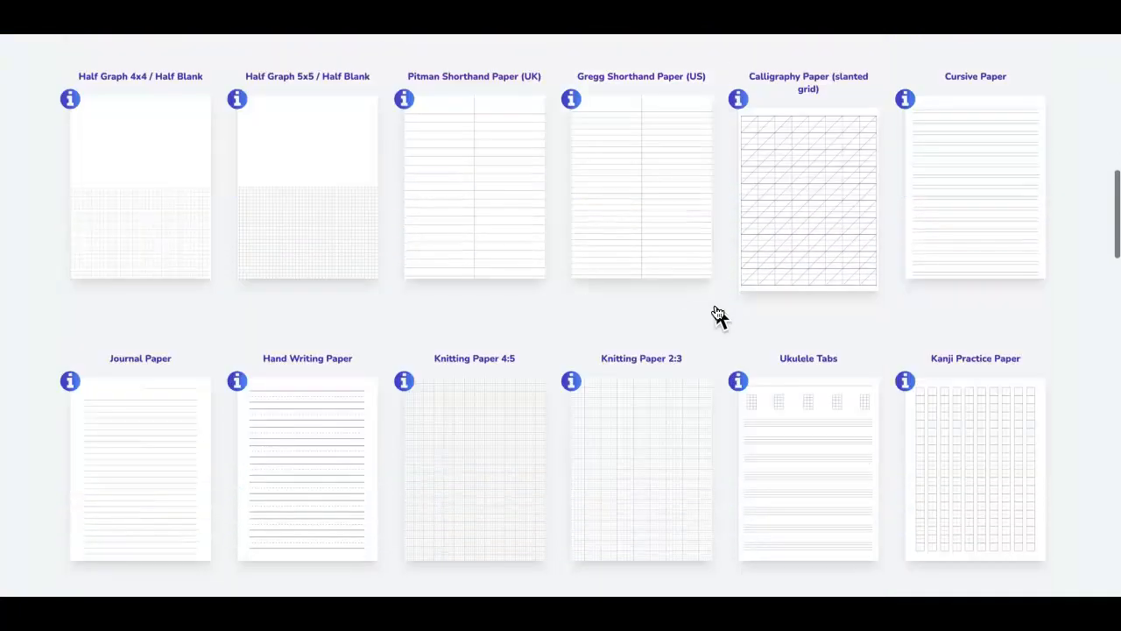
left_click(137, 329)
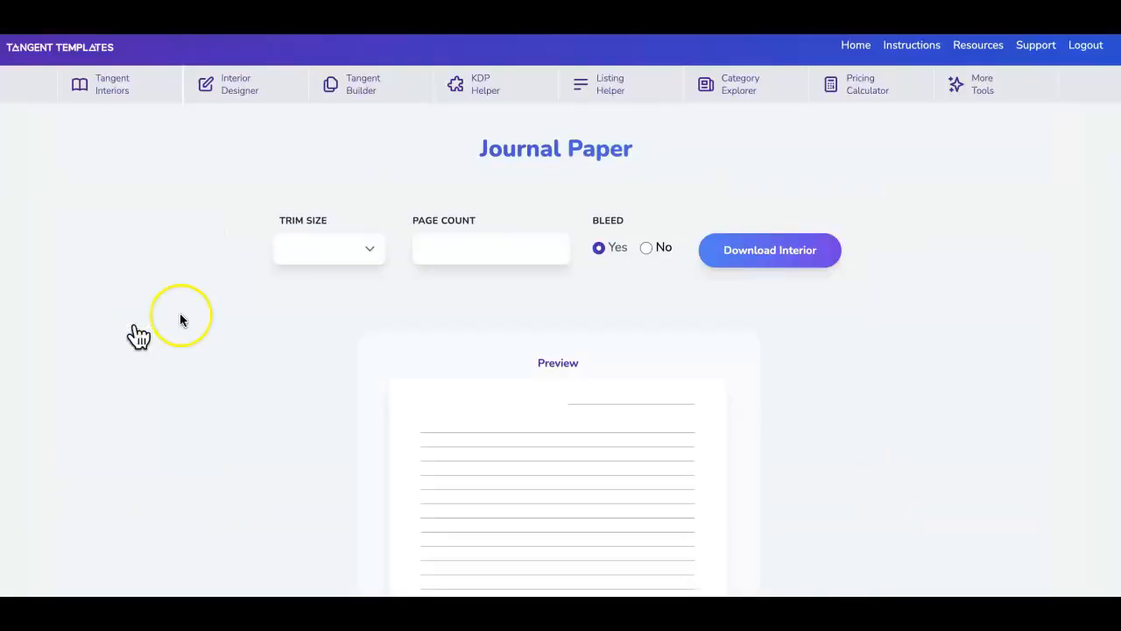
scroll(534, 449, "down", 1)
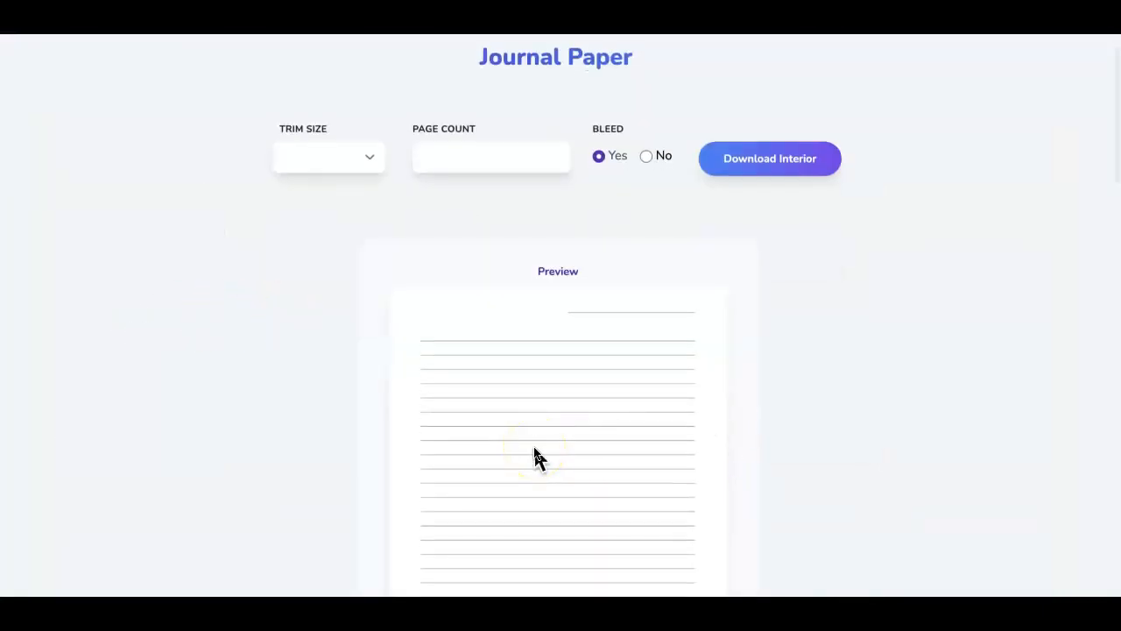
scroll(533, 451, "down", 1)
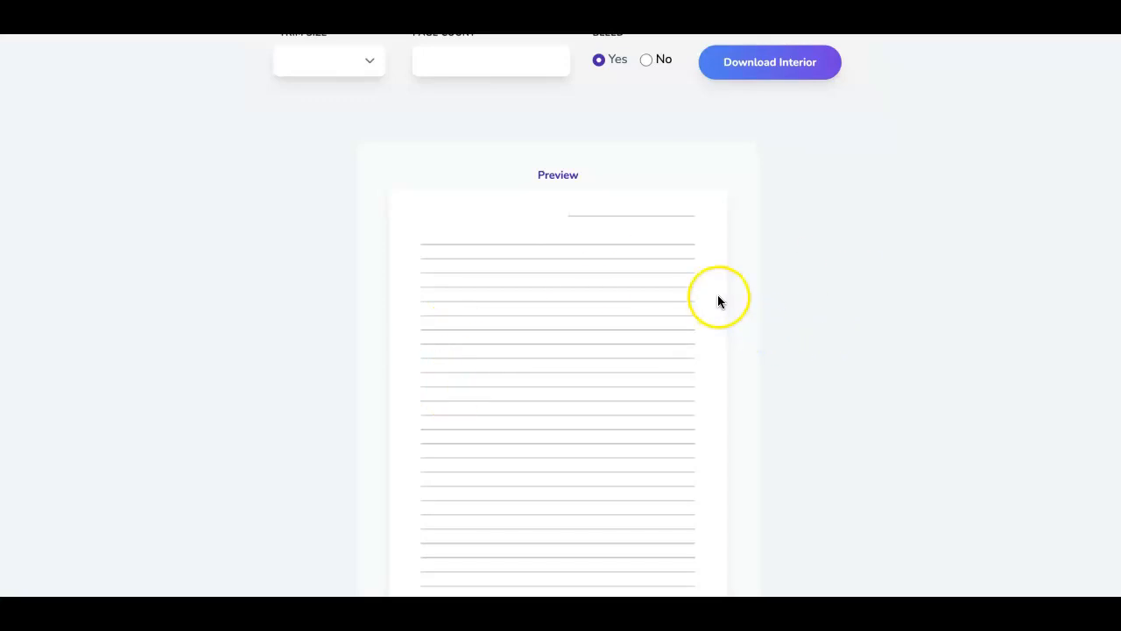
scroll(673, 289, "up", 1)
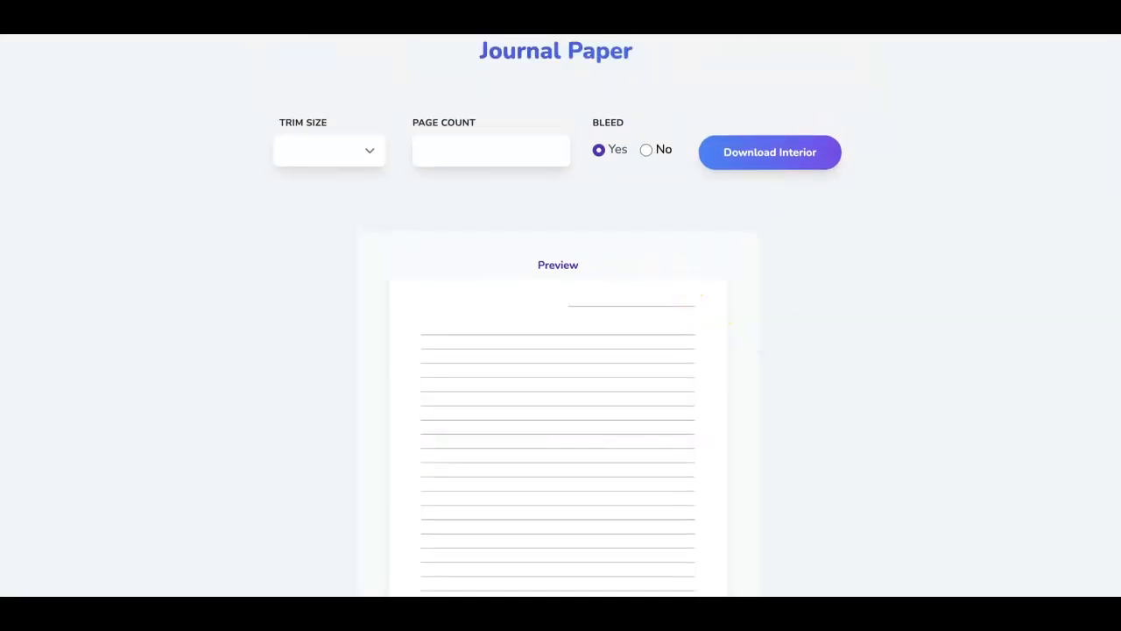
key("alt+Left")
Browse the whole interior template gallery, from ruled and graph papers to planners and trackers, and return to its beginning
scroll(551, 240, "up", 5)
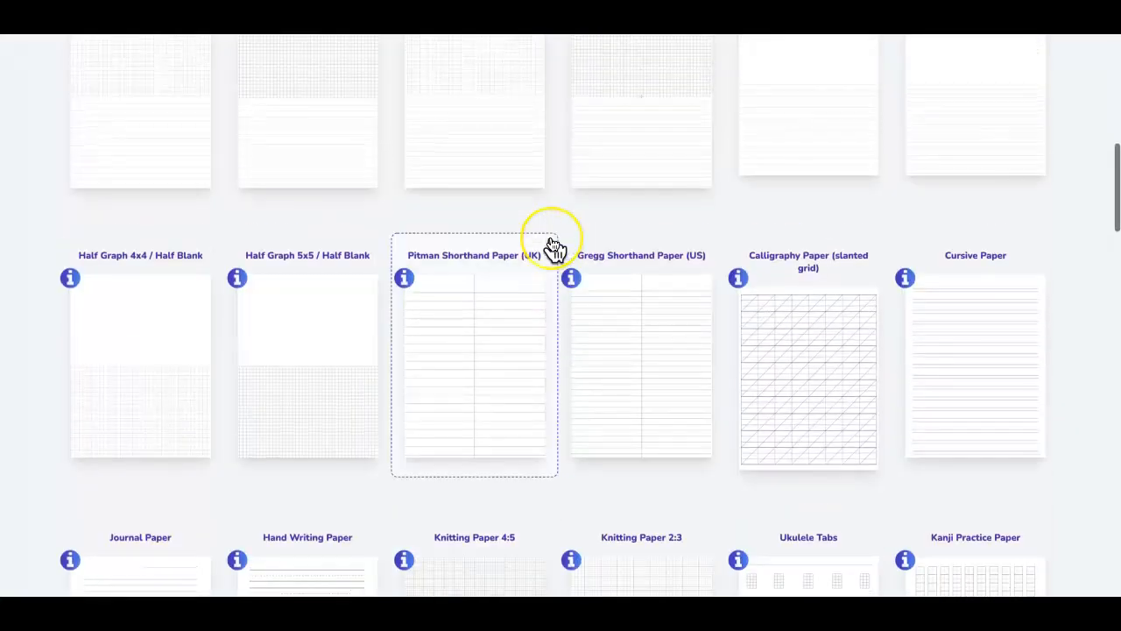
scroll(553, 248, "up", 7)
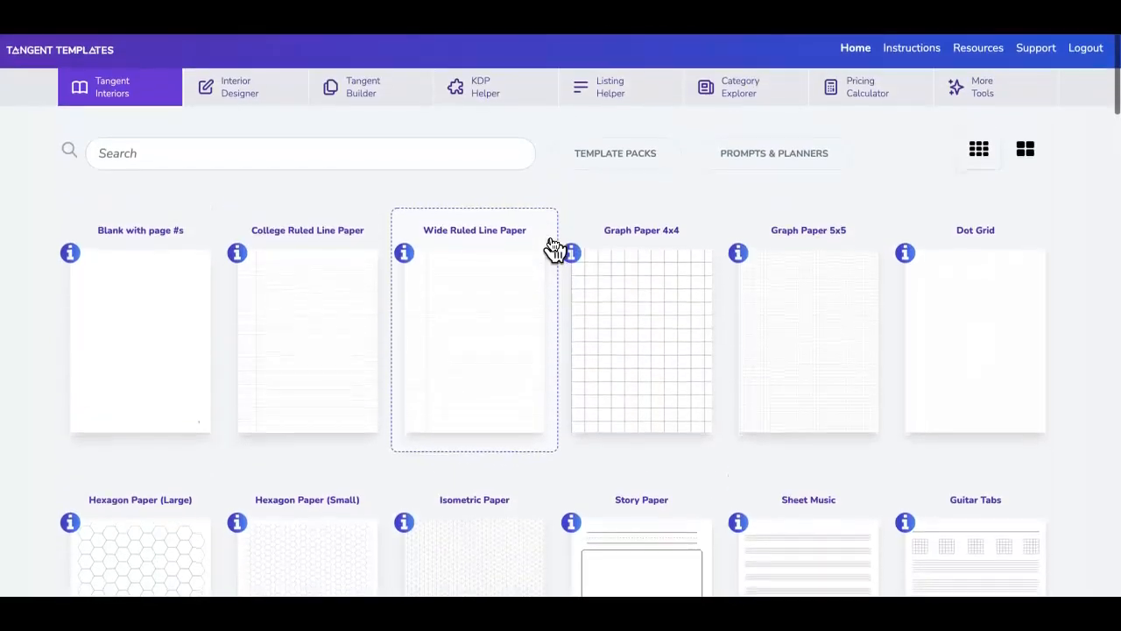
scroll(551, 247, "down", 1)
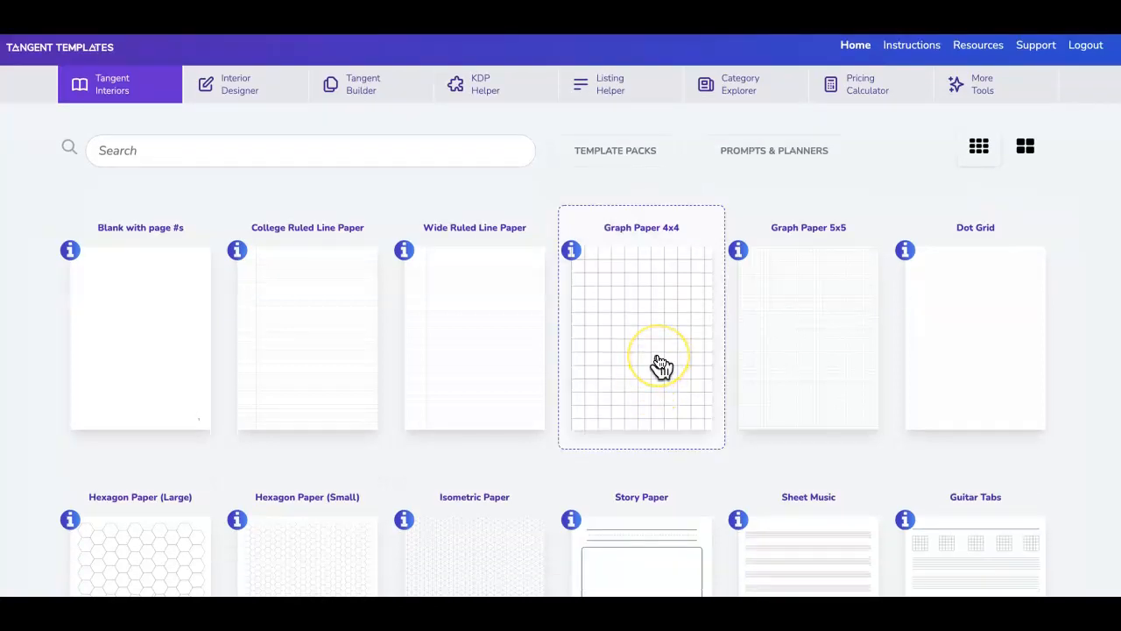
scroll(662, 366, "down", 8)
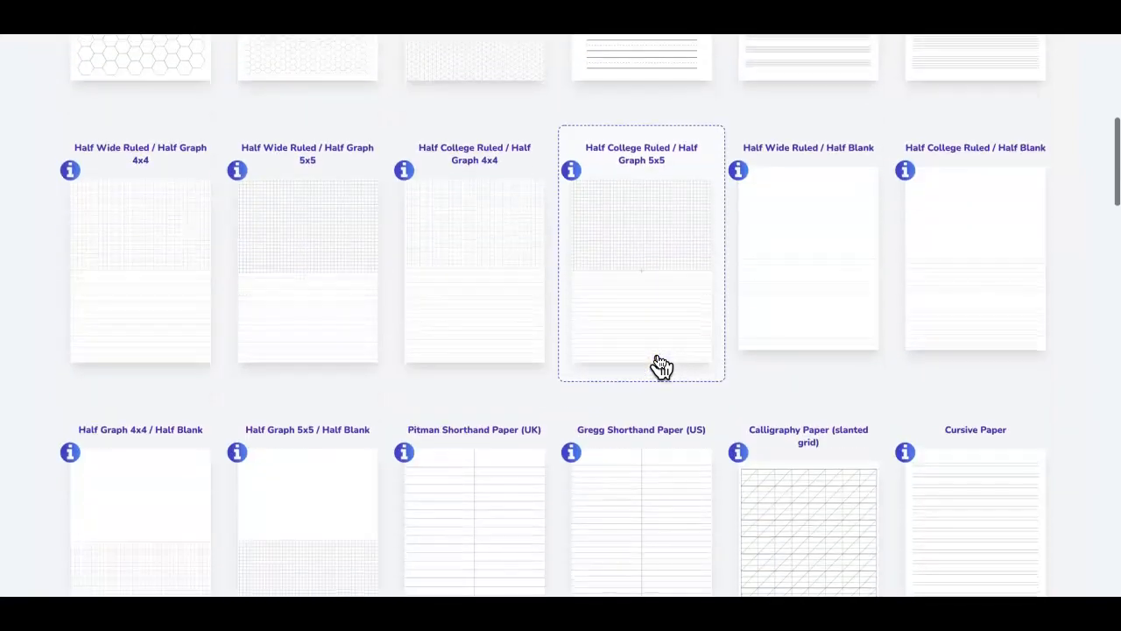
scroll(661, 366, "down", 11)
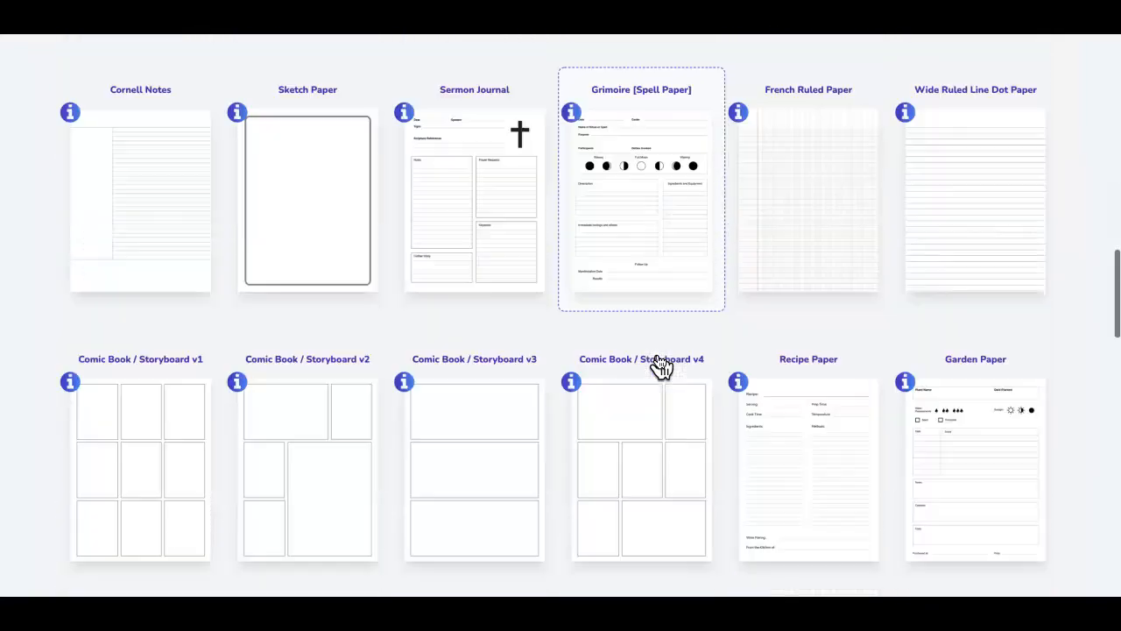
scroll(661, 366, "down", 11)
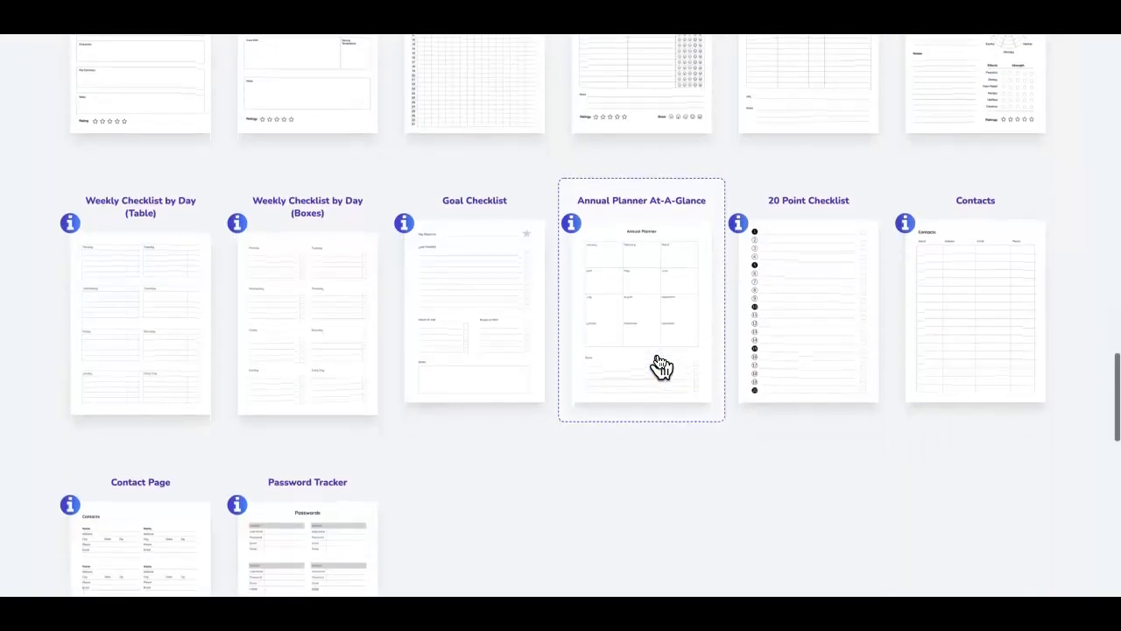
scroll(661, 364, "down", 1)
scroll(660, 365, "up", 20)
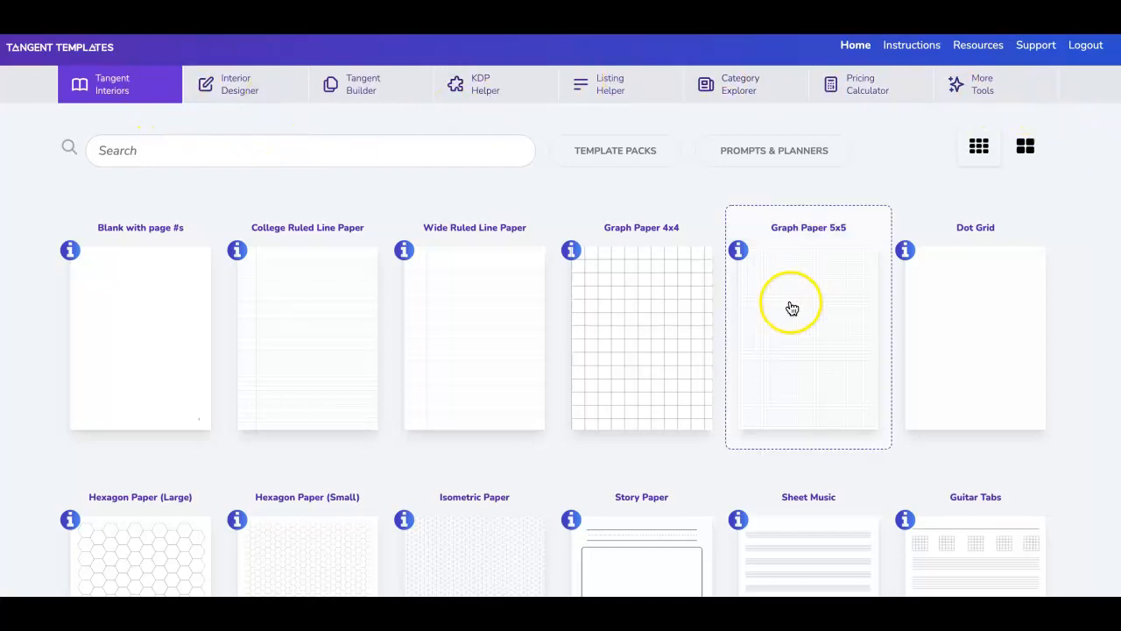
scroll(567, 370, "down", 3)
scroll(567, 370, "up", 3)
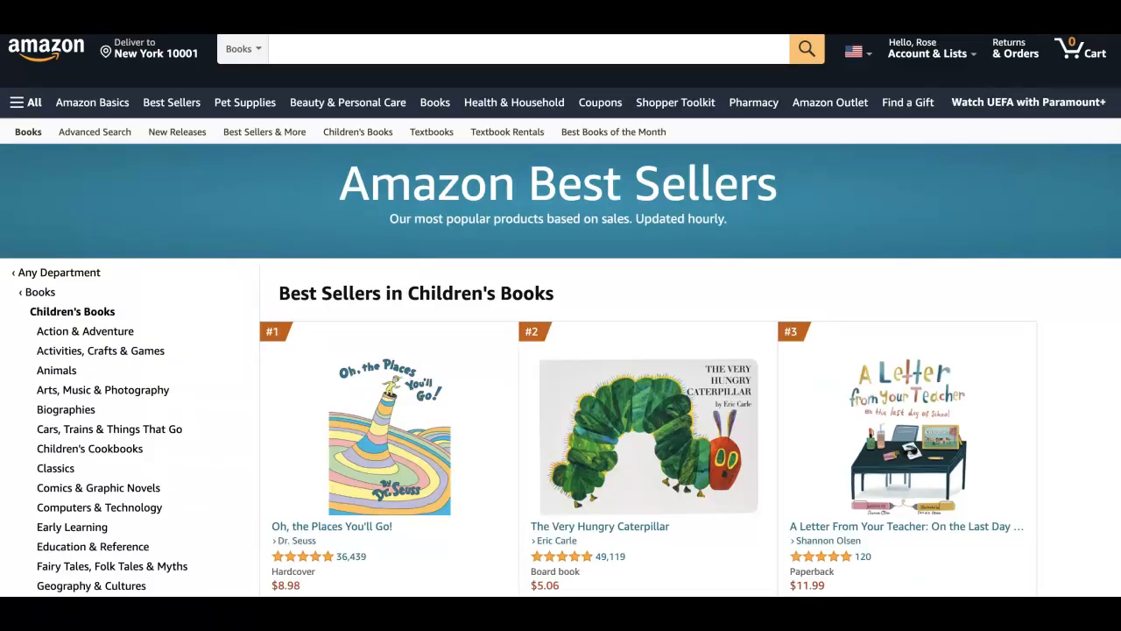
Switch to Amazon, enter "COMPOSITION NOTEBOOKS" as the search term, and check the keyword suggestions with A and B appended
type("COMPOSITION NOTEBOOKS")
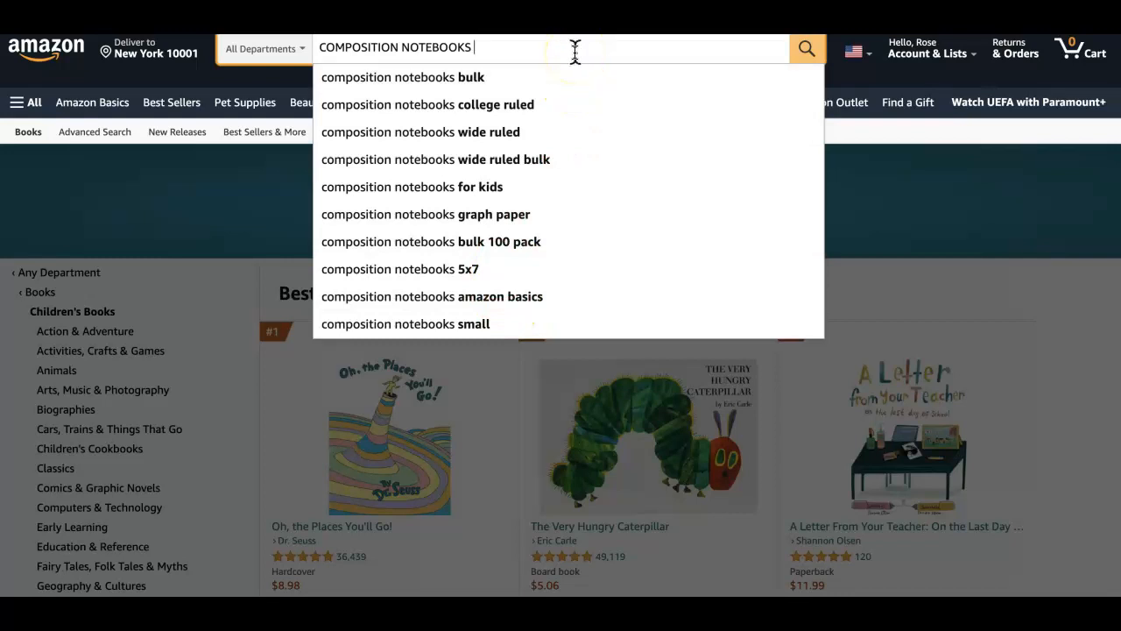
left_click(603, 53)
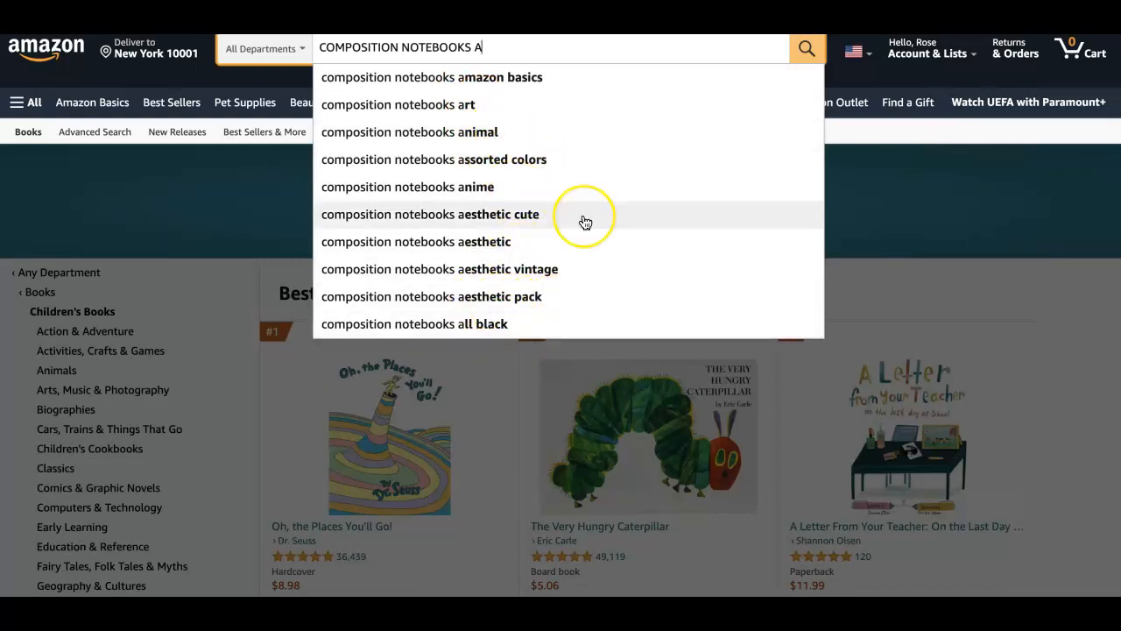
type("B")
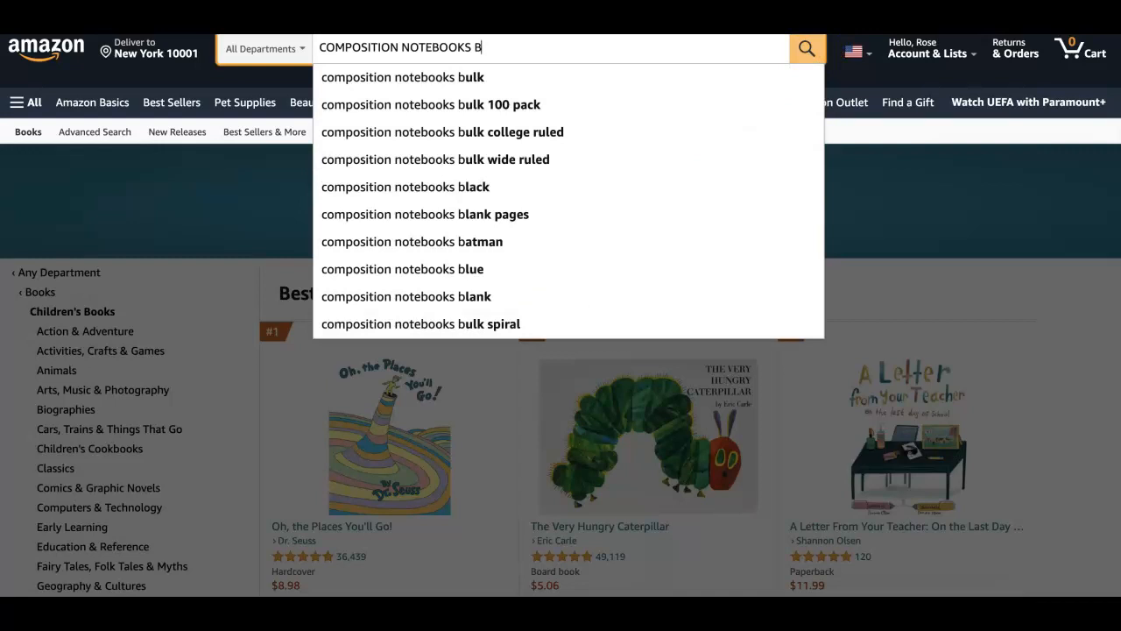
left_click(616, 54)
key("BackSpace")
left_click(586, 58)
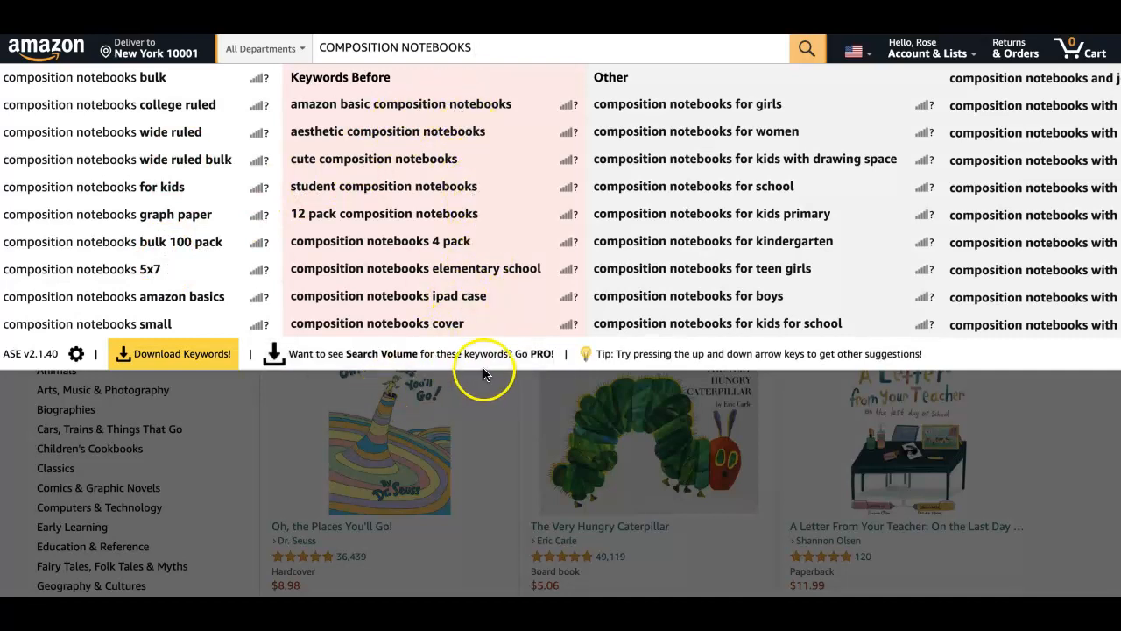
Look through all columns of expanded keyword suggestions for "COMPOSITION NOTEBOOKS" and return to the first column
scroll(666, 294, "right", 2)
scroll(665, 293, "right", 6)
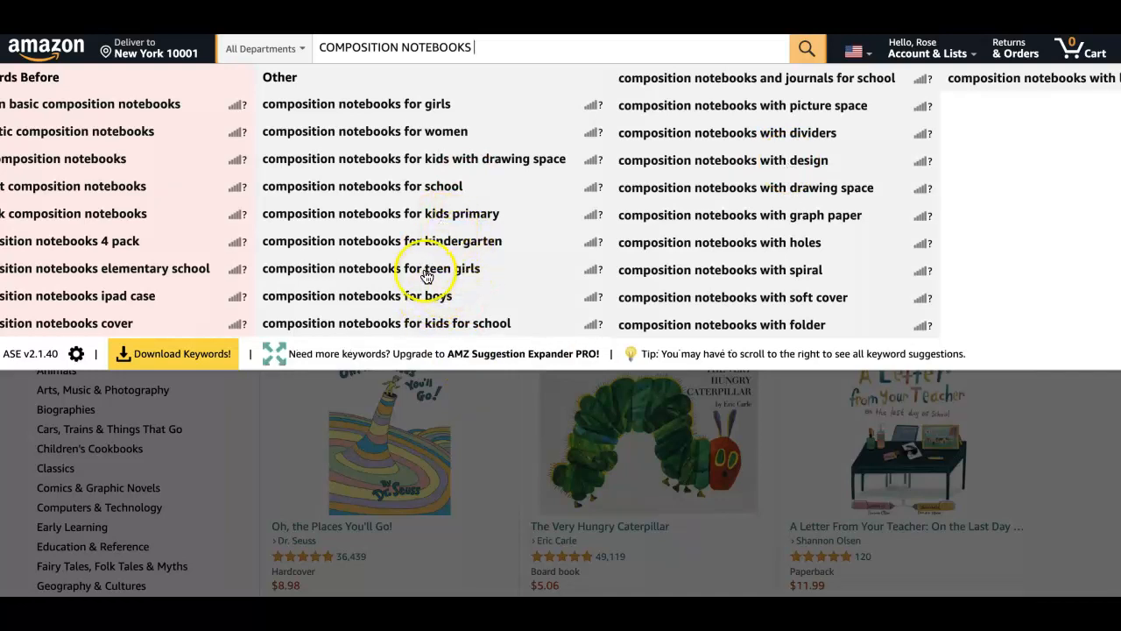
scroll(420, 254, "left", 5)
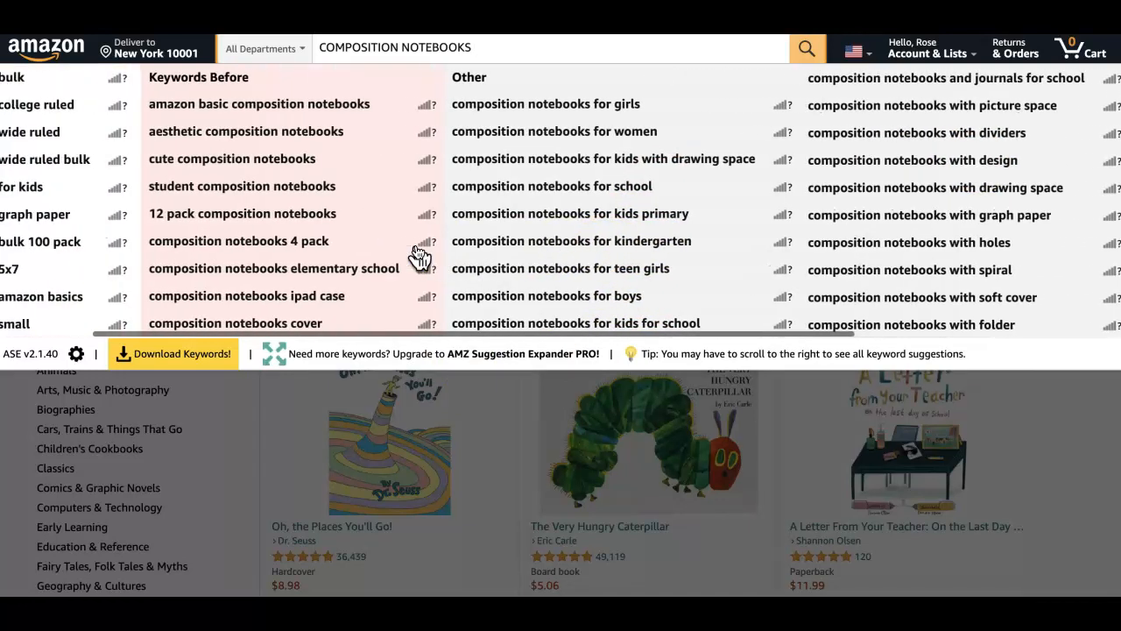
scroll(420, 254, "left", 3)
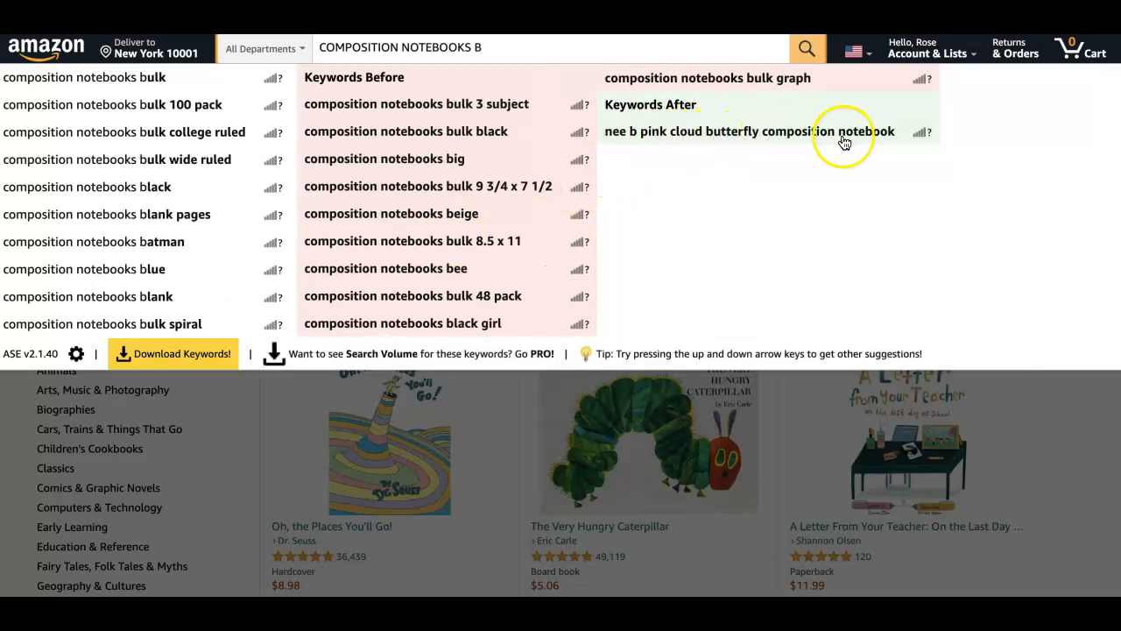
Search for the suggested "nee b pink cloud butterfly composition notebook" and refine it to "butterfly composition notebook college ruled for girls"
left_click(779, 132)
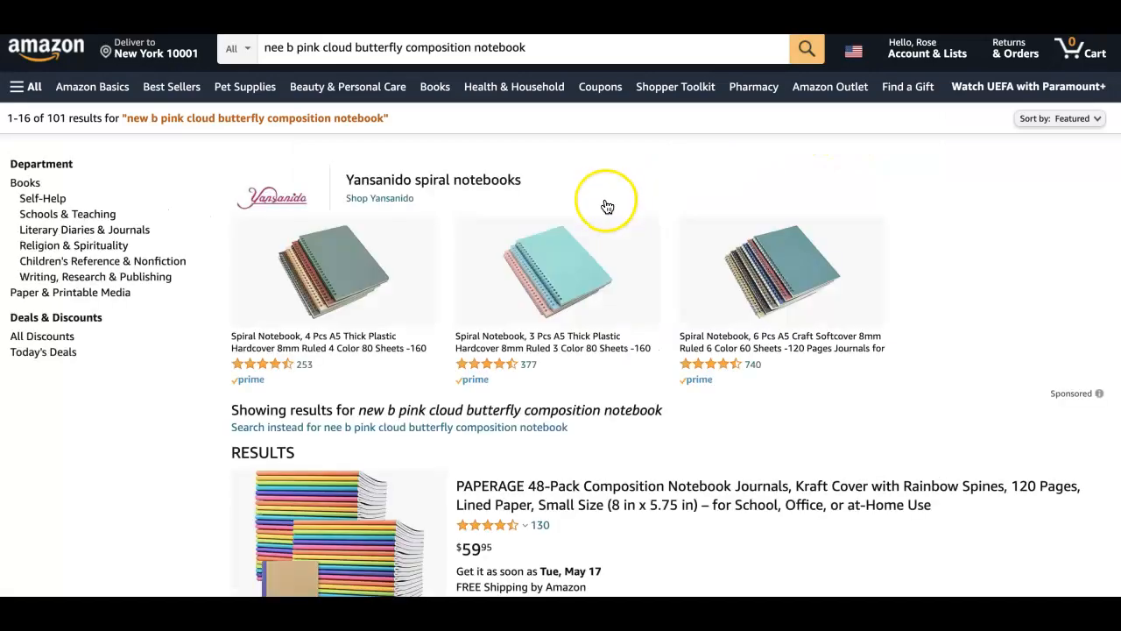
left_click(296, 50)
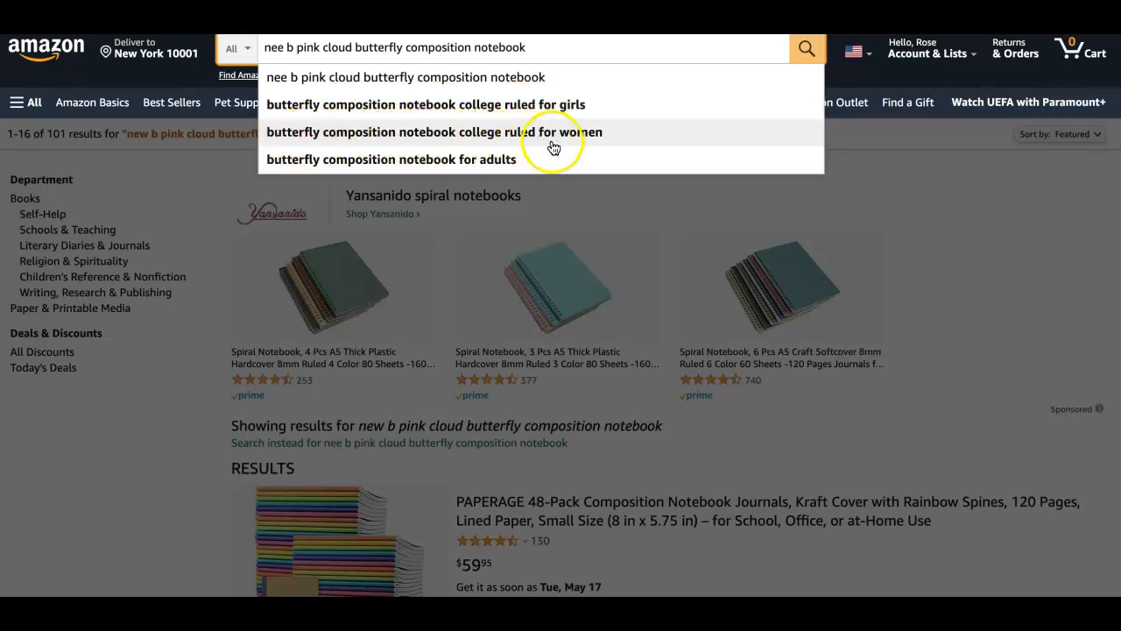
left_click(538, 106)
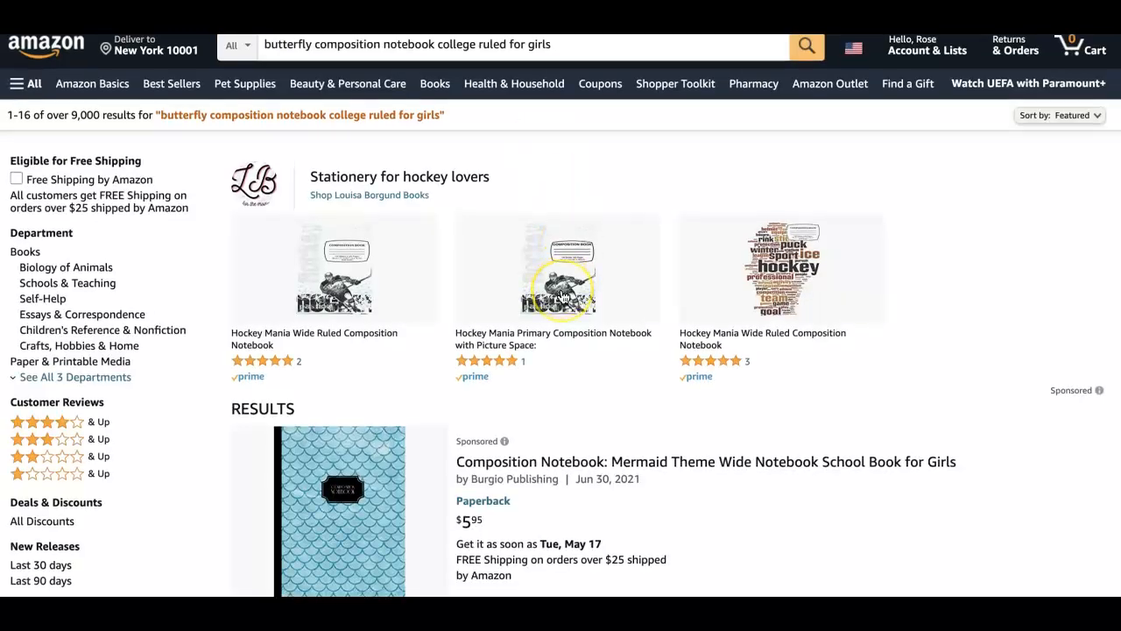
Browse the butterfly composition notebook results, examining covers, titles and sales ranks, and return to the search term to check its suggestions
scroll(566, 298, "down", 5)
scroll(561, 294, "down", 5)
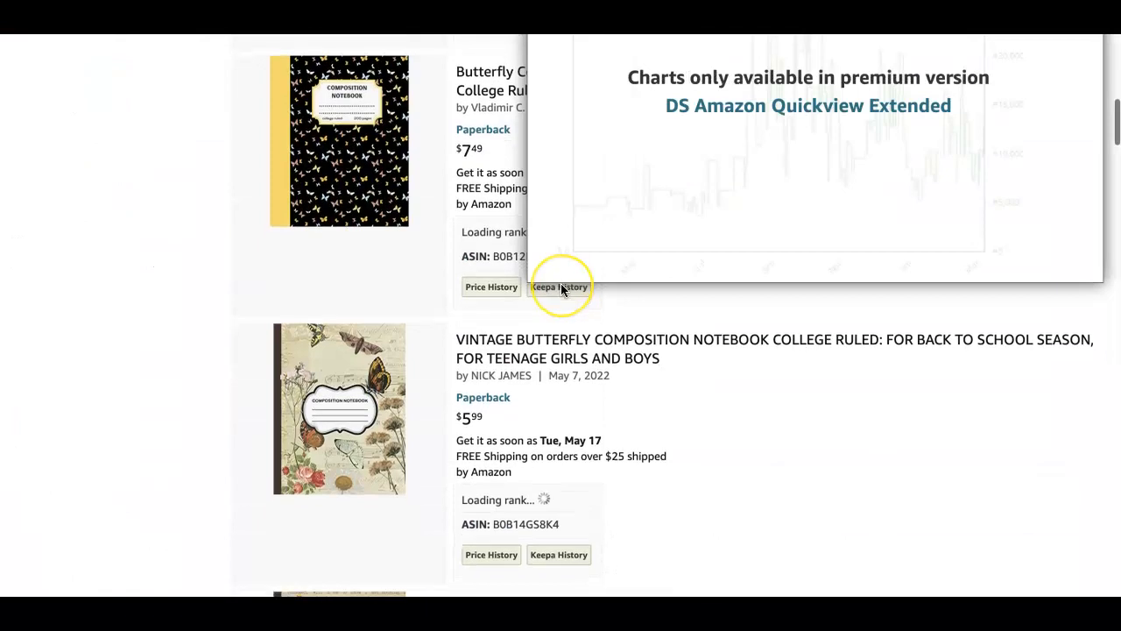
scroll(561, 295, "down", 3)
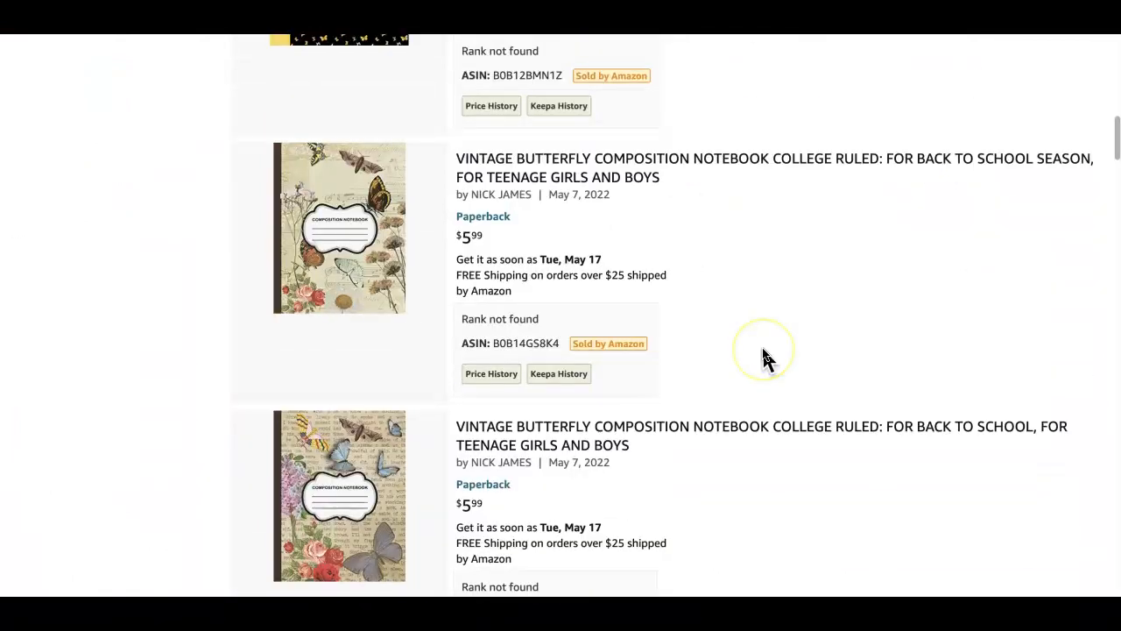
scroll(763, 355, "down", 3)
scroll(762, 355, "down", 8)
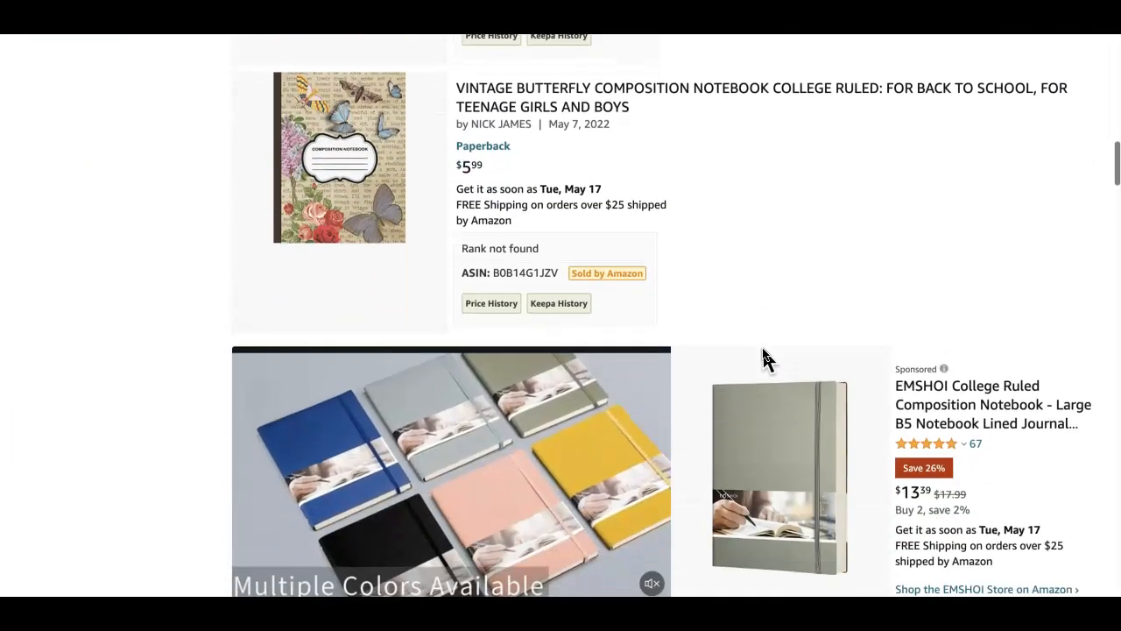
left_click(521, 112)
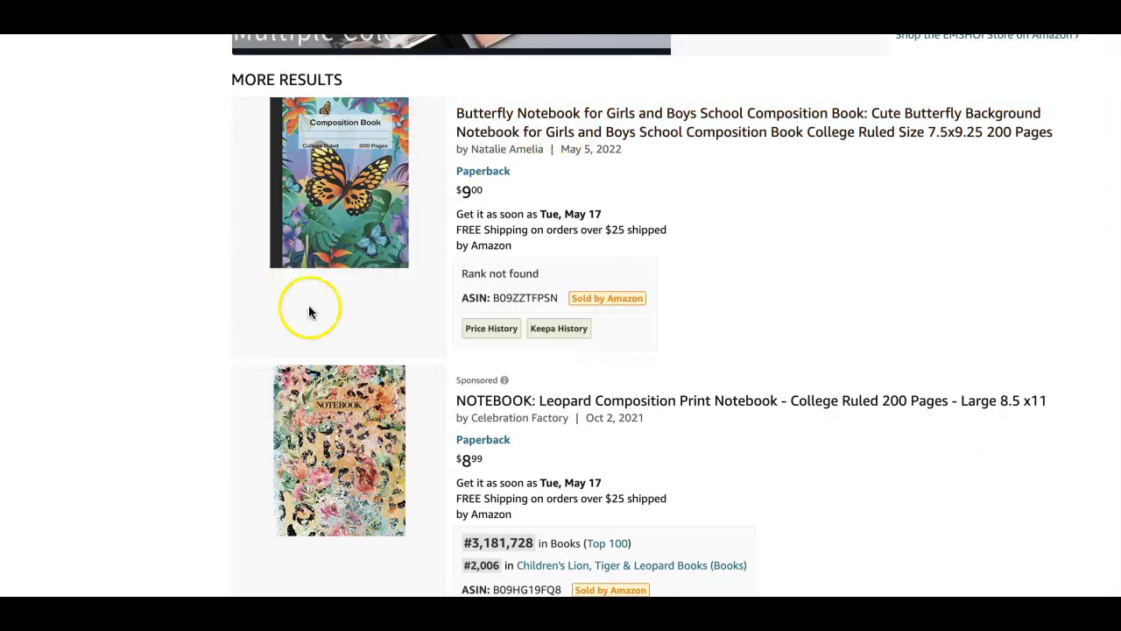
scroll(832, 307, "down", 1)
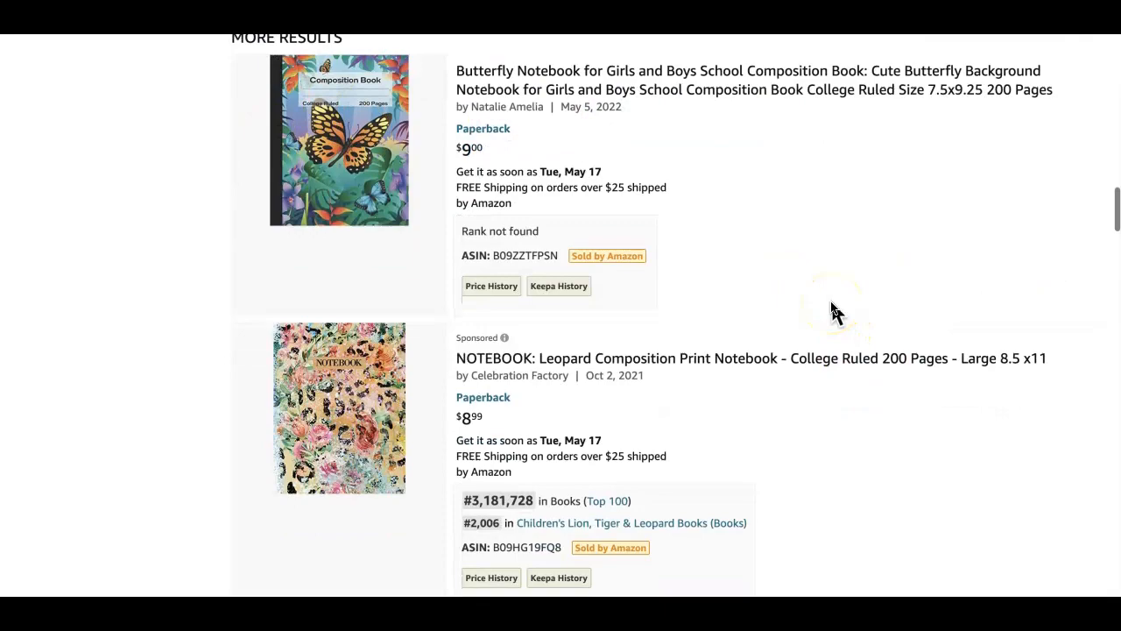
scroll(964, 394, "down", 15)
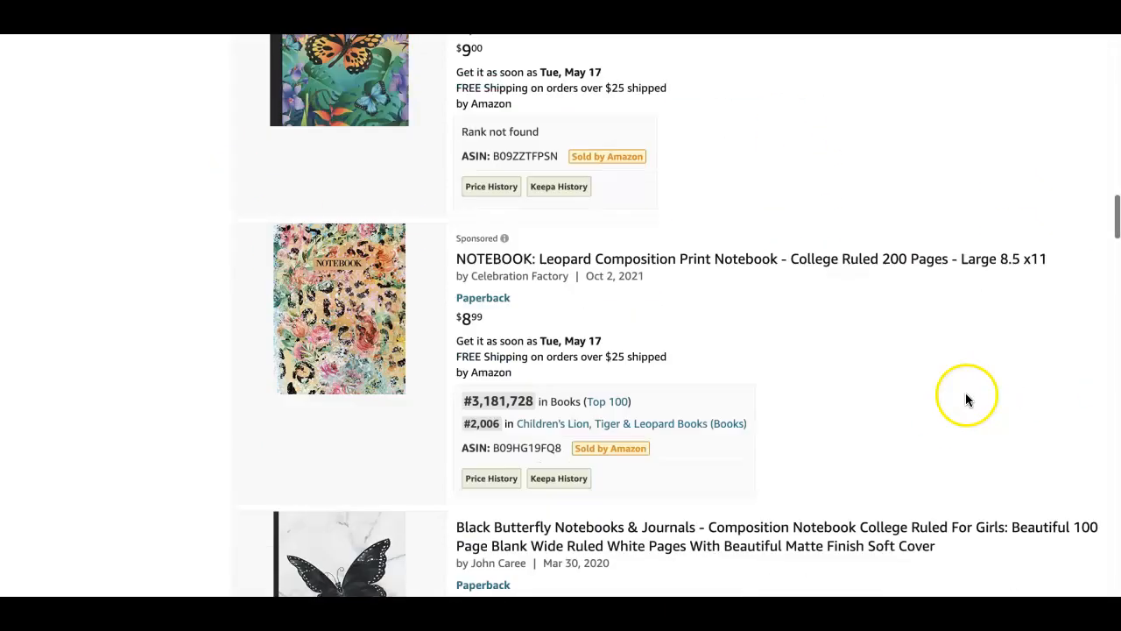
scroll(958, 190, "down", 15)
scroll(959, 190, "up", 17)
scroll(956, 181, "up", 10)
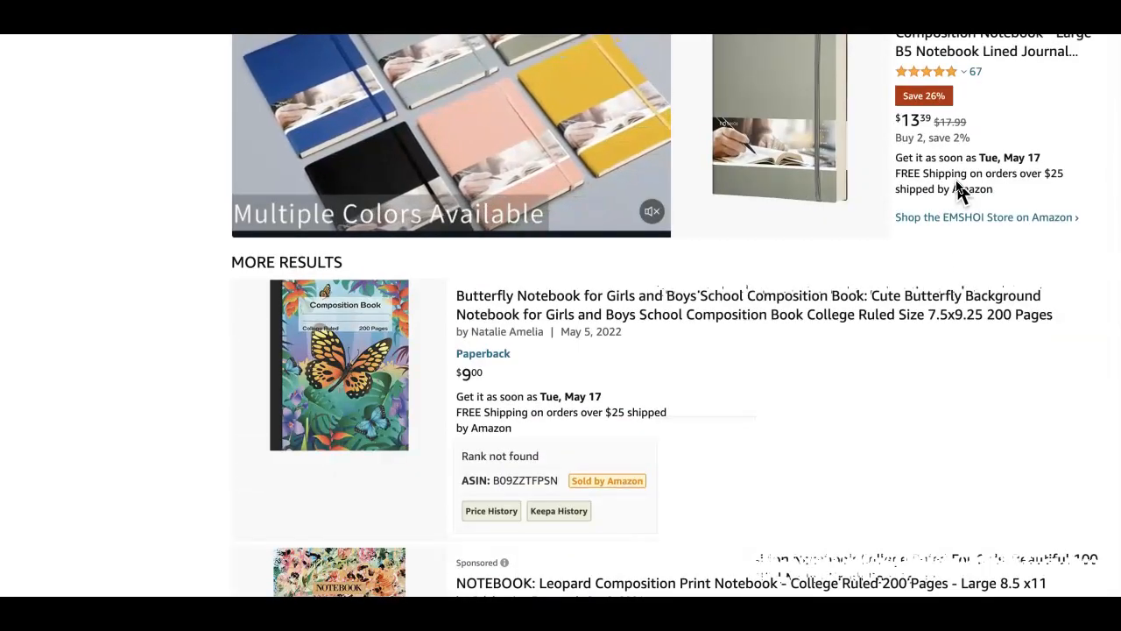
scroll(958, 190, "up", 4)
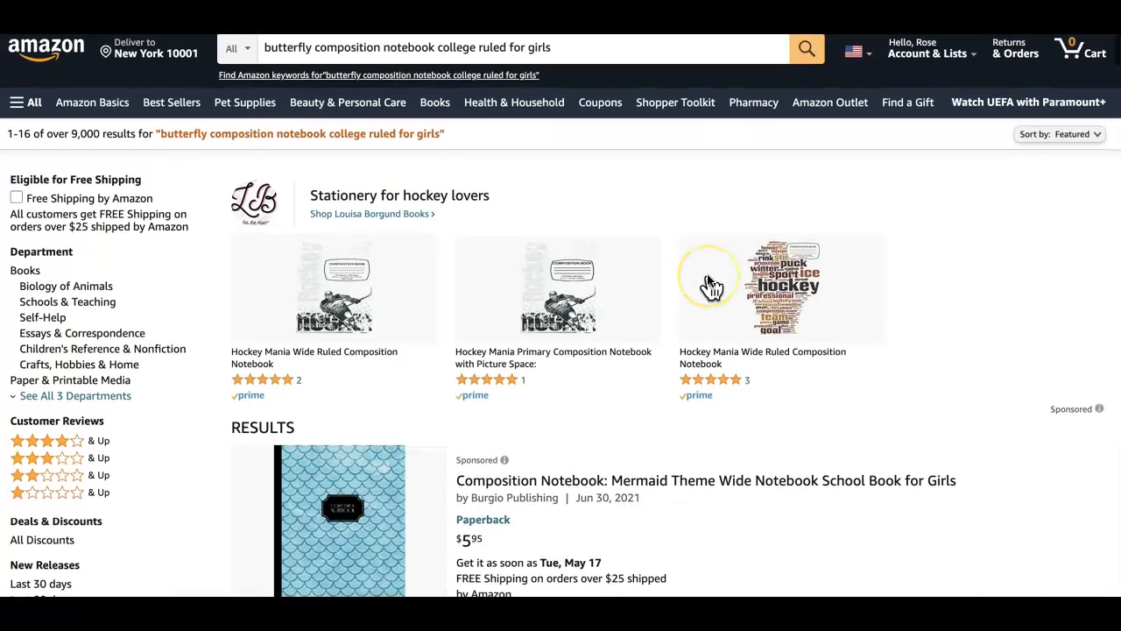
left_click(619, 53)
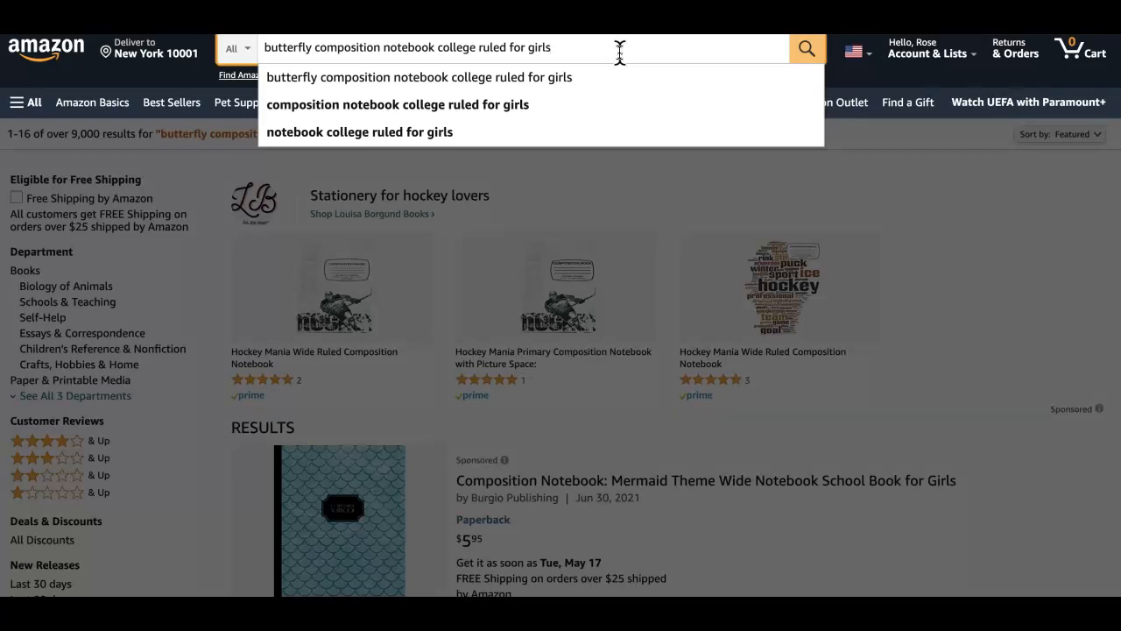
left_click(611, 59)
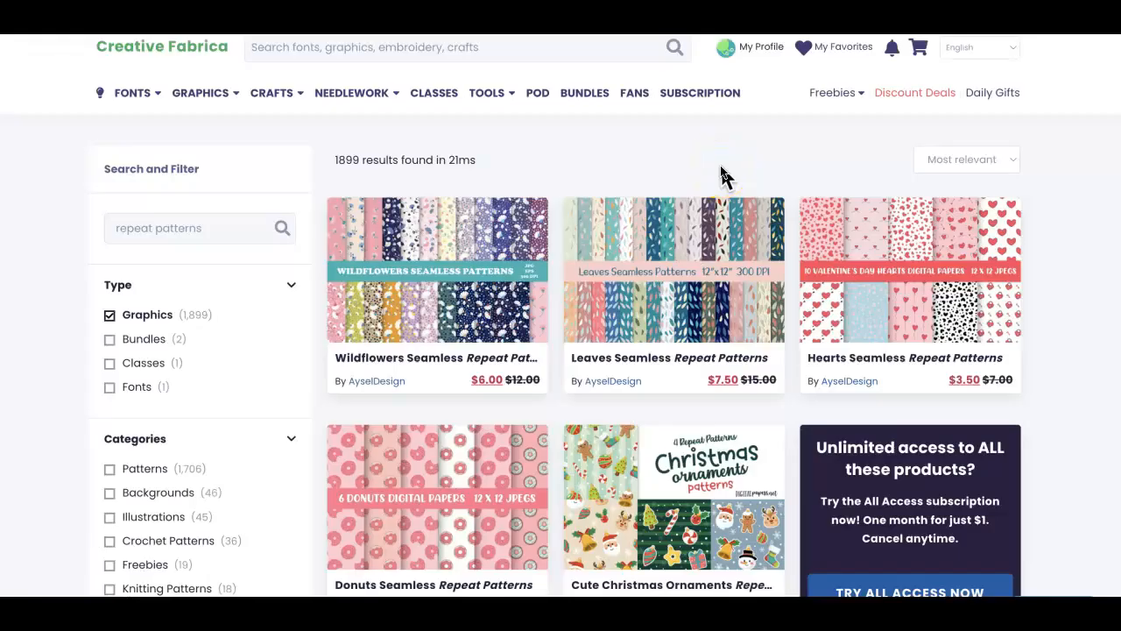
Switch to Creative Fabrica and browse the "repeat patterns" graphics for designs suitable for notebook covers
scroll(724, 176, "down", 1)
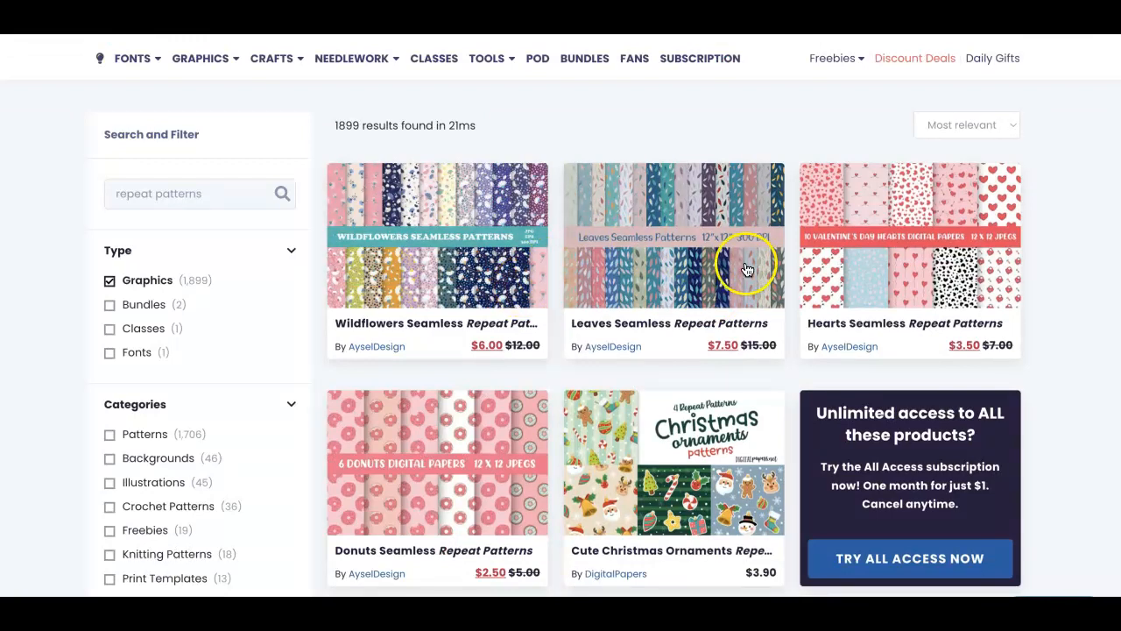
mouse_move(143, 58)
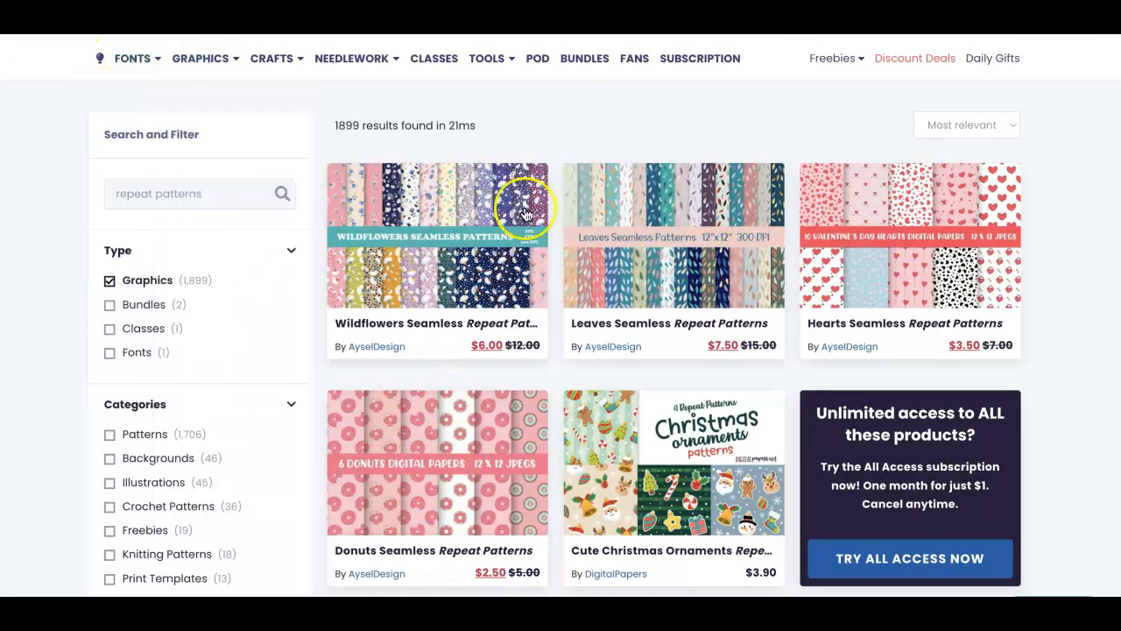
scroll(529, 206, "up", 1)
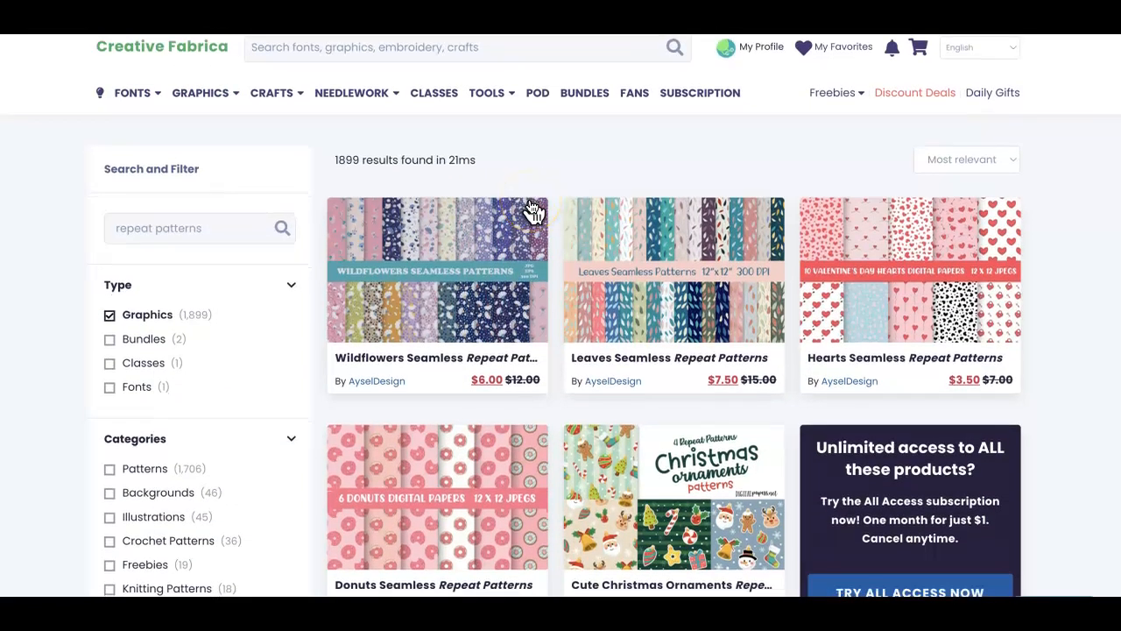
scroll(531, 210, "down", 2)
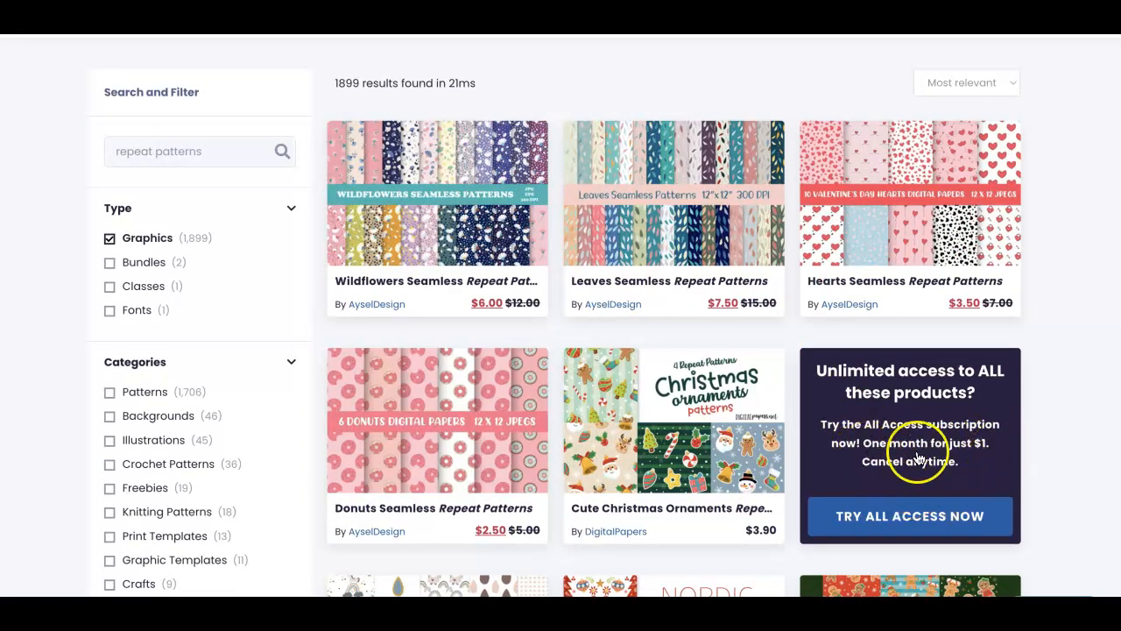
scroll(971, 464, "down", 3)
scroll(971, 465, "up", 3)
scroll(970, 464, "down", 8)
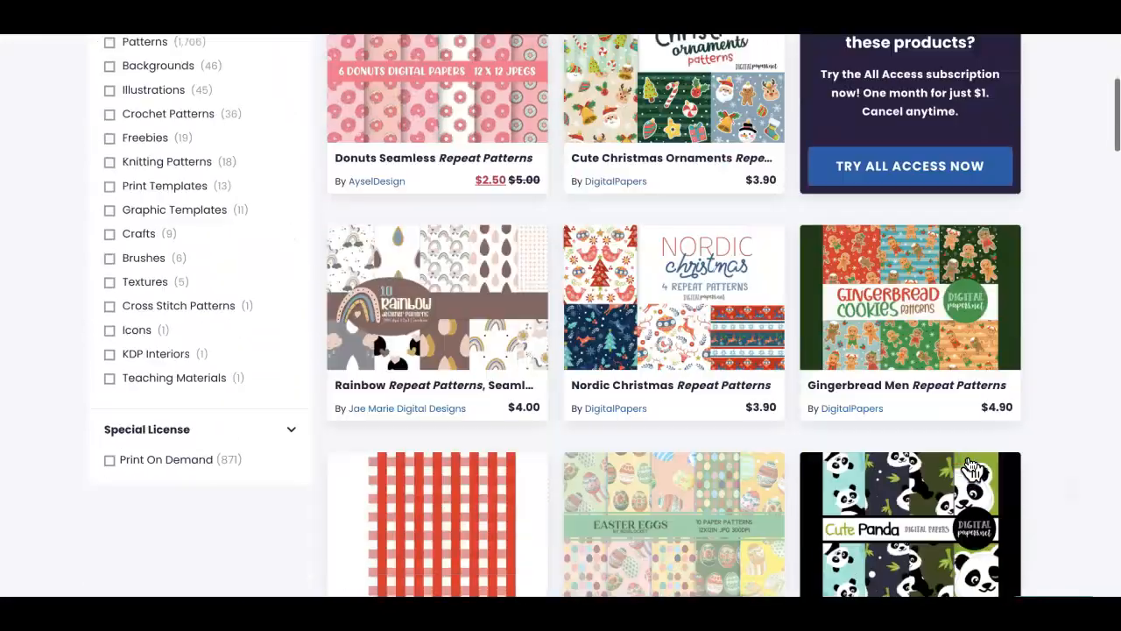
scroll(970, 464, "down", 10)
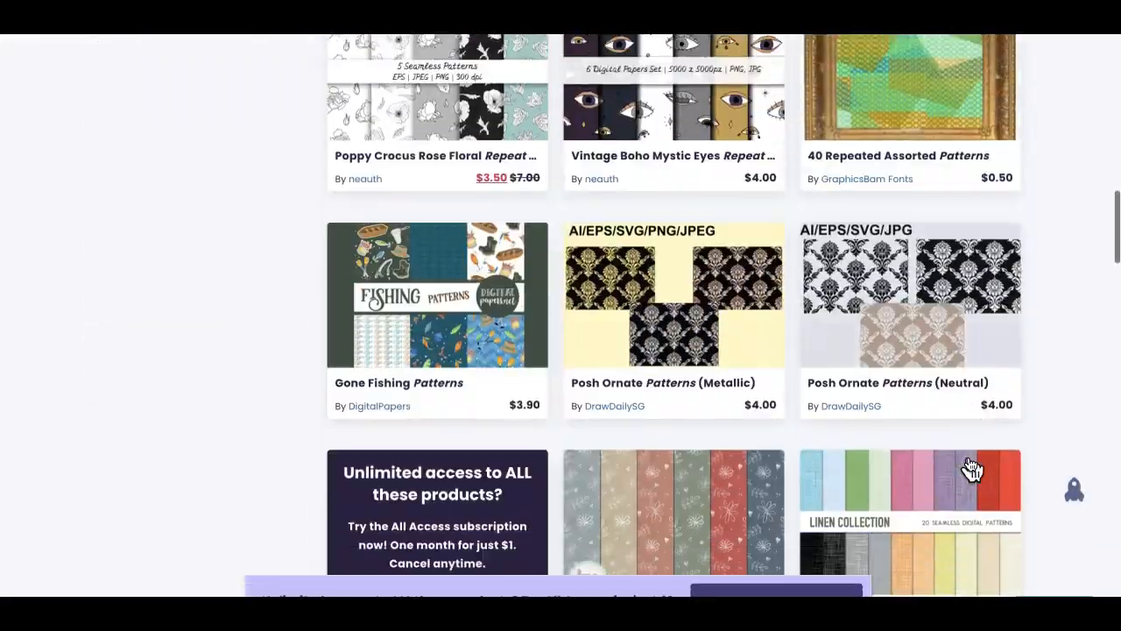
scroll(971, 464, "down", 8)
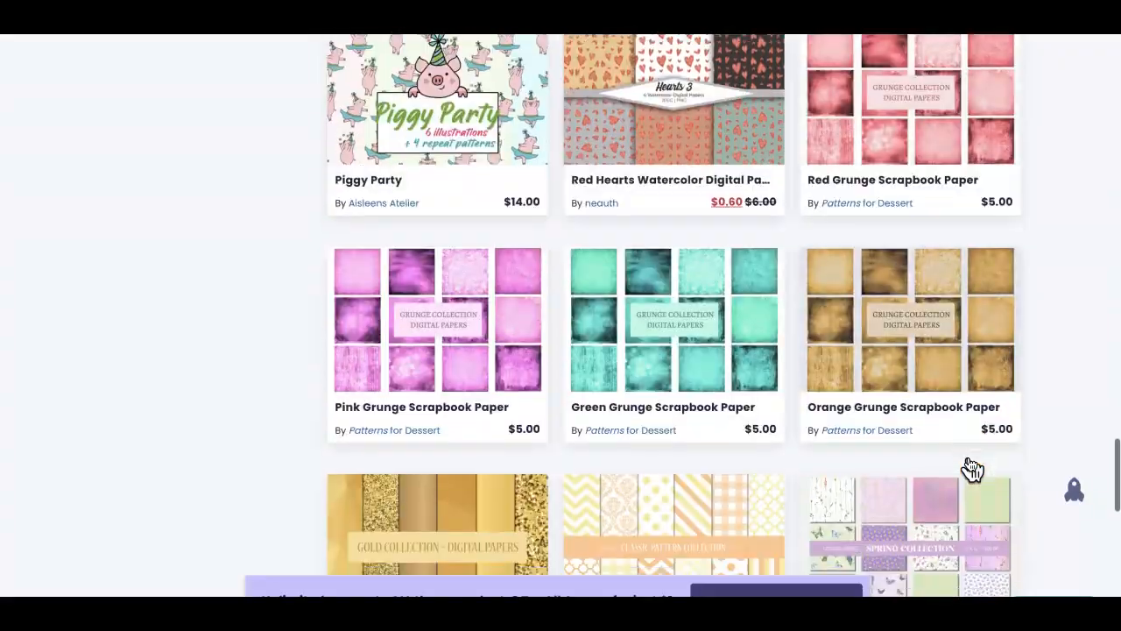
scroll(968, 460, "down", 3)
scroll(968, 461, "up", 20)
Browse the Creative Fabrica butterflies results for seamless patterns and illustrations suited to a butterfly notebook cover
left_click(494, 283)
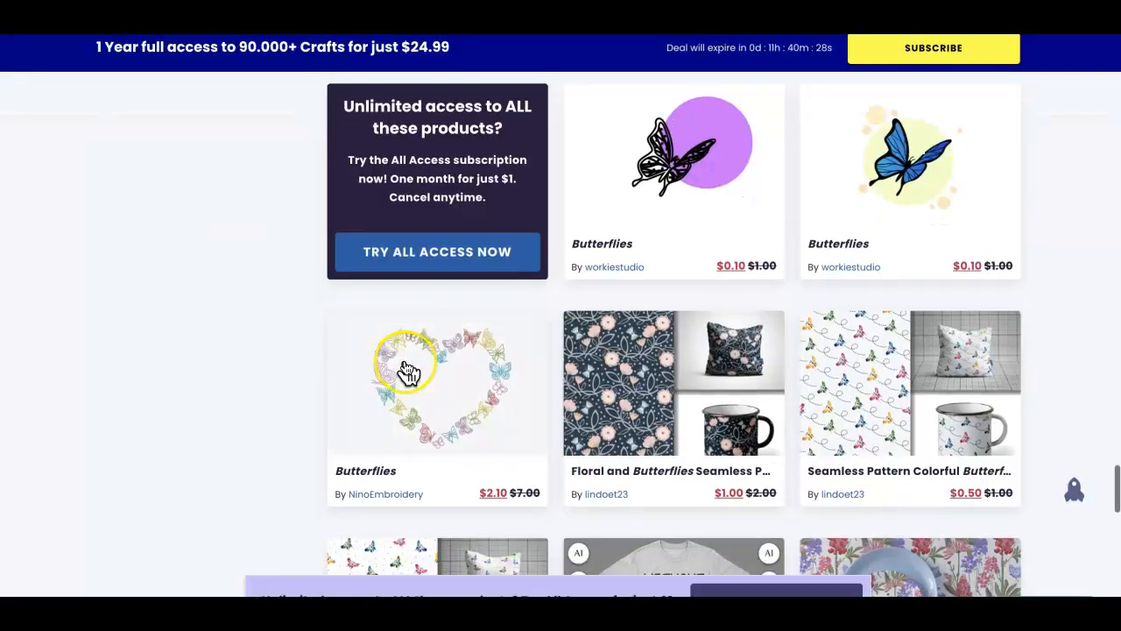
left_click(408, 368)
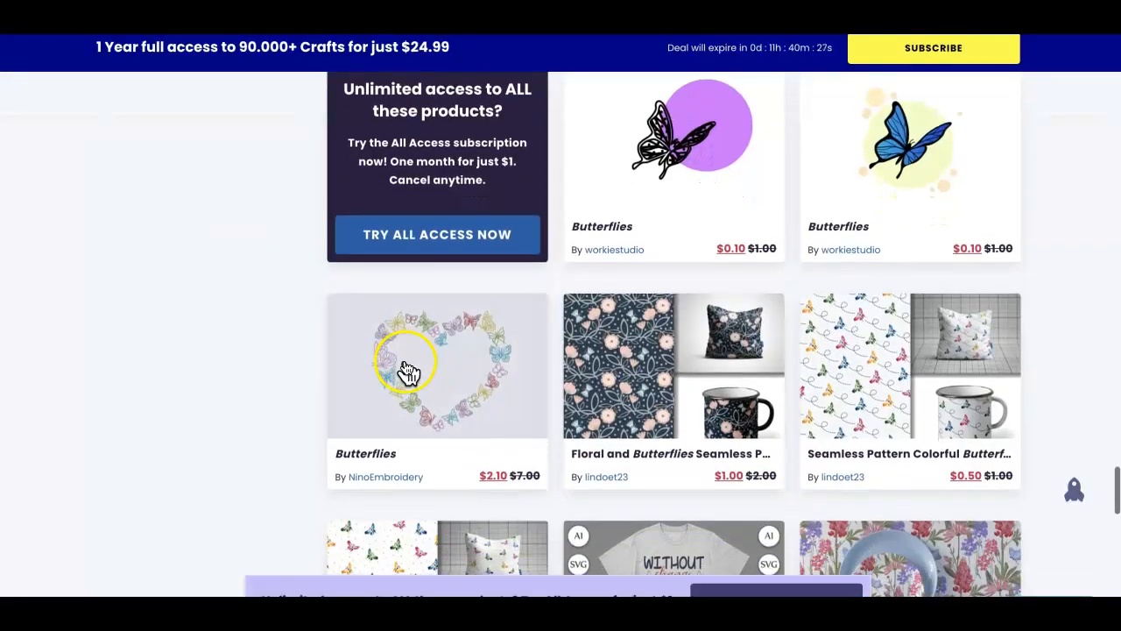
scroll(775, 455, "down", 5)
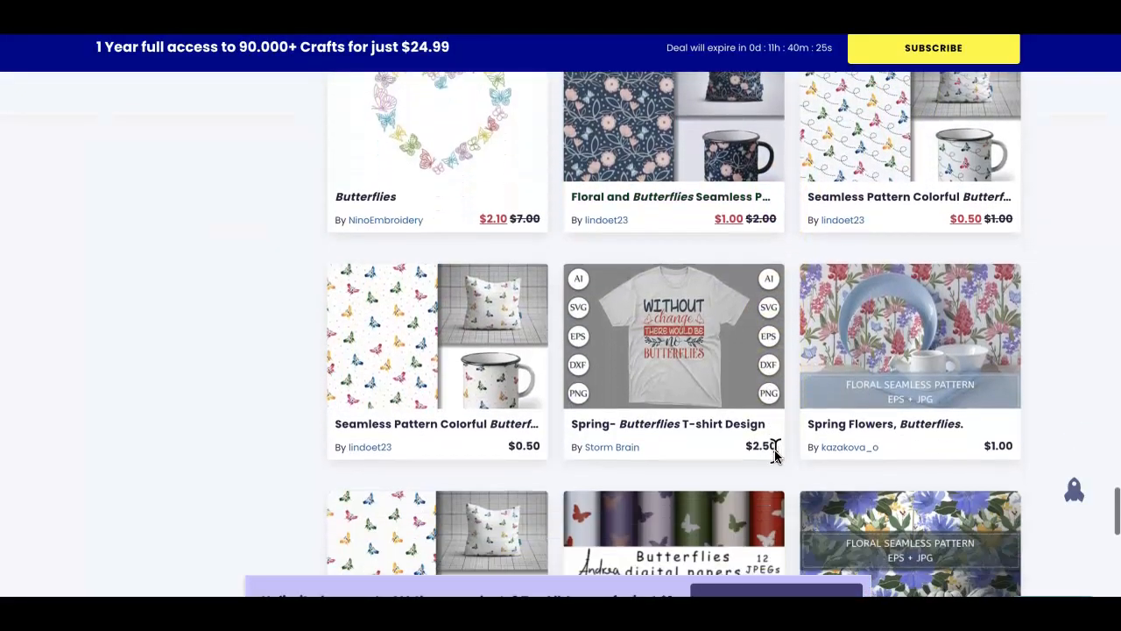
scroll(775, 453, "down", 5)
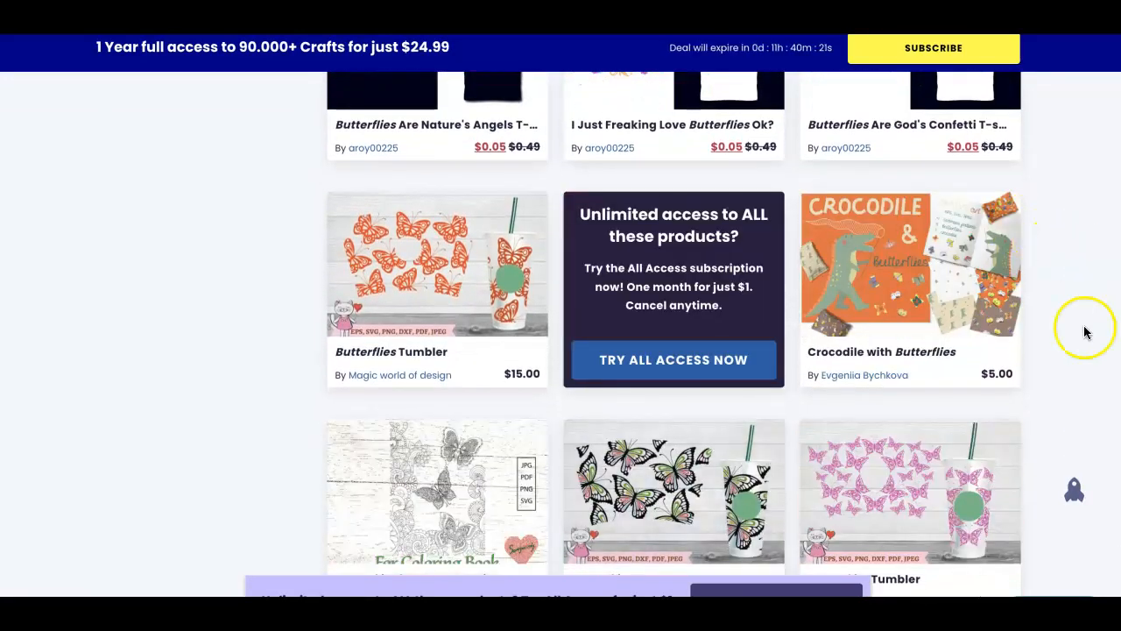
scroll(846, 380, "down", 3)
scroll(846, 386, "down", 3)
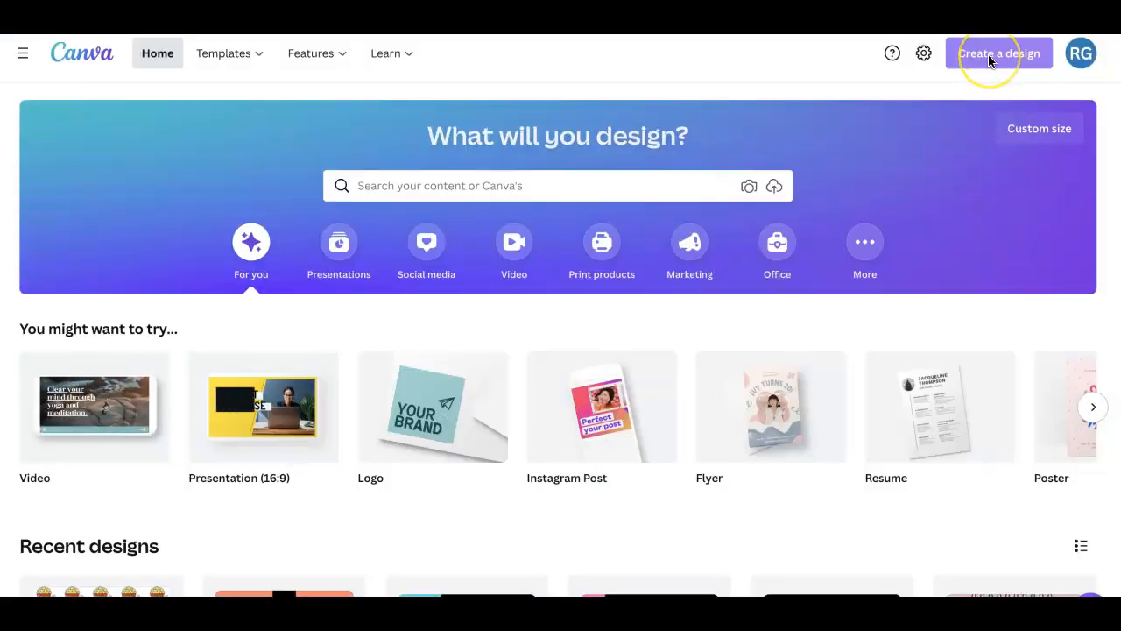
Start a new custom-size design in Canva for the notebook cover
left_click(992, 62)
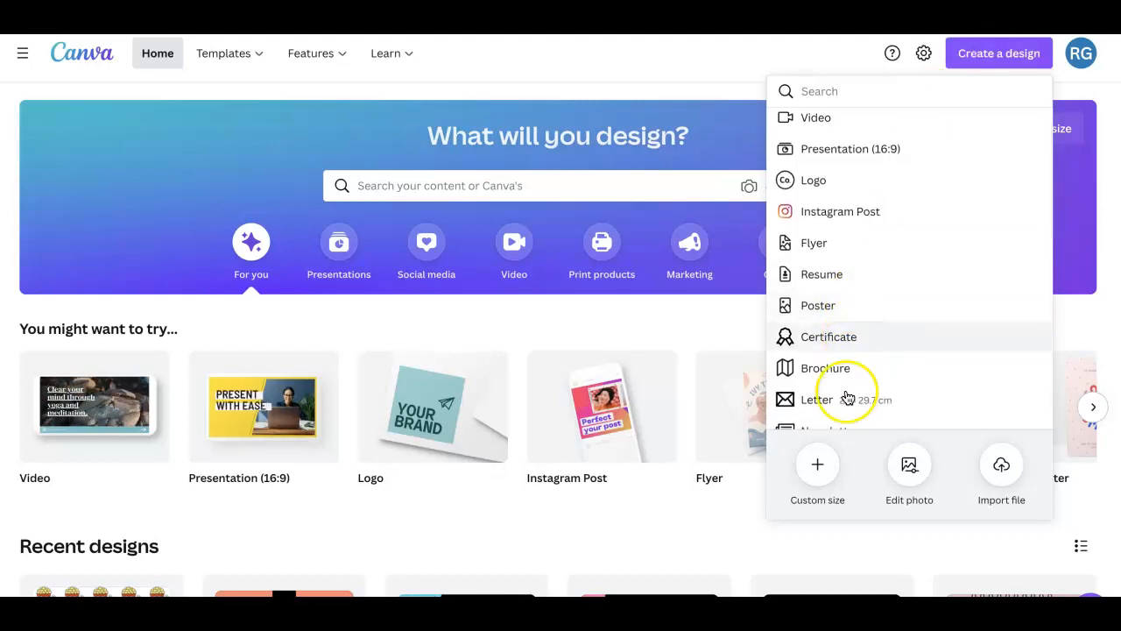
left_click(817, 464)
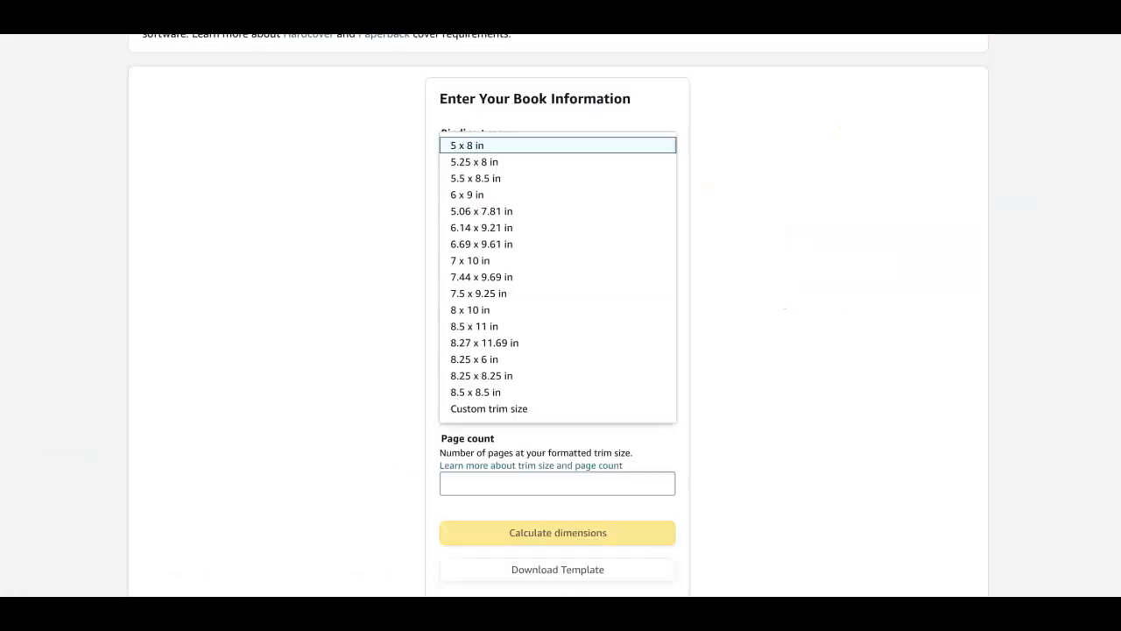
Switch to the KDP print cover calculator and calculate the dimensions for a 7.5 x 9.25 in trim size and 100 pages
scroll(778, 210, "up", 3)
scroll(776, 282, "down", 1)
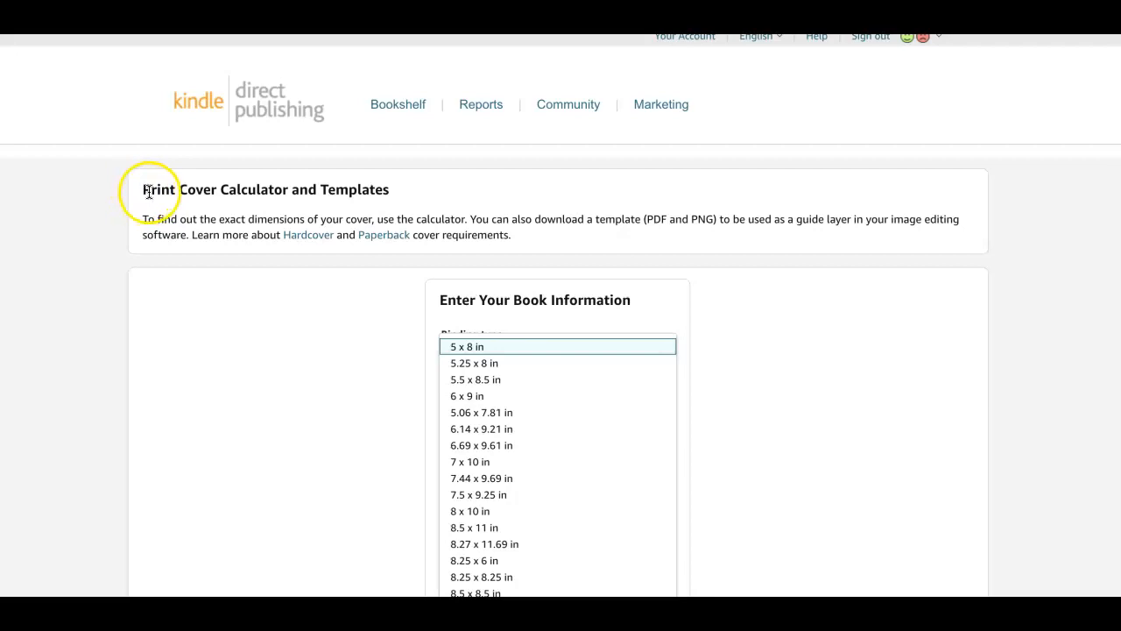
scroll(247, 319, "down", 2)
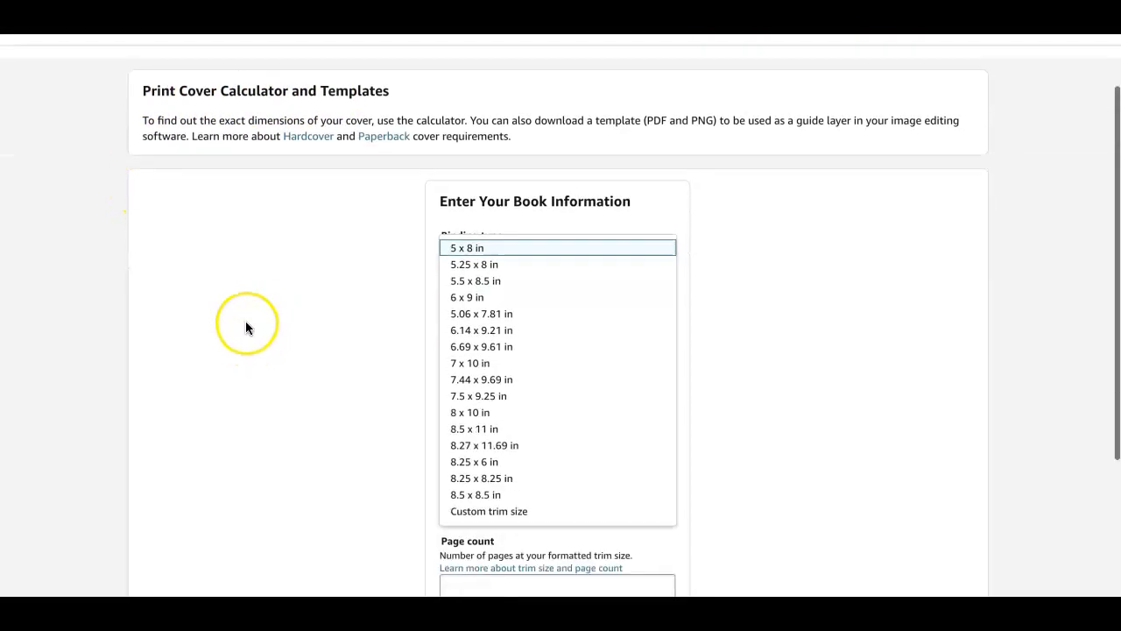
left_click(692, 306)
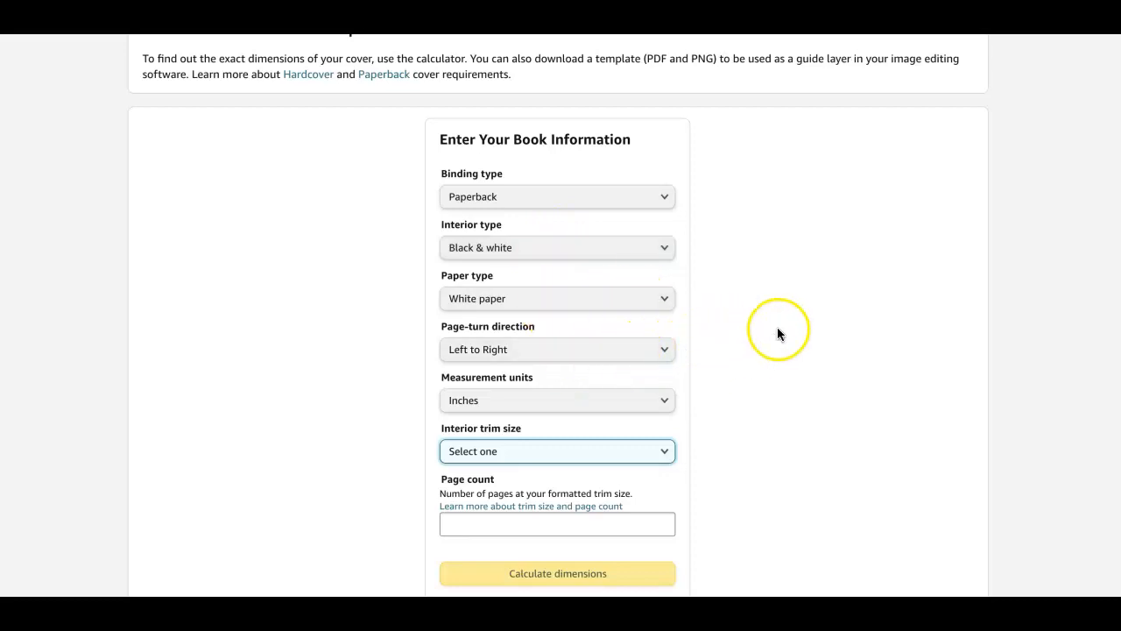
scroll(778, 331, "down", 1)
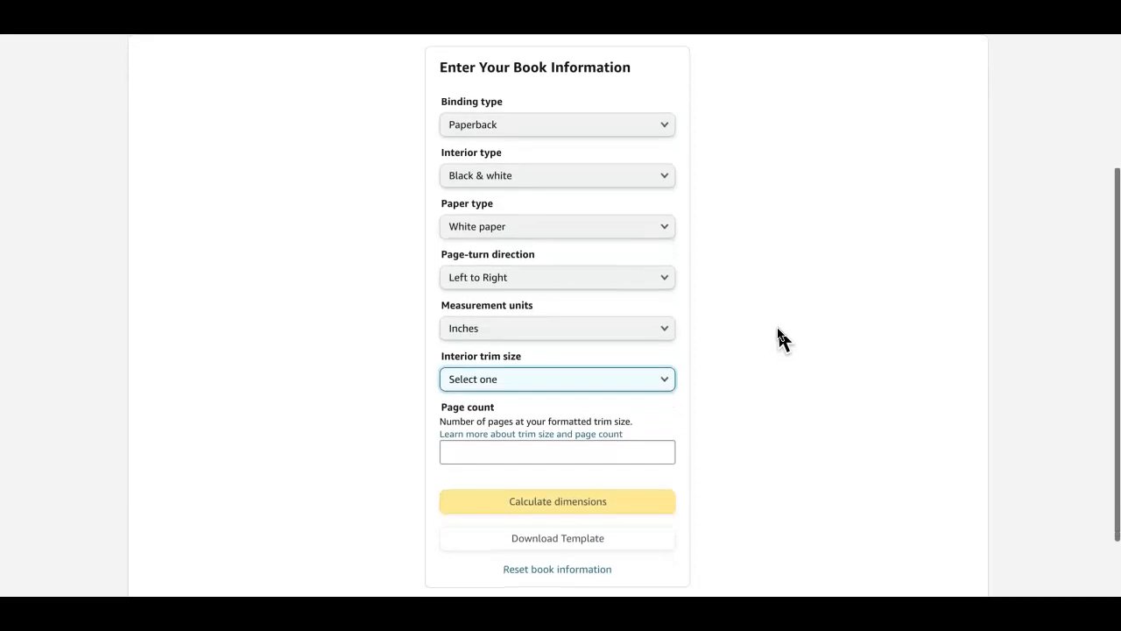
scroll(778, 340, "down", 1)
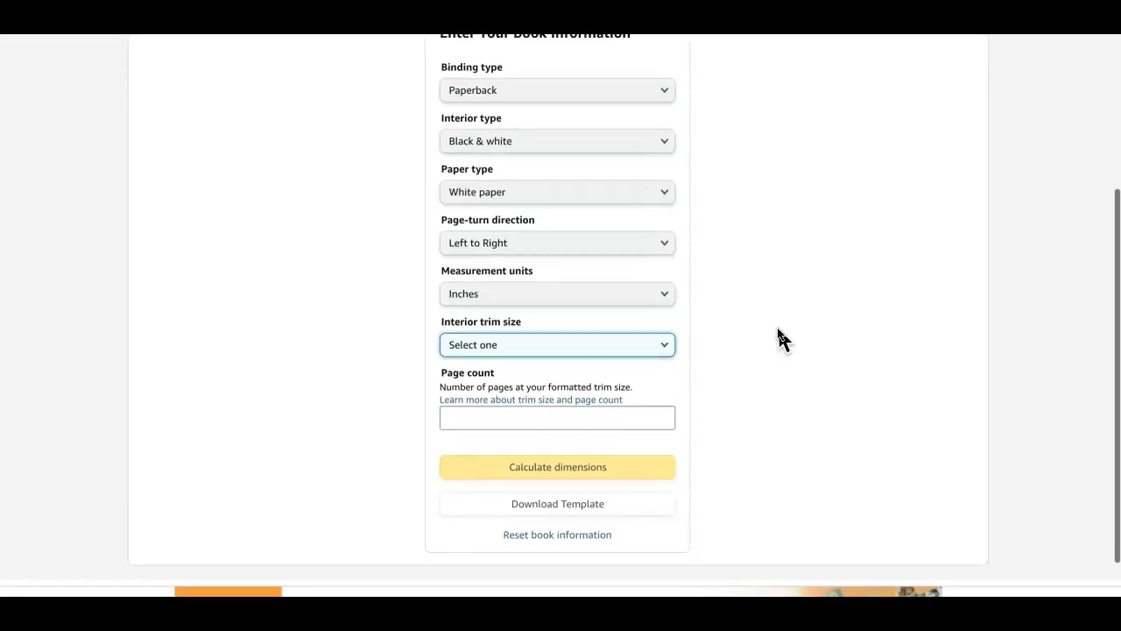
left_click(668, 329)
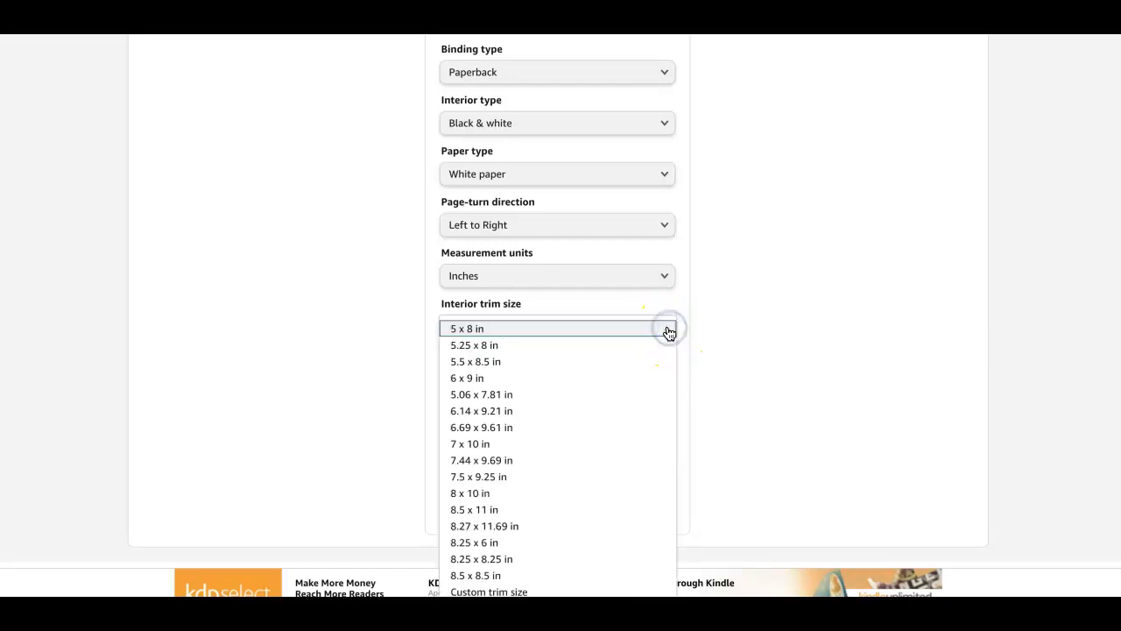
scroll(611, 378, "down", 2)
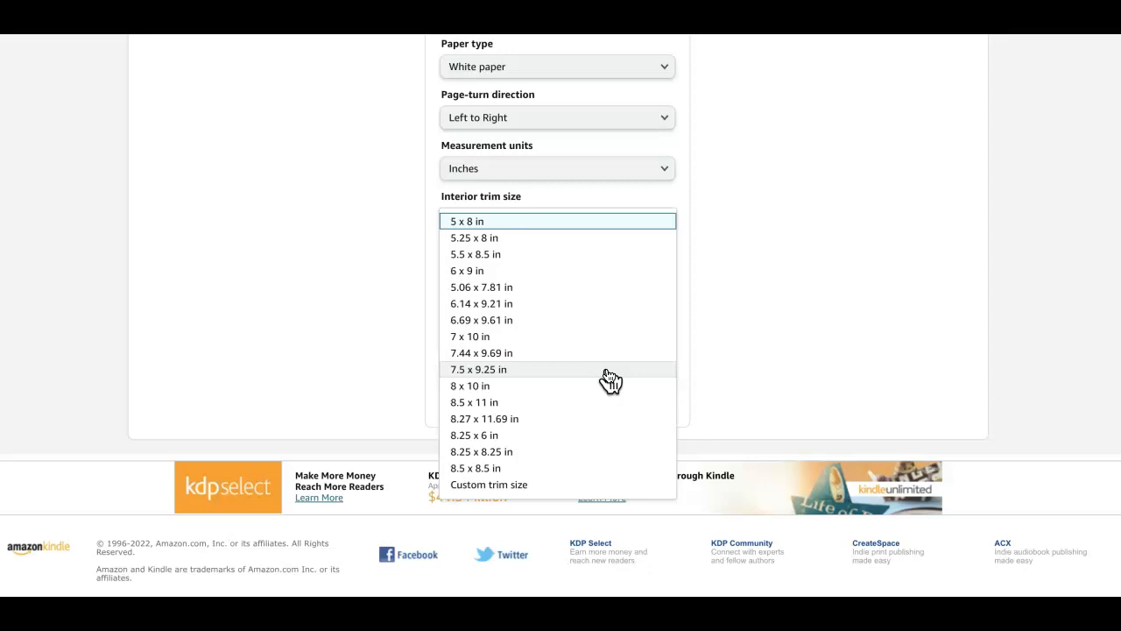
left_click(611, 373)
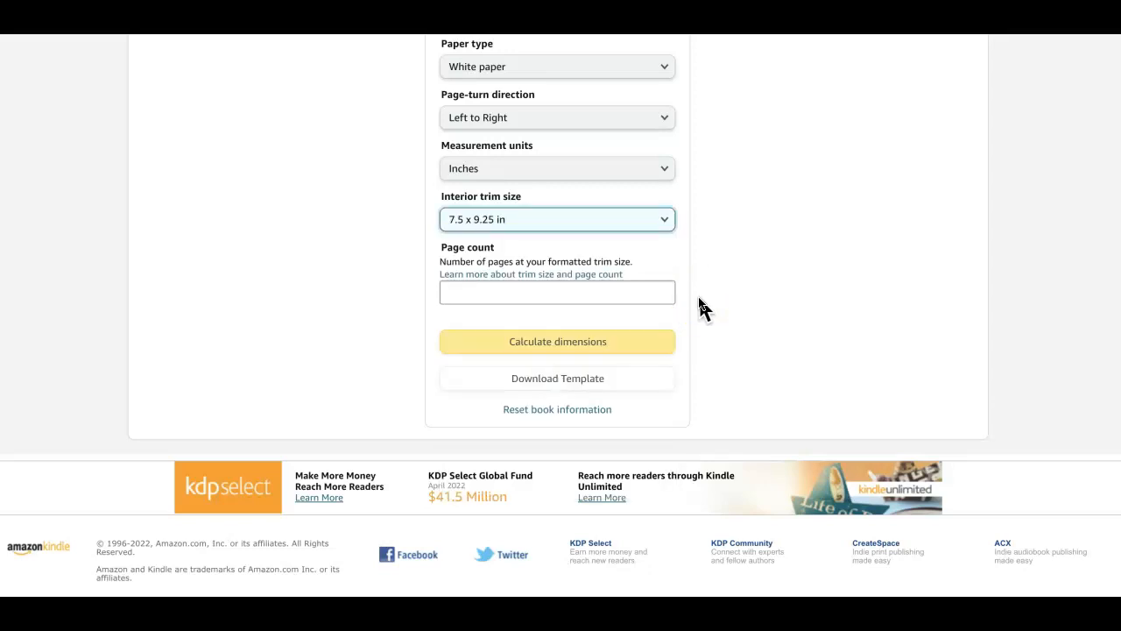
left_click(526, 293)
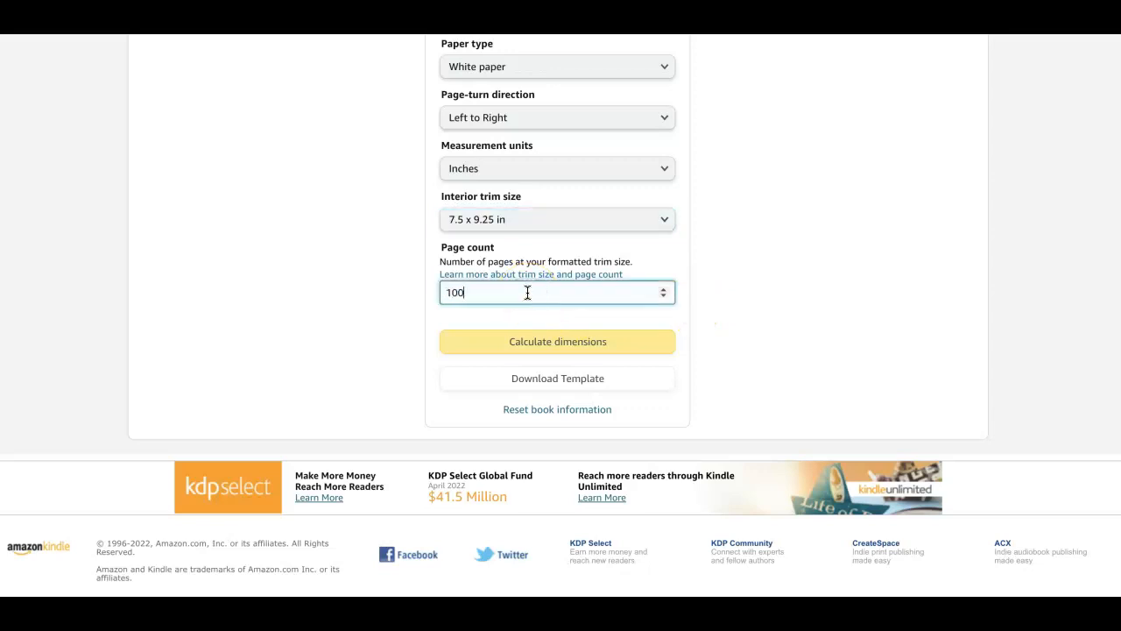
left_click(558, 355)
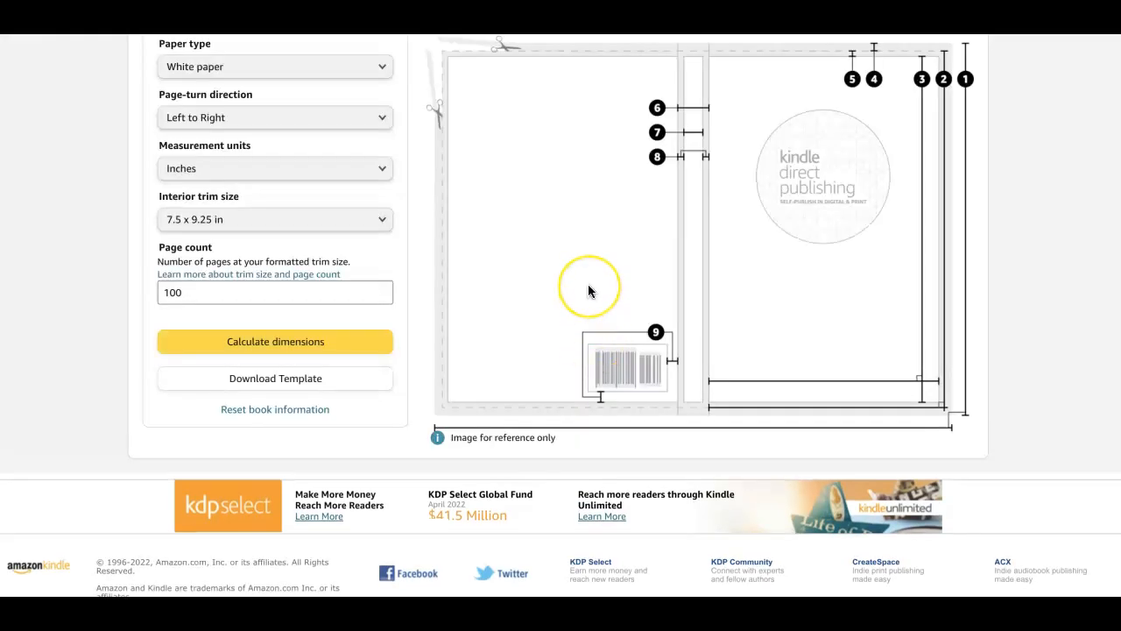
Copy the full cover width of 15.475 from the calculator into Canva's custom size, with the unit set to inches
scroll(588, 283, "up", 1)
scroll(588, 294, "up", 2)
double_click(596, 201)
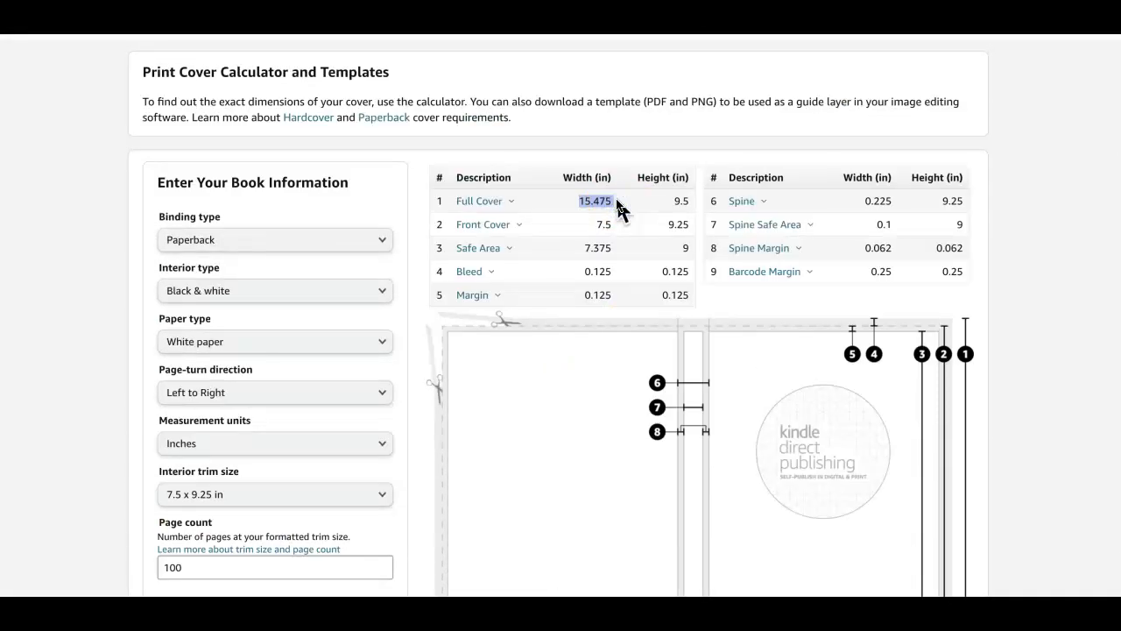
key("ctrl+c")
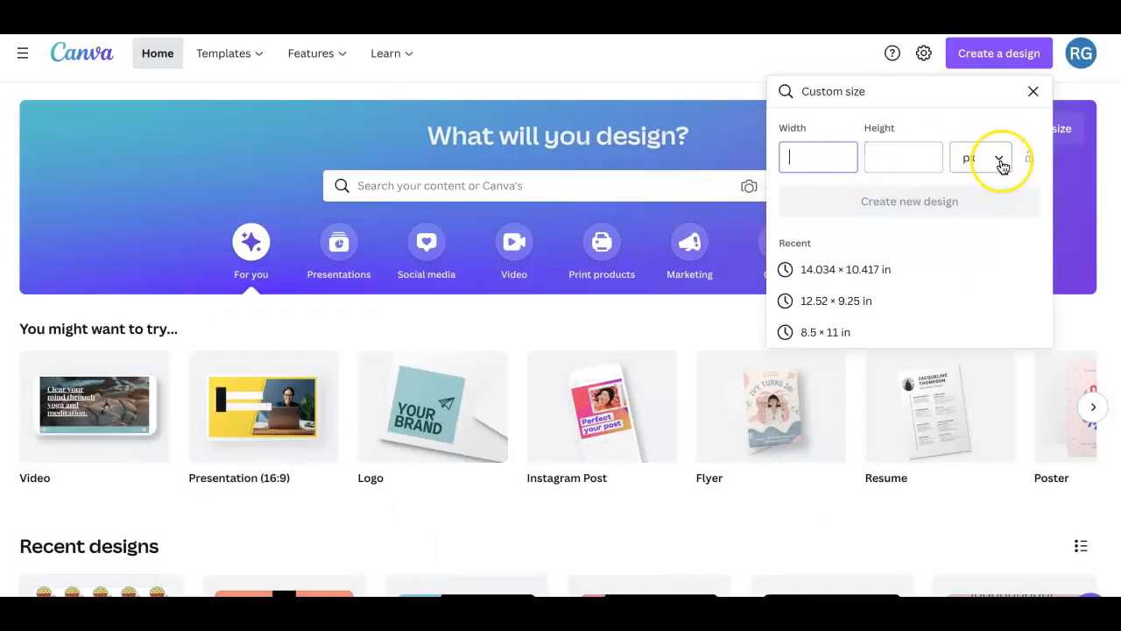
left_click(1005, 169)
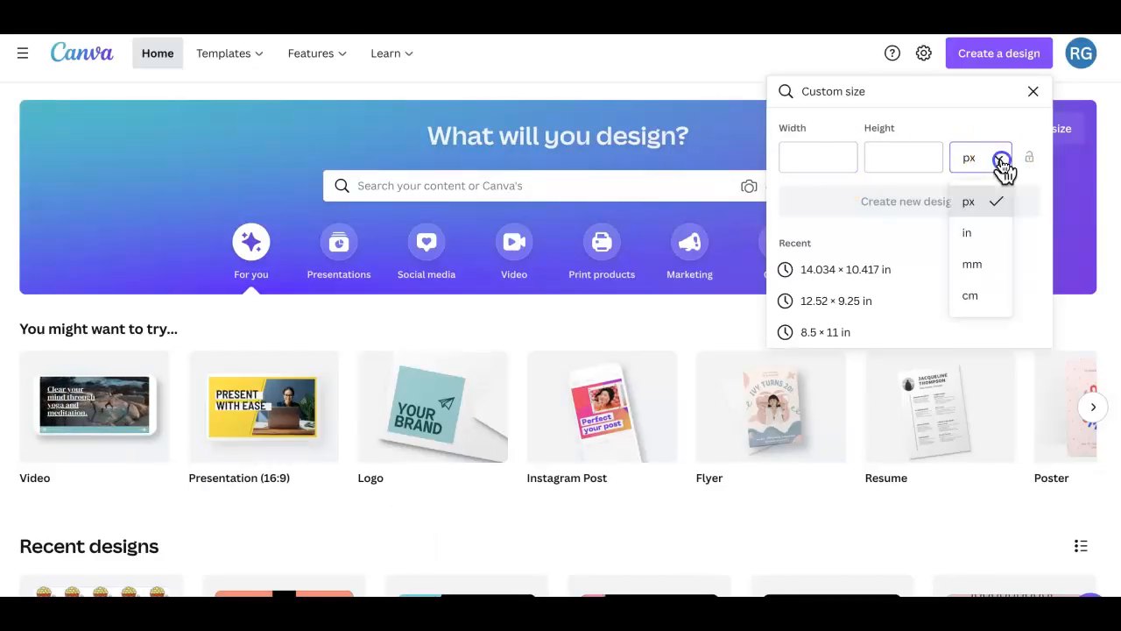
left_click(972, 230)
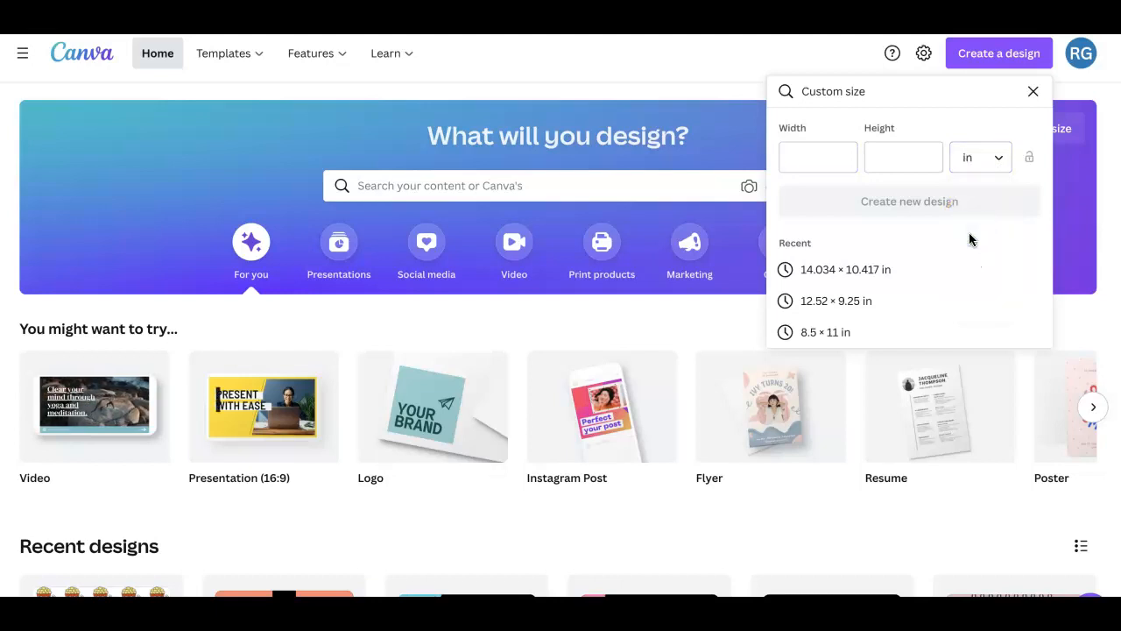
left_click(799, 151)
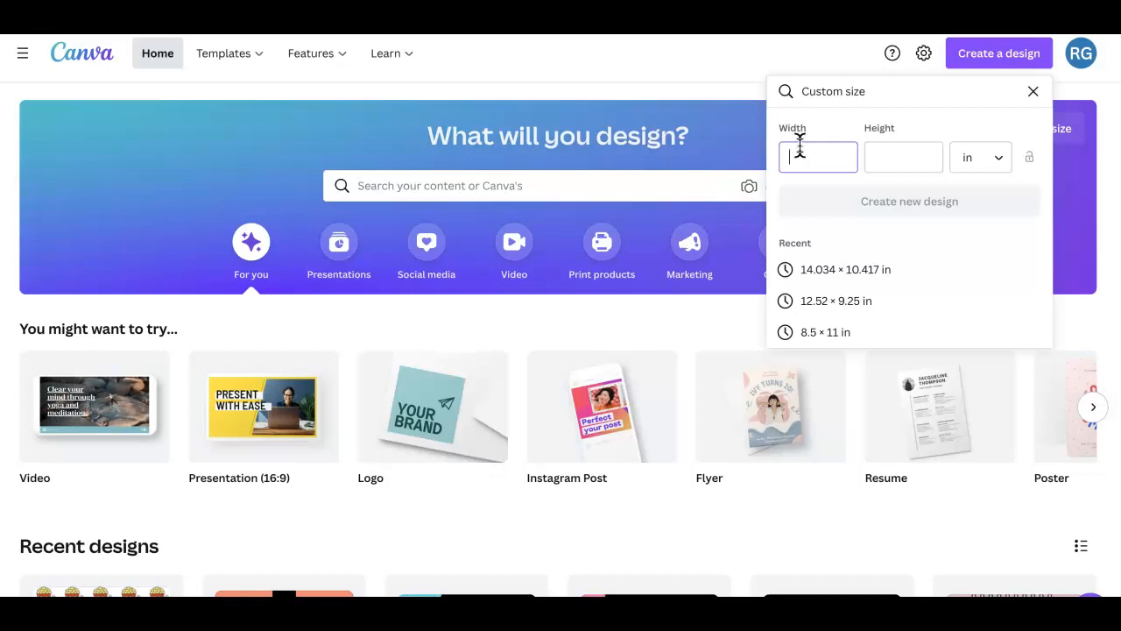
Copy the calculator's full cover height of 9.5 in into Canva and create the design as 7.5X9.25 COMPOSITION BK
double_click(690, 200)
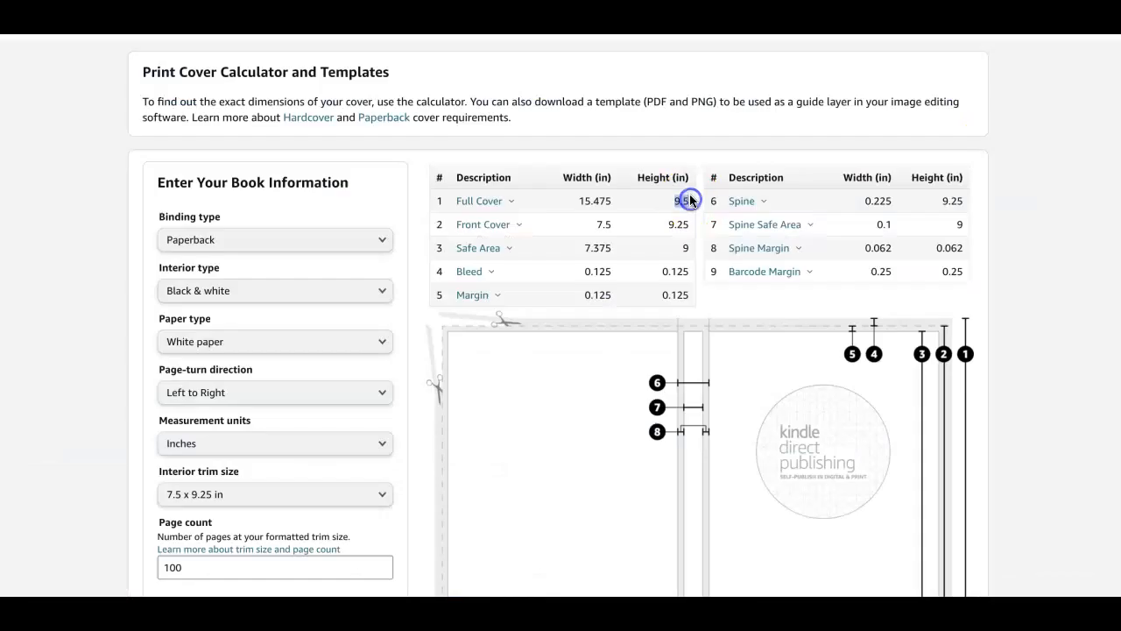
key("ctrl+c")
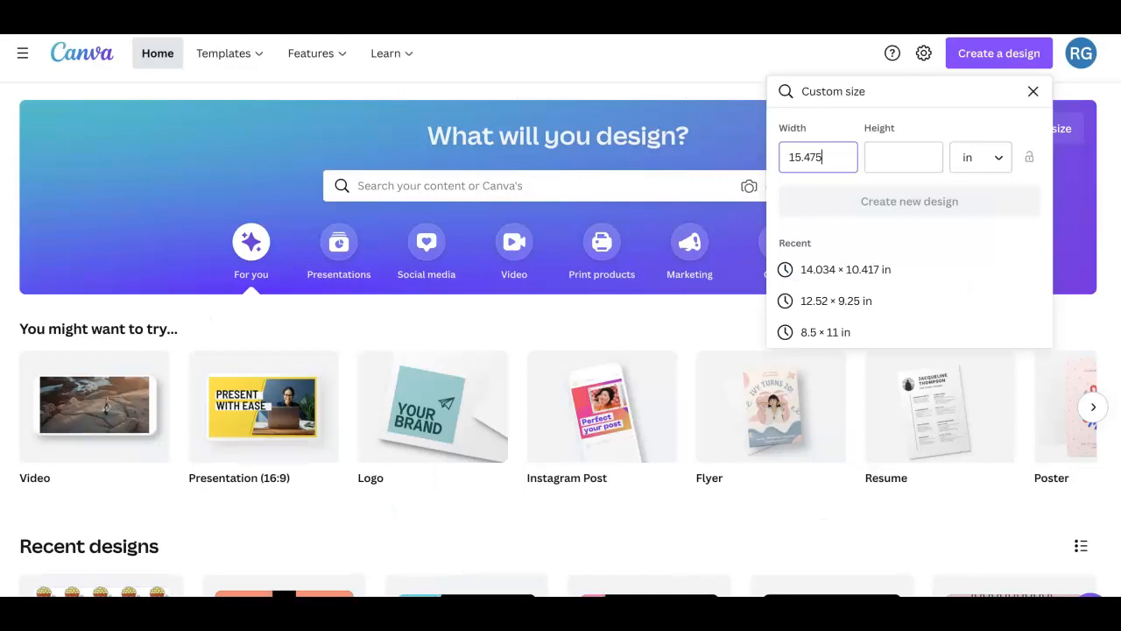
left_click(899, 151)
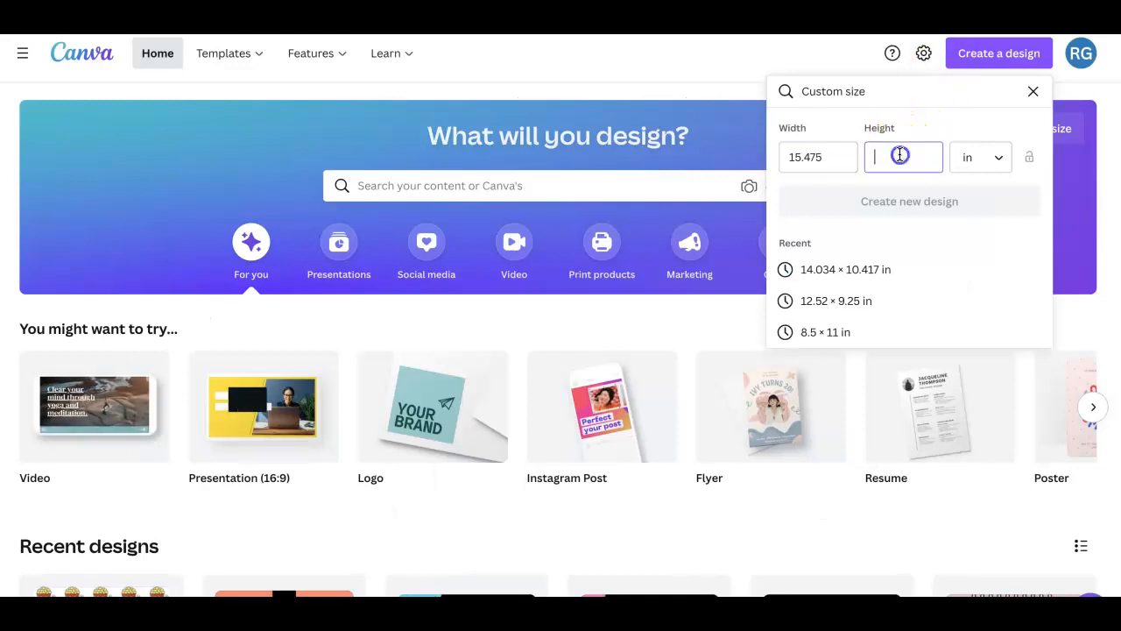
key("ctrl+v")
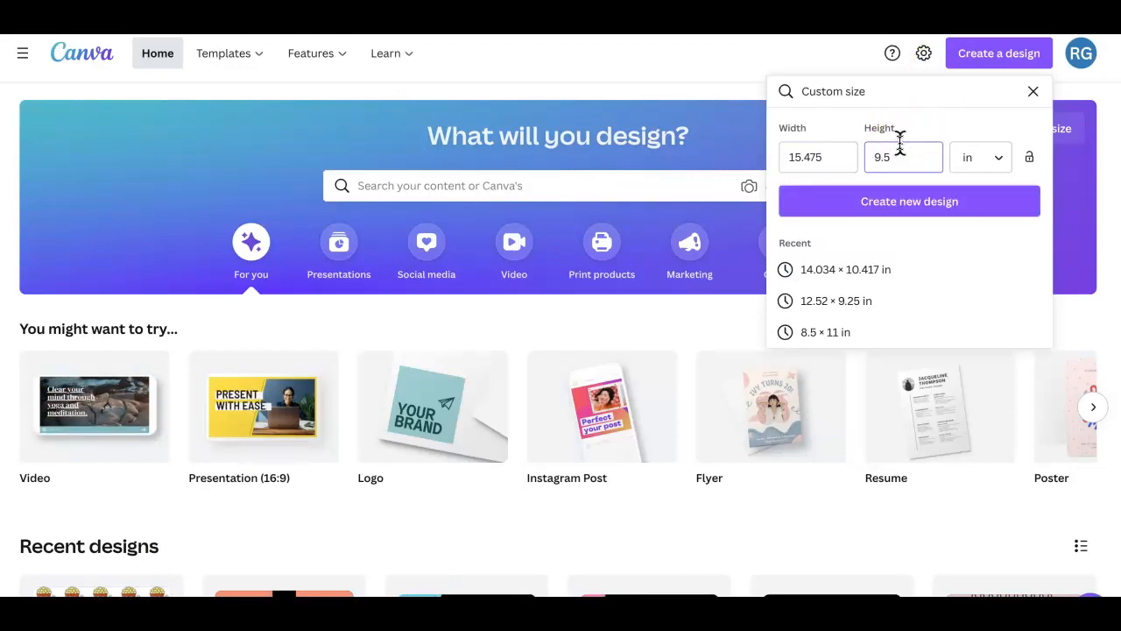
left_click(900, 202)
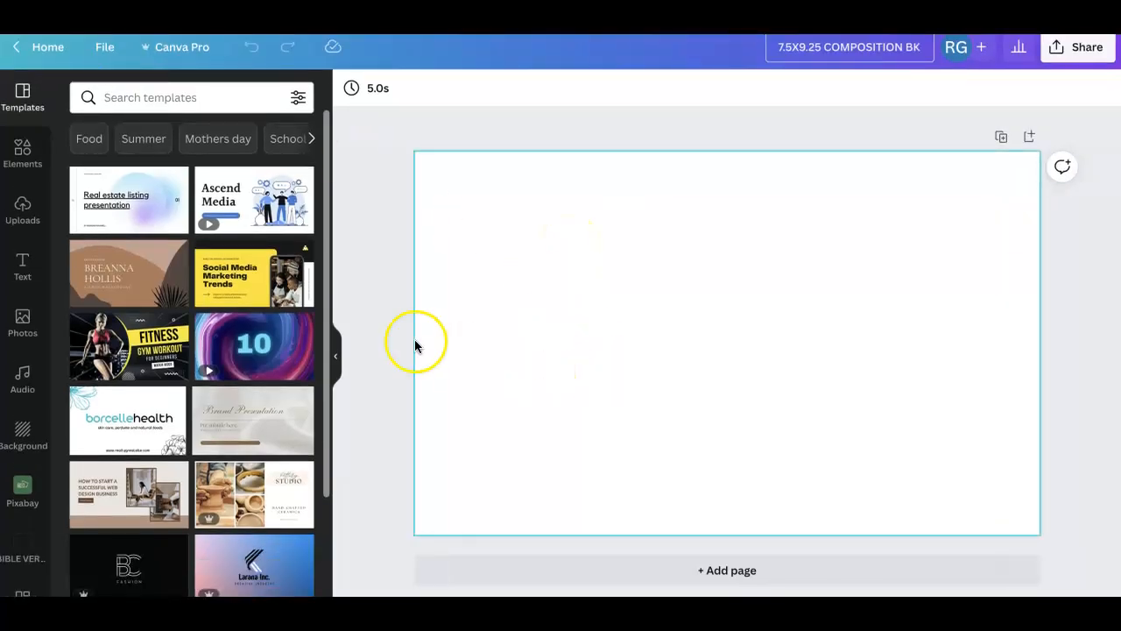
Search the Canva elements for BUTTERFLIES
left_click(22, 144)
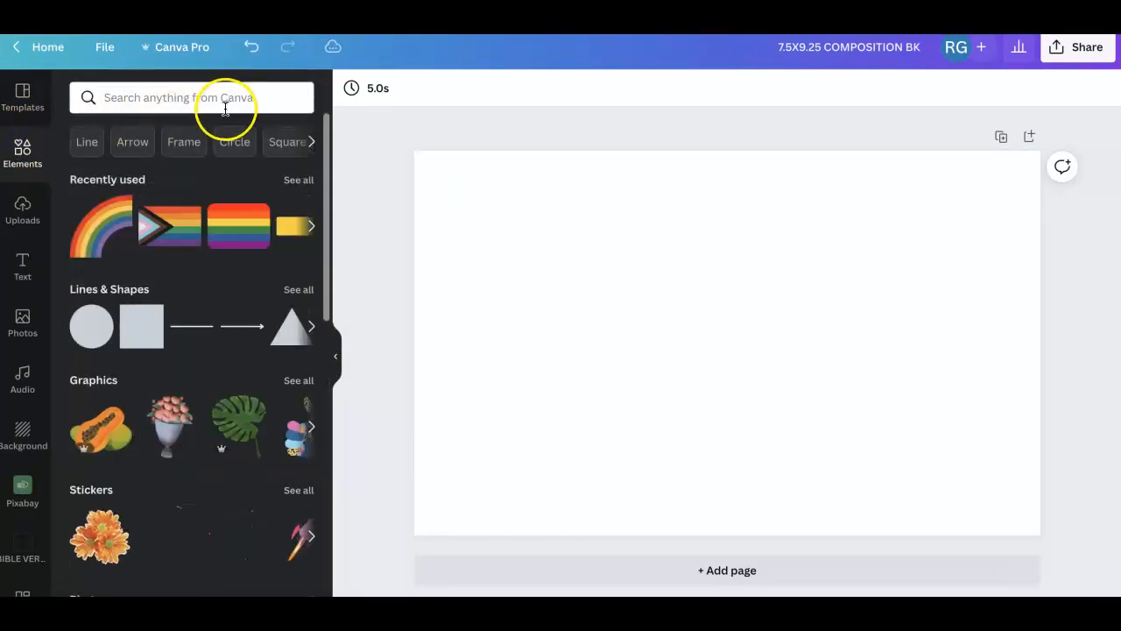
left_click(178, 99)
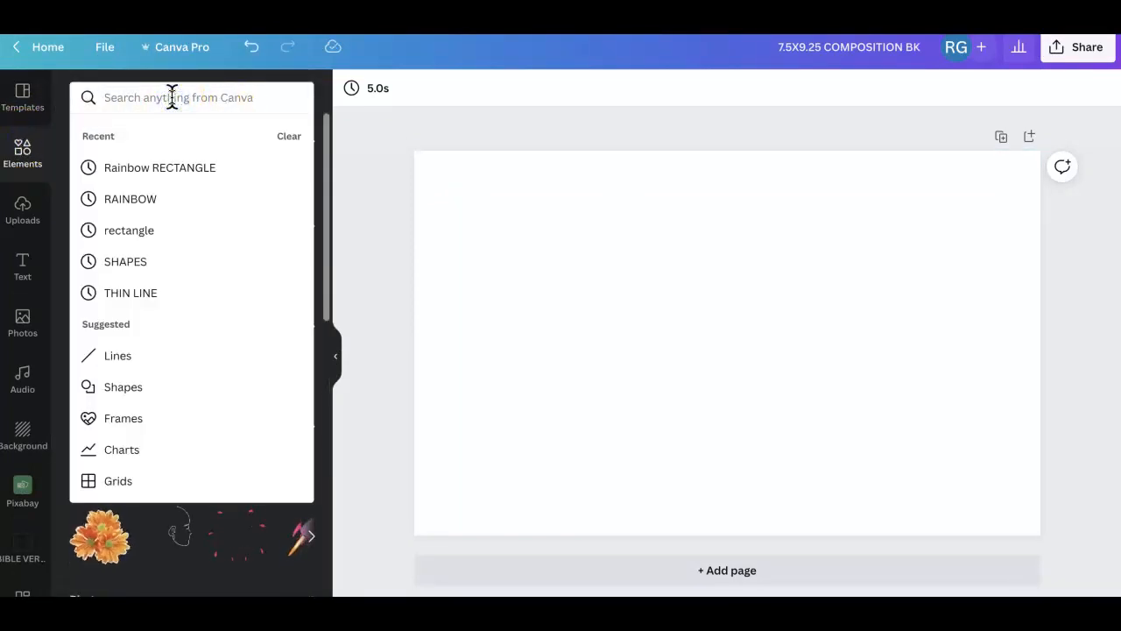
type("B")
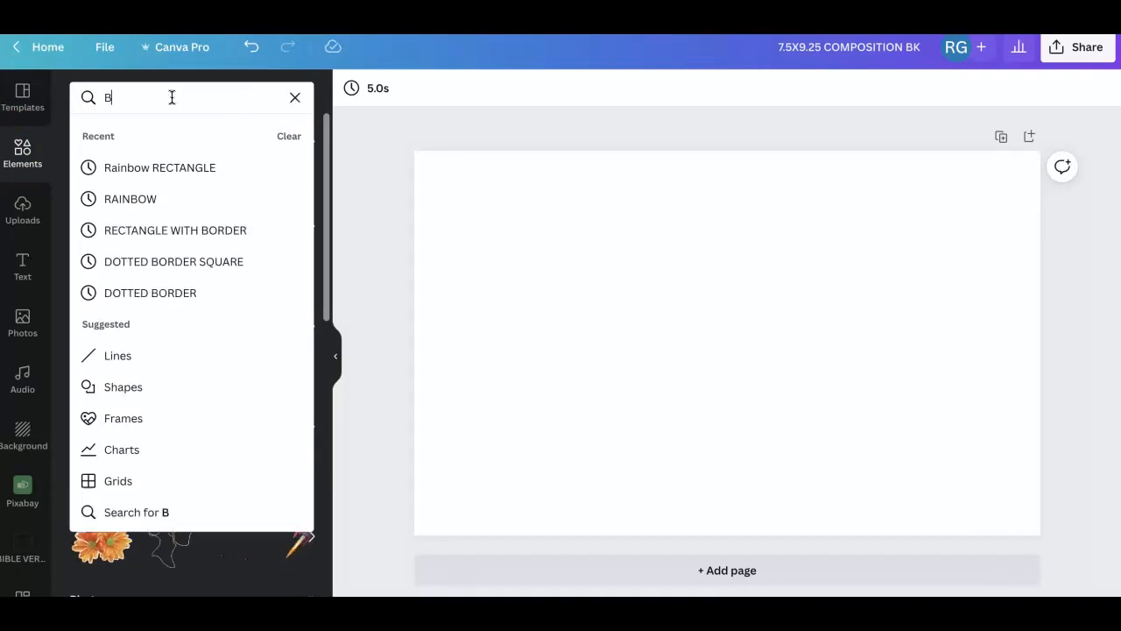
type("UTTE")
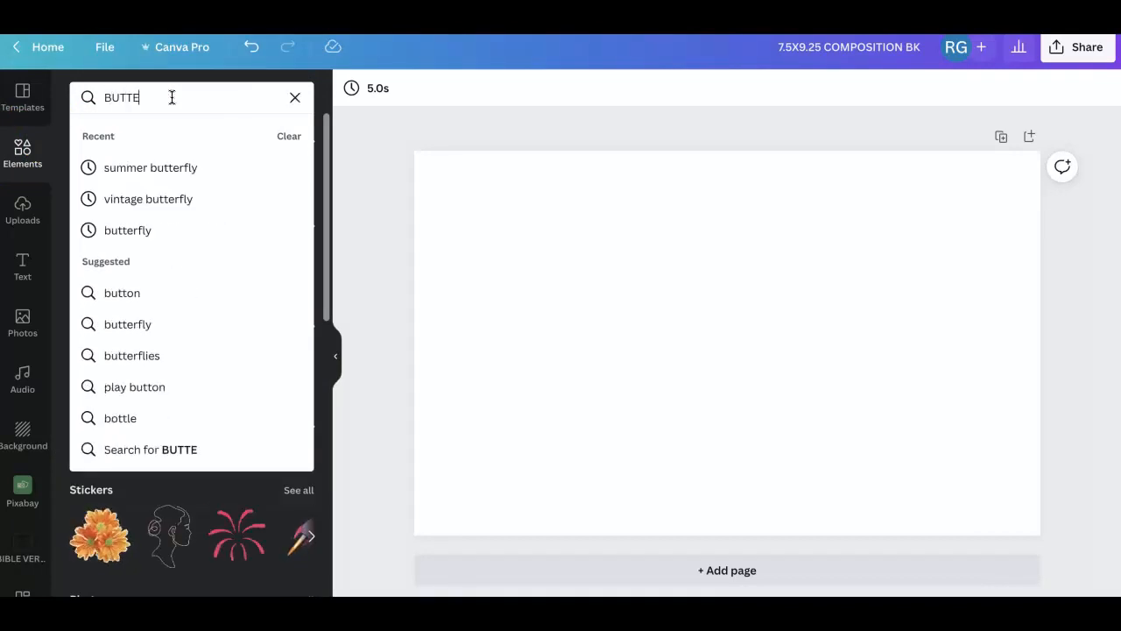
type("RFLIES")
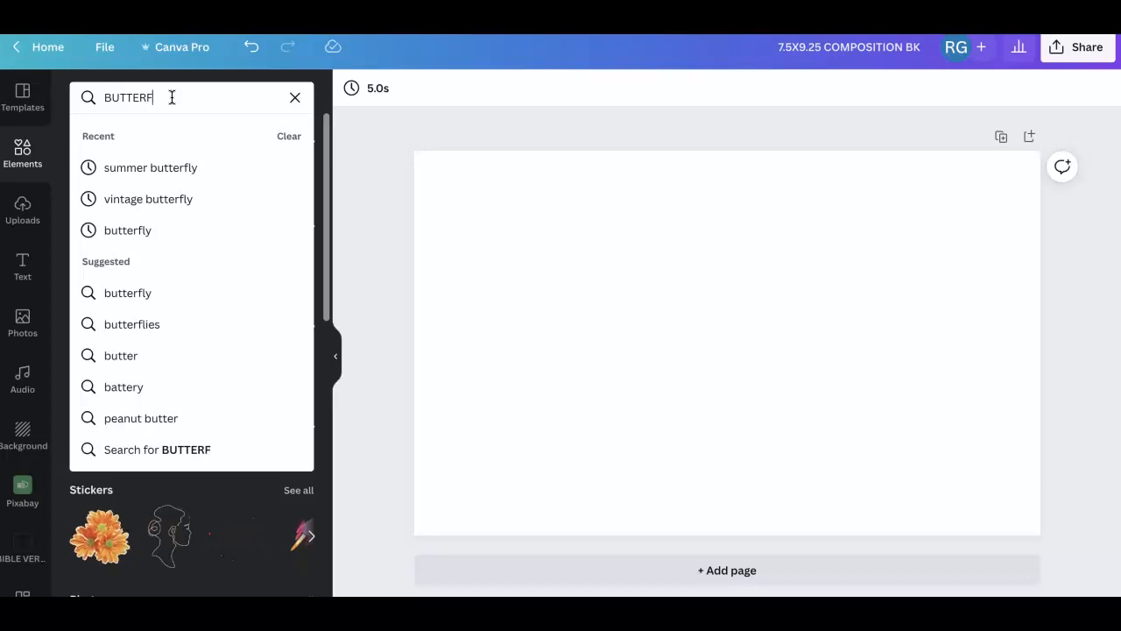
key("Return")
Add the pink and purple side-view butterfly graphic from the search results to the blank cover
scroll(106, 351, "down", 5)
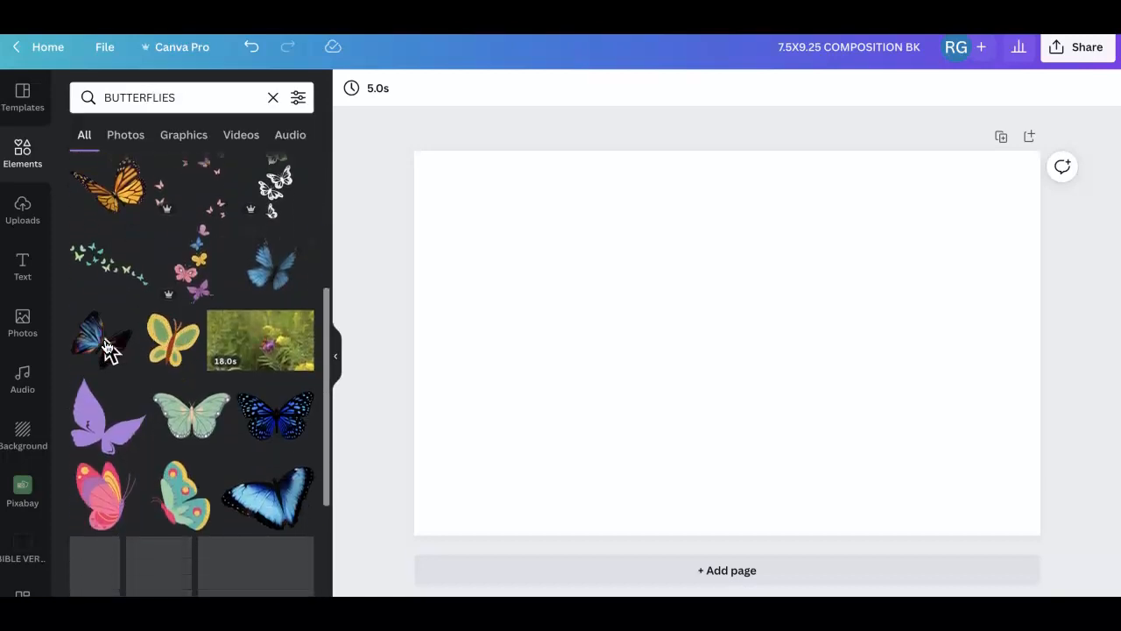
scroll(106, 350, "down", 1)
left_click(105, 307)
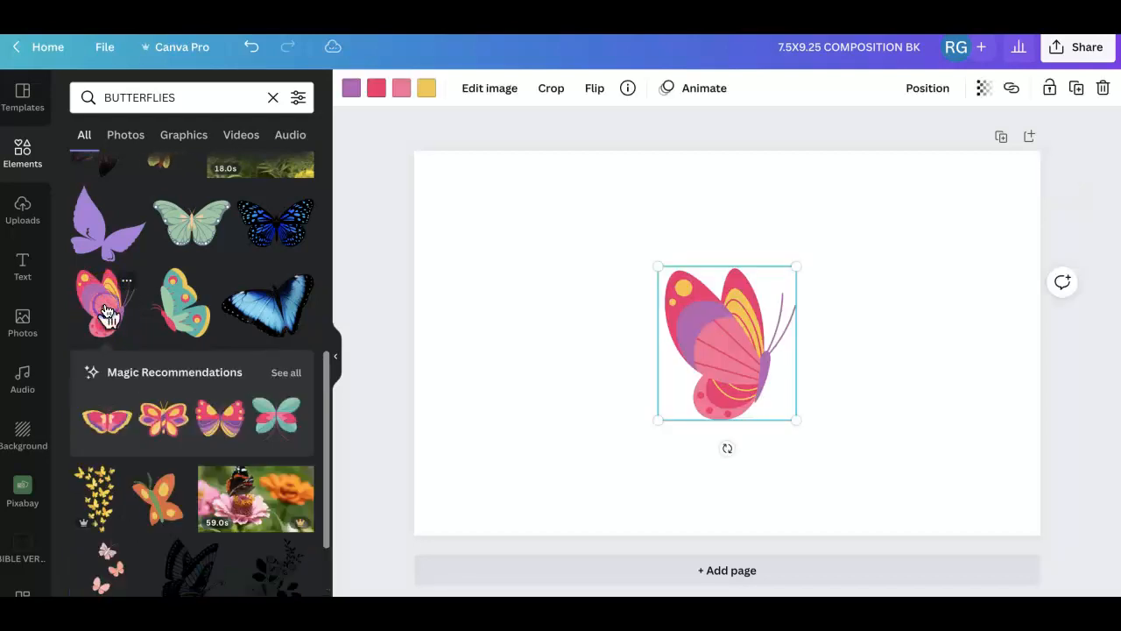
left_click(105, 313)
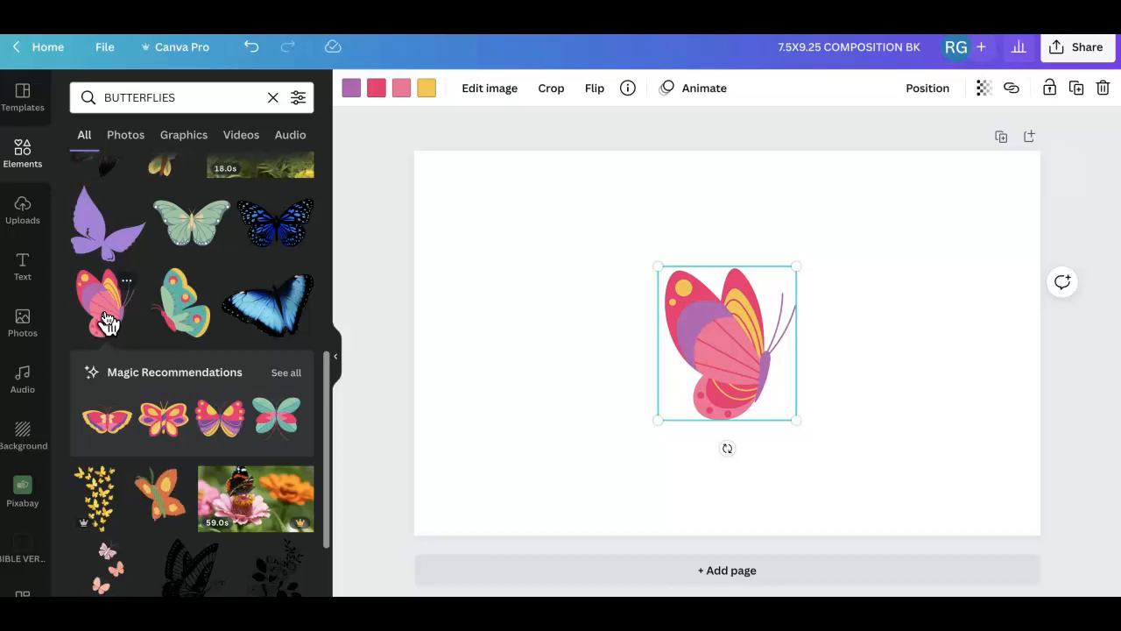
Browse all recommendations matching the added butterfly and check the licence terms of the Geometric Butterfly with Violet and Pink Wings
left_click(120, 375)
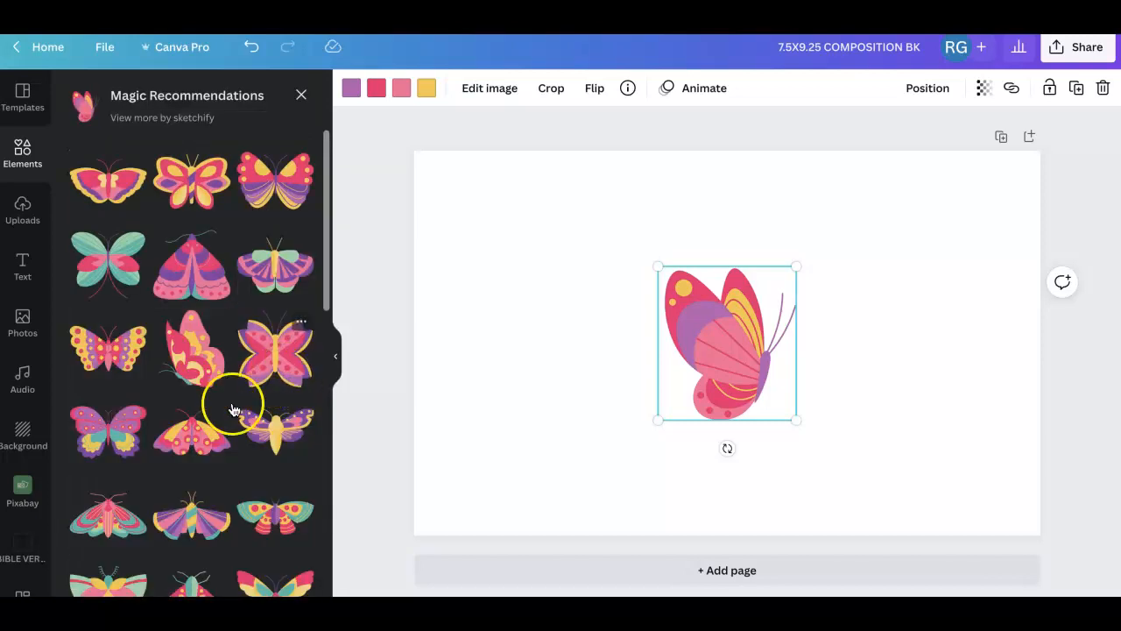
scroll(180, 468, "down", 2)
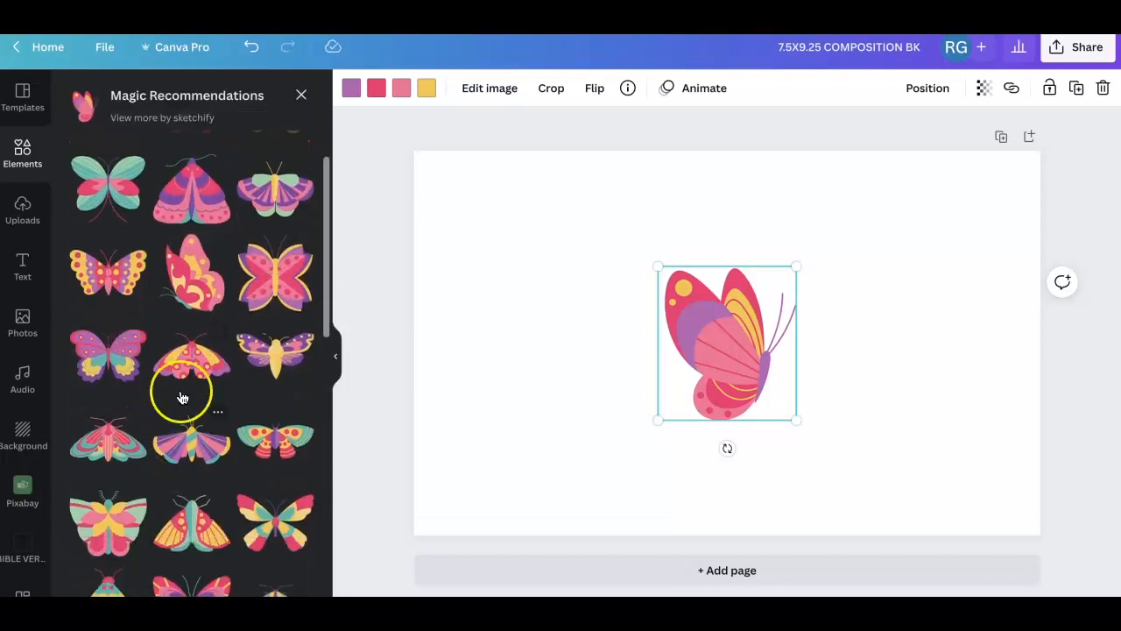
left_click(217, 411)
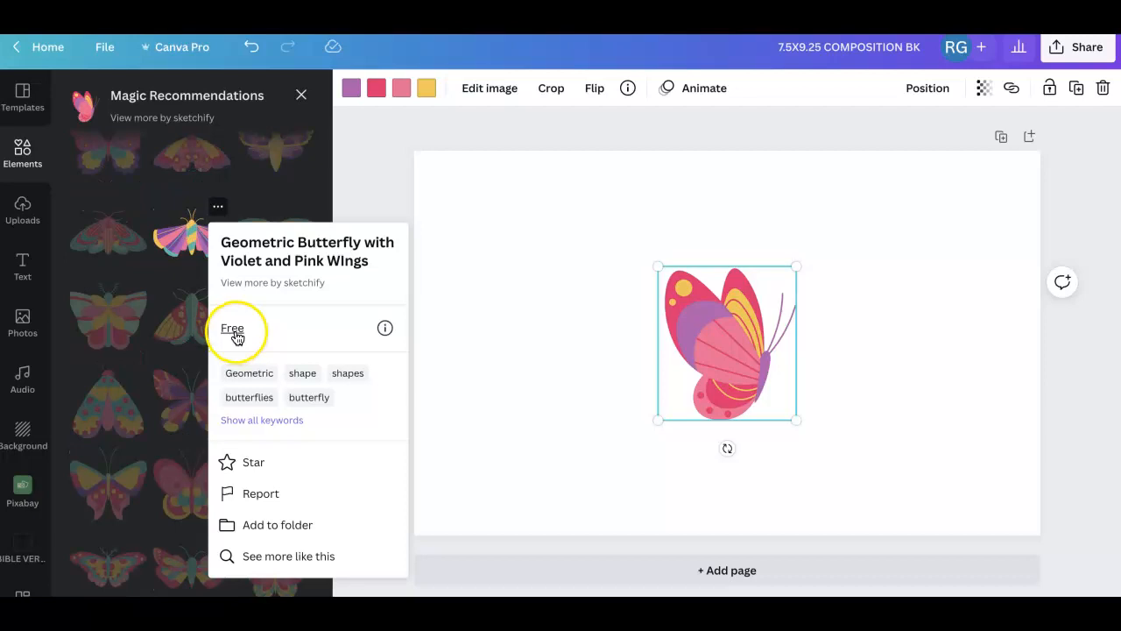
left_click(385, 328)
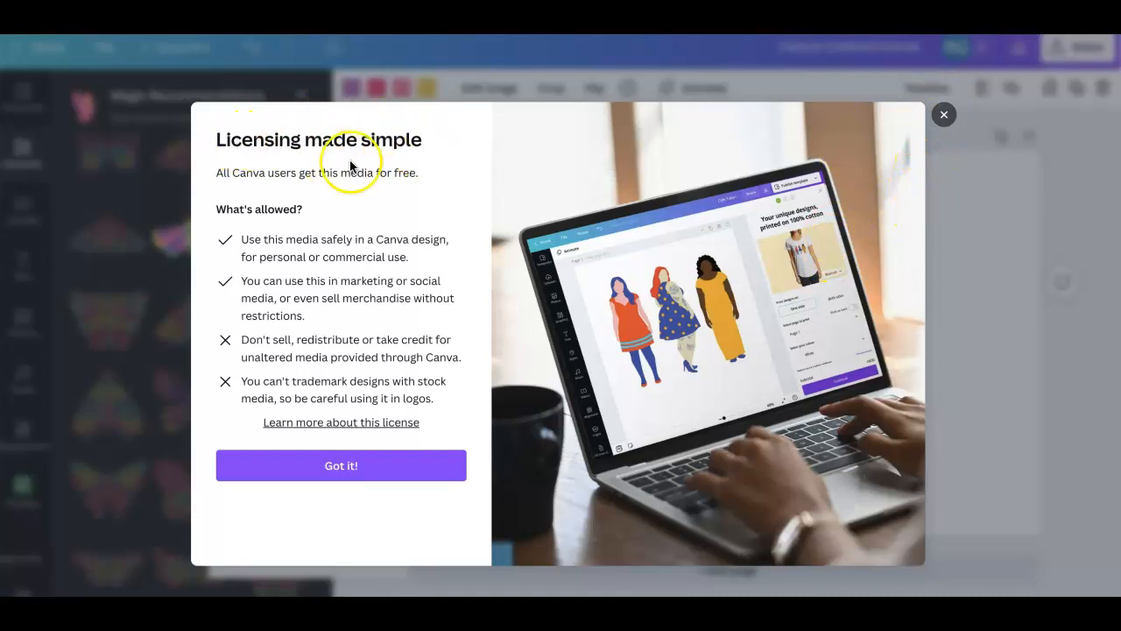
left_click(945, 116)
Place the teal and pink moth graphic beside the small pink butterfly along the cover's upper edge
left_click_drag(614, 173, 587, 197)
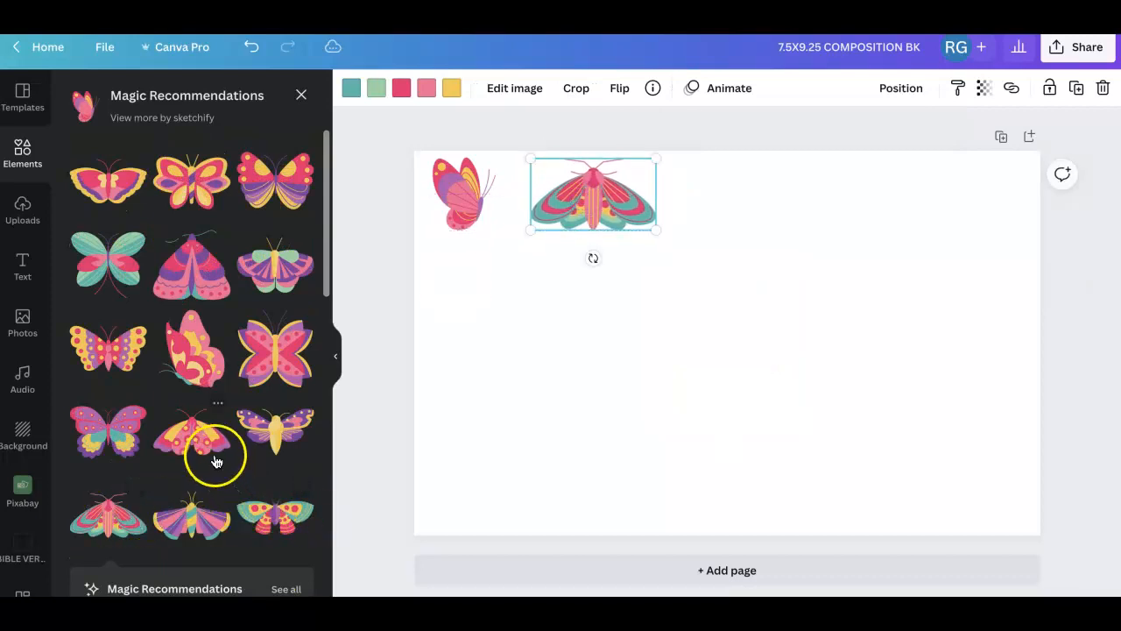
Add the pink and yellow moth graphic, shrink and place it below the upper row, and slightly reduce the teal moth
left_click(191, 436)
left_click_drag(853, 268, 723, 345)
left_click_drag(670, 388, 607, 296)
left_click(591, 197)
left_click_drag(660, 159, 644, 171)
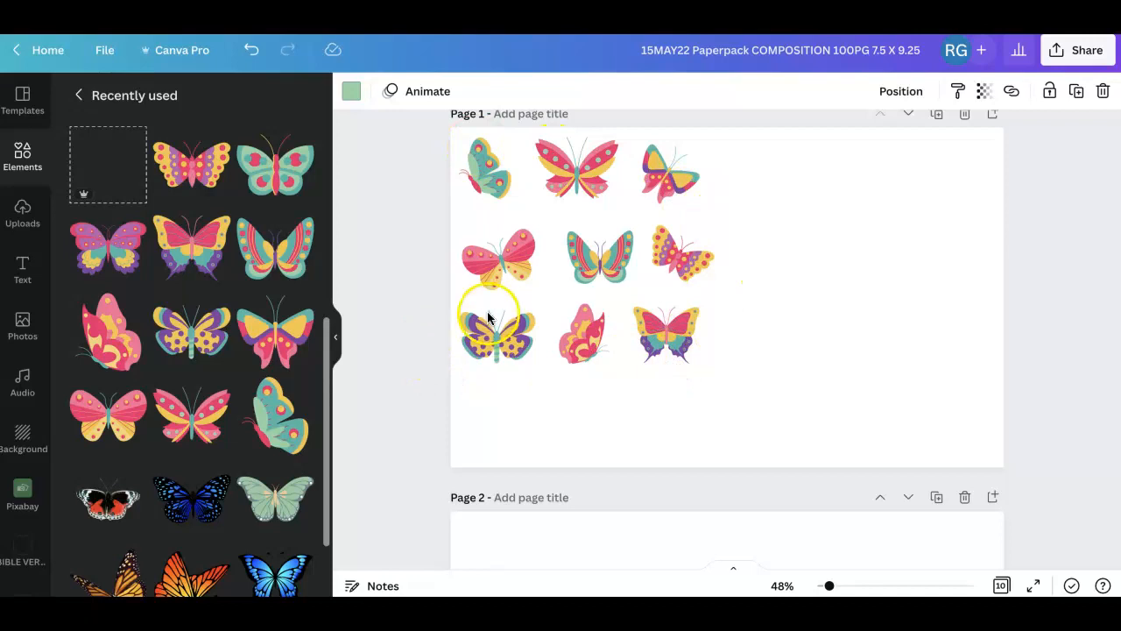
Group the nine butterflies on page 1 and scale the group down toward the page's upper-left corner
left_click(674, 254)
left_click_drag(436, 153, 720, 303)
left_click(847, 91)
left_click_drag(711, 347, 655, 215)
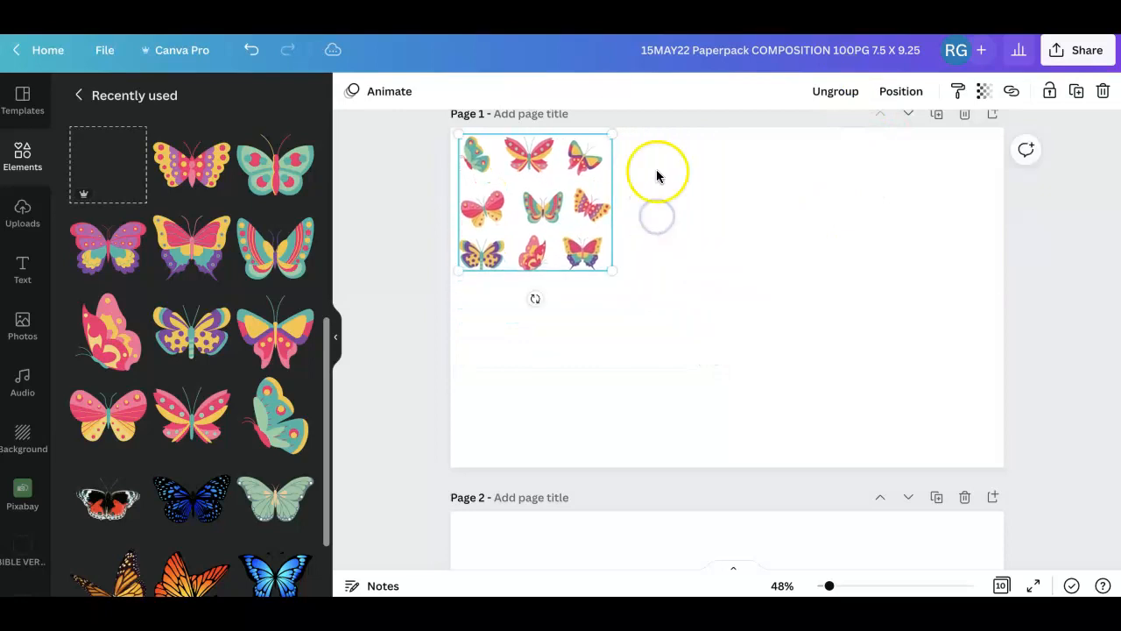
Duplicate the nine-butterfly group twice, line the copies up side by side, and group all three into one strip
left_click(1077, 95)
left_click(1079, 96)
left_click_drag(550, 218, 706, 218)
left_click_drag(578, 239, 892, 223)
key("ctrl+a")
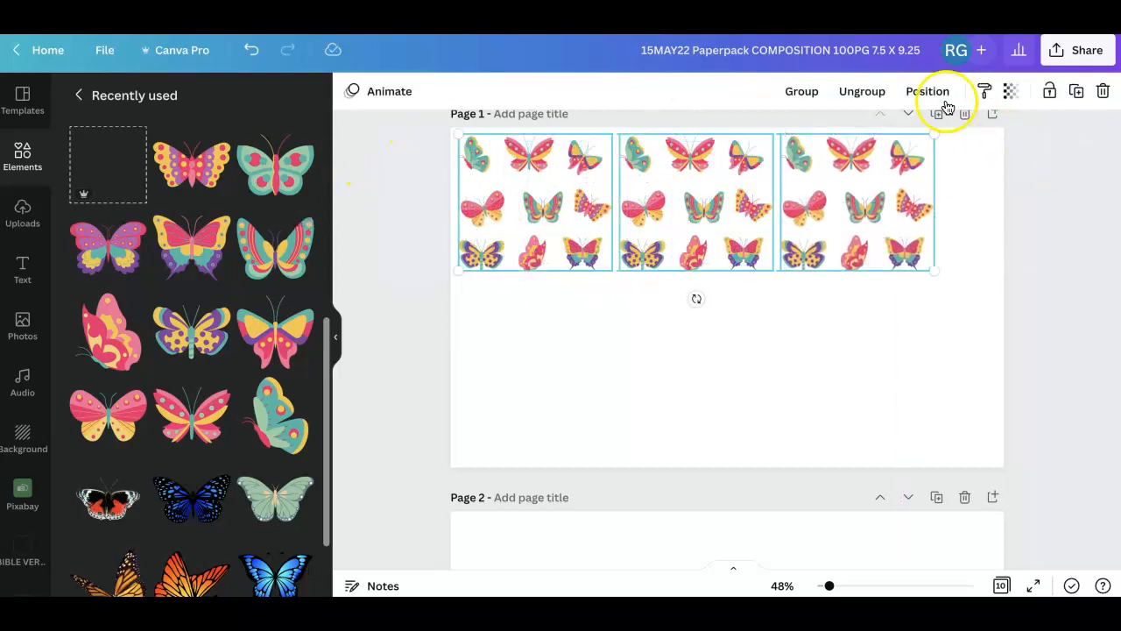
left_click(802, 92)
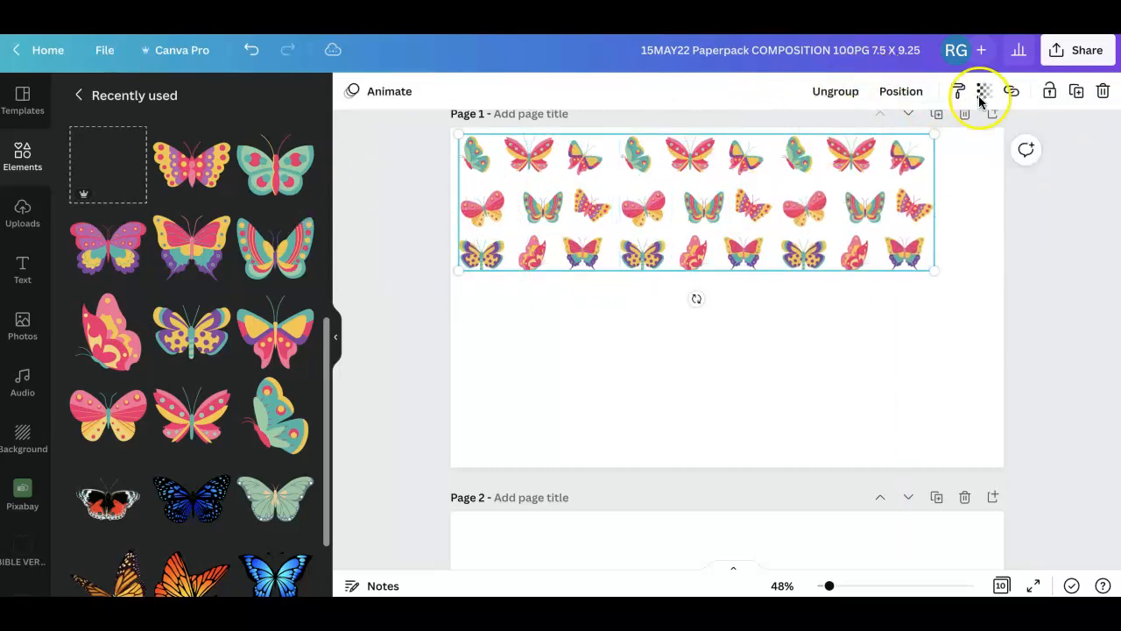
Duplicate the butterfly strip twice, placing one copy staggered beneath the original and another across the lower part of page 1
left_click(1079, 94)
left_click_drag(868, 343, 867, 344)
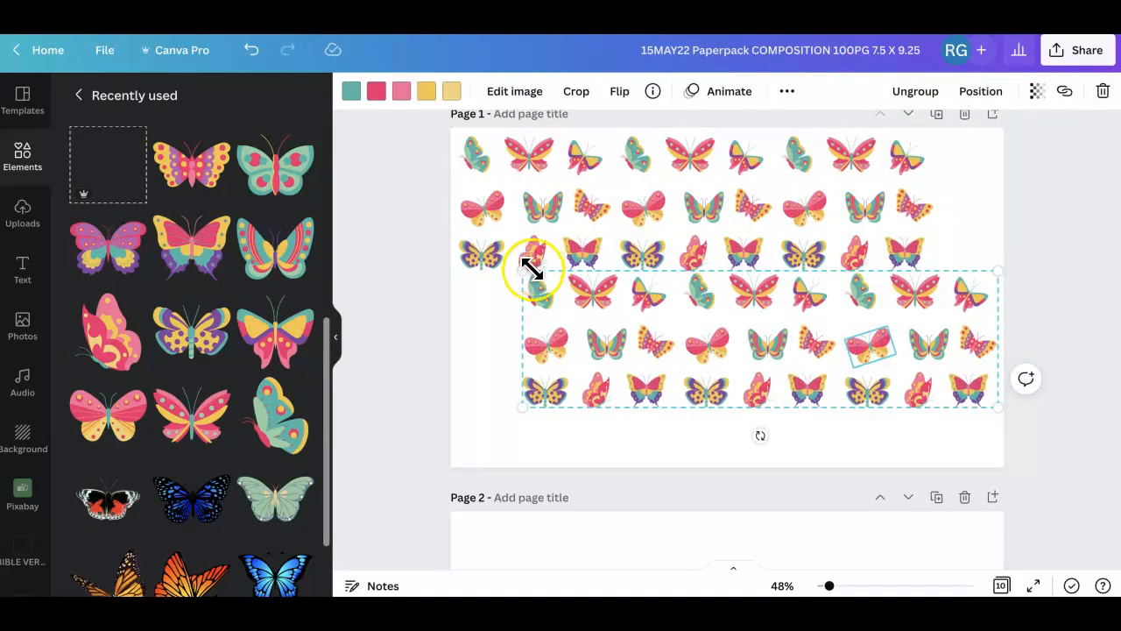
left_click_drag(806, 331, 804, 334)
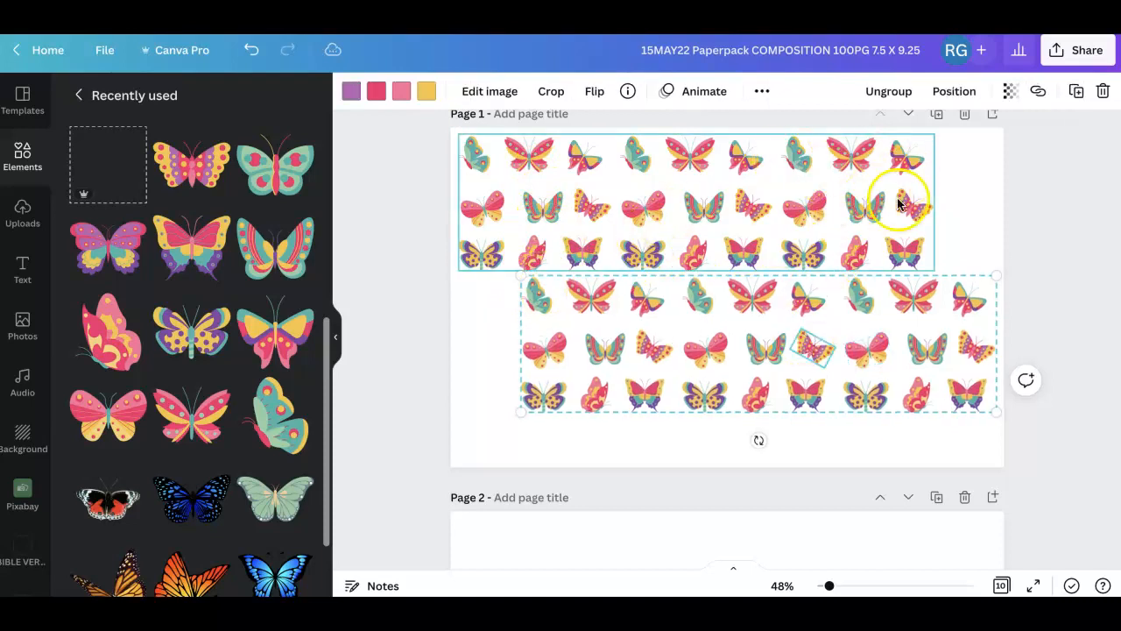
left_click(1076, 93)
left_click_drag(706, 452, 570, 450)
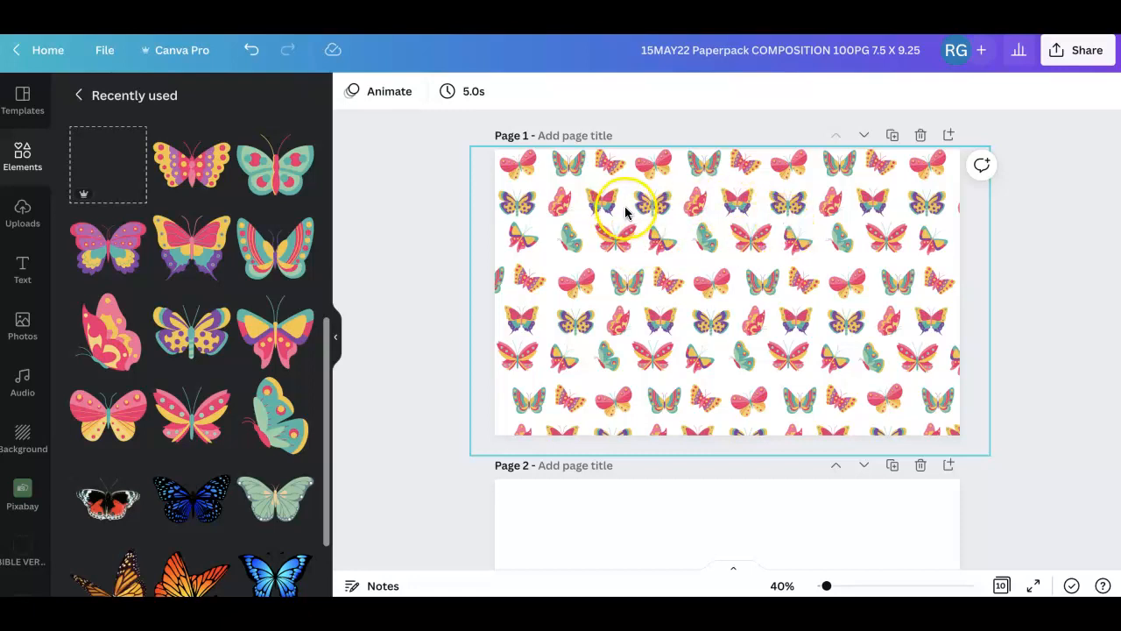
Shift the butterfly pattern down to expose page 1's background, set that background to black, and realign the pattern over the cover
left_click_drag(715, 221, 713, 252)
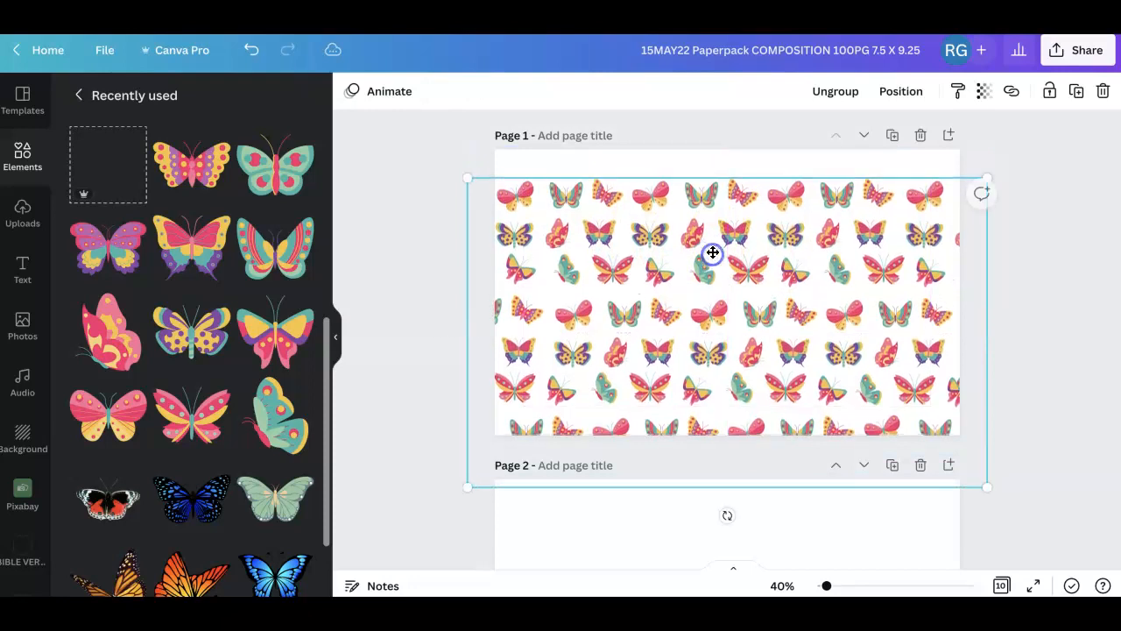
left_click(559, 159)
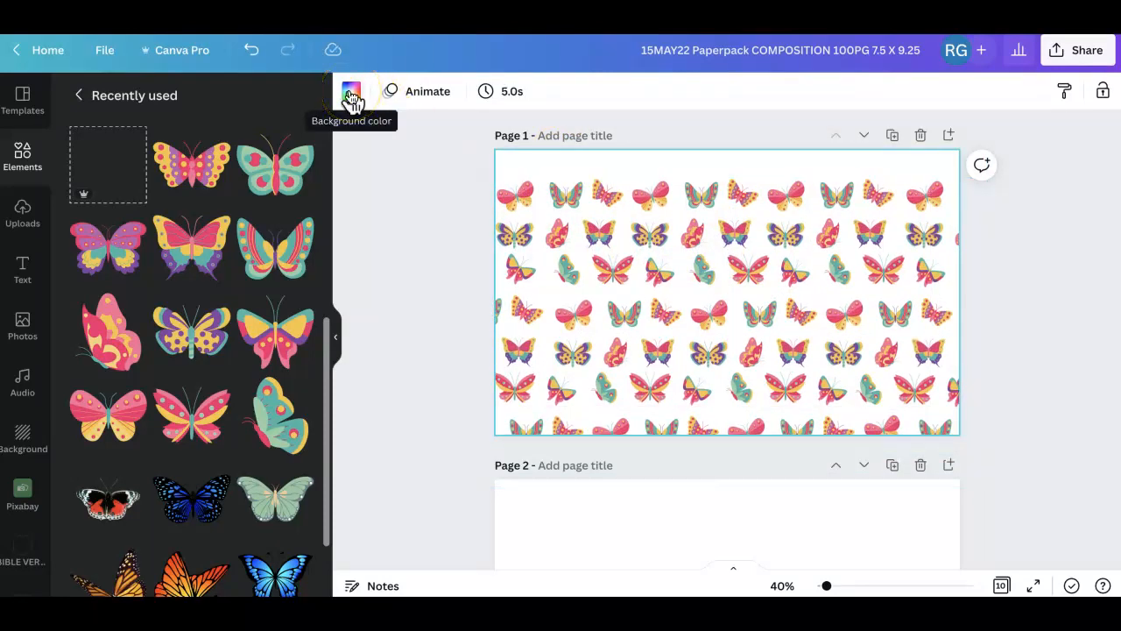
left_click(350, 93)
left_click(128, 172)
left_click(650, 337)
left_click_drag(707, 328, 719, 311)
left_click(484, 174)
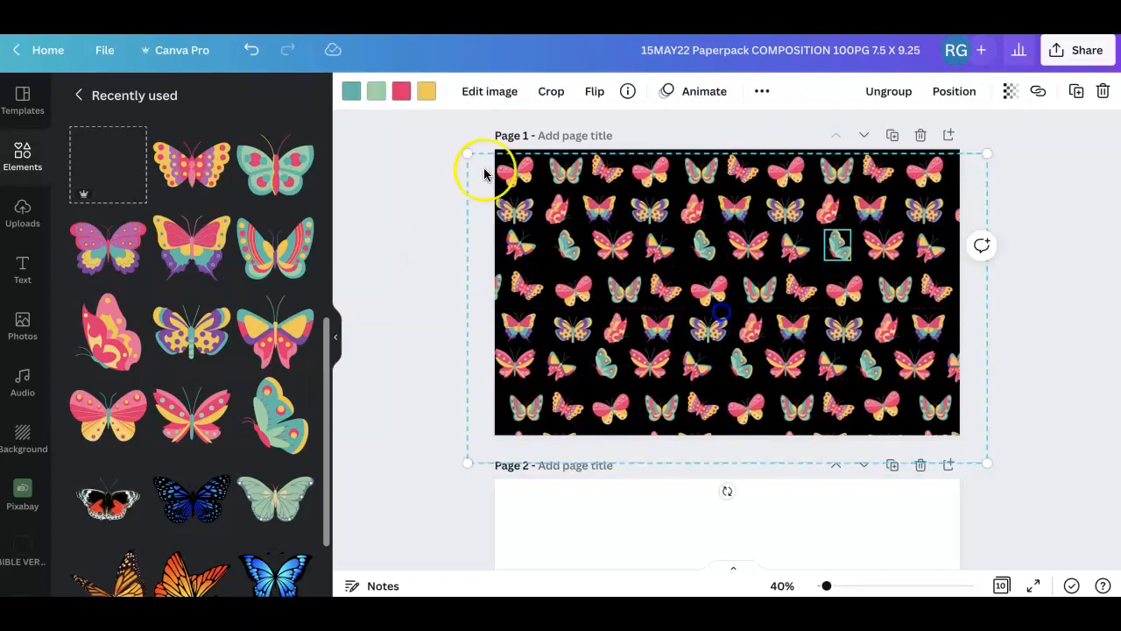
left_click(410, 272)
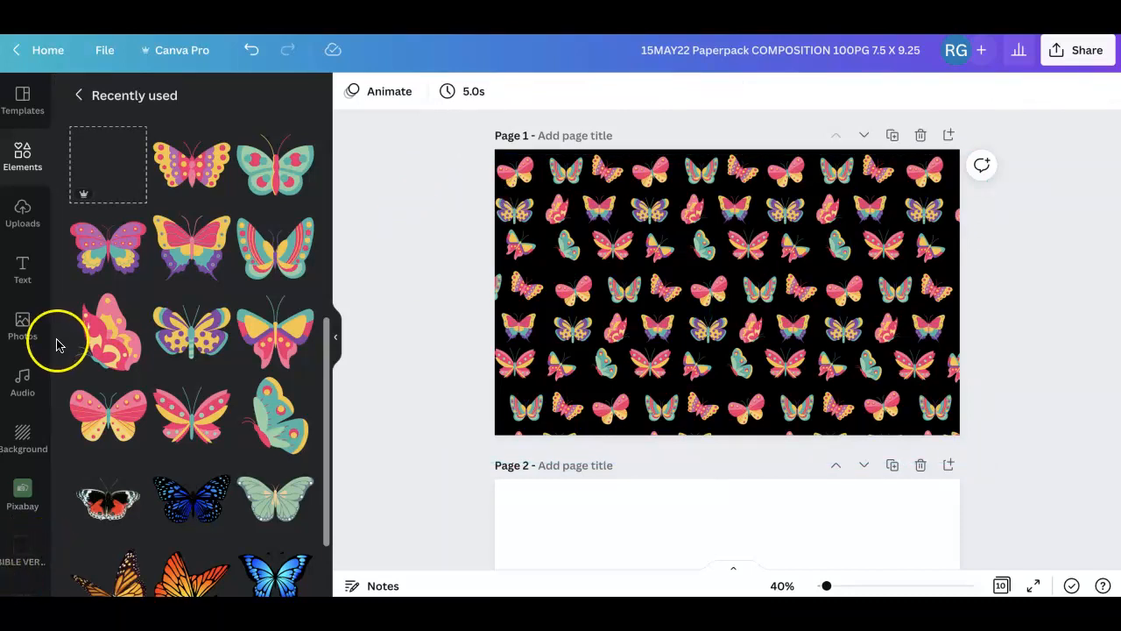
Add the composition notebook label template from the INTERIORS & TEMPLATES folder and enlarge it to fill page 1
left_click_drag(50, 345, 48, 501)
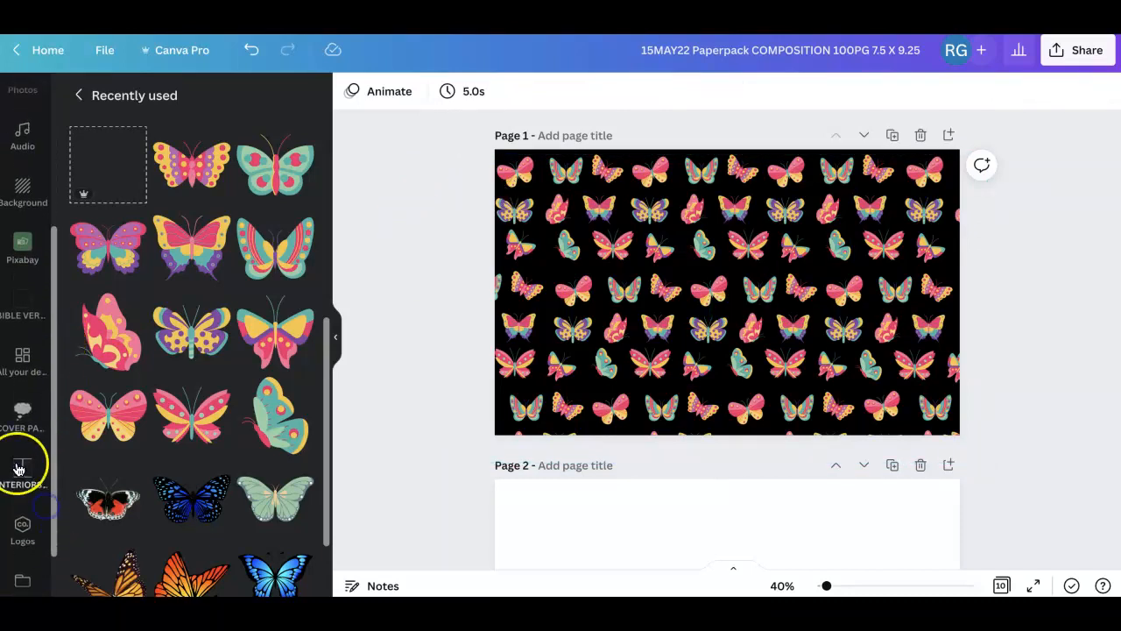
left_click(20, 468)
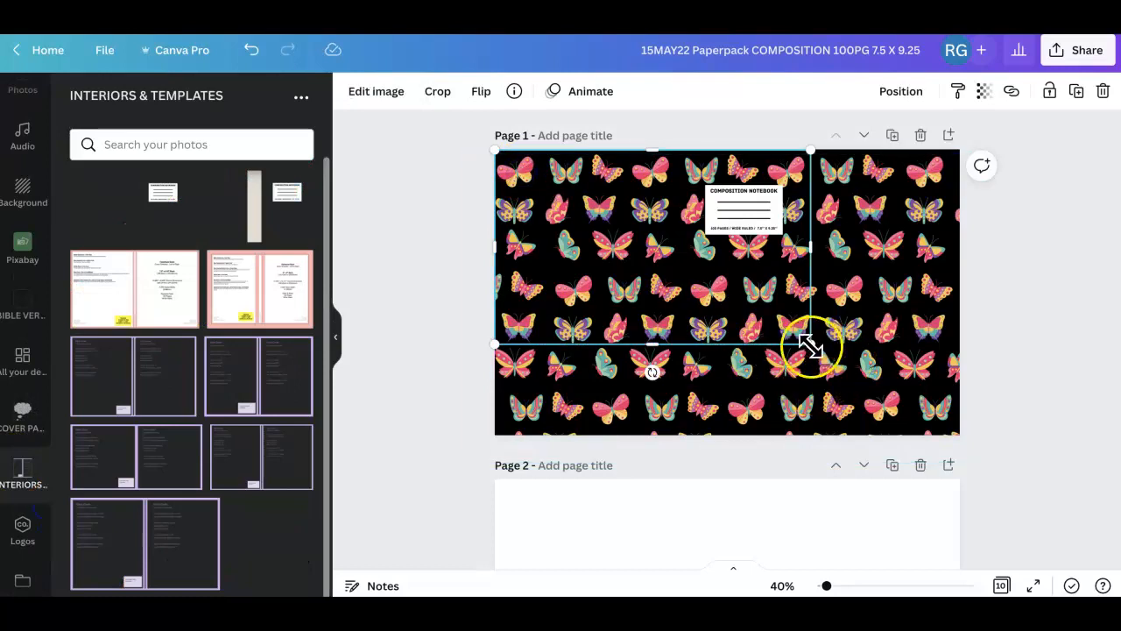
left_click_drag(810, 346, 961, 428)
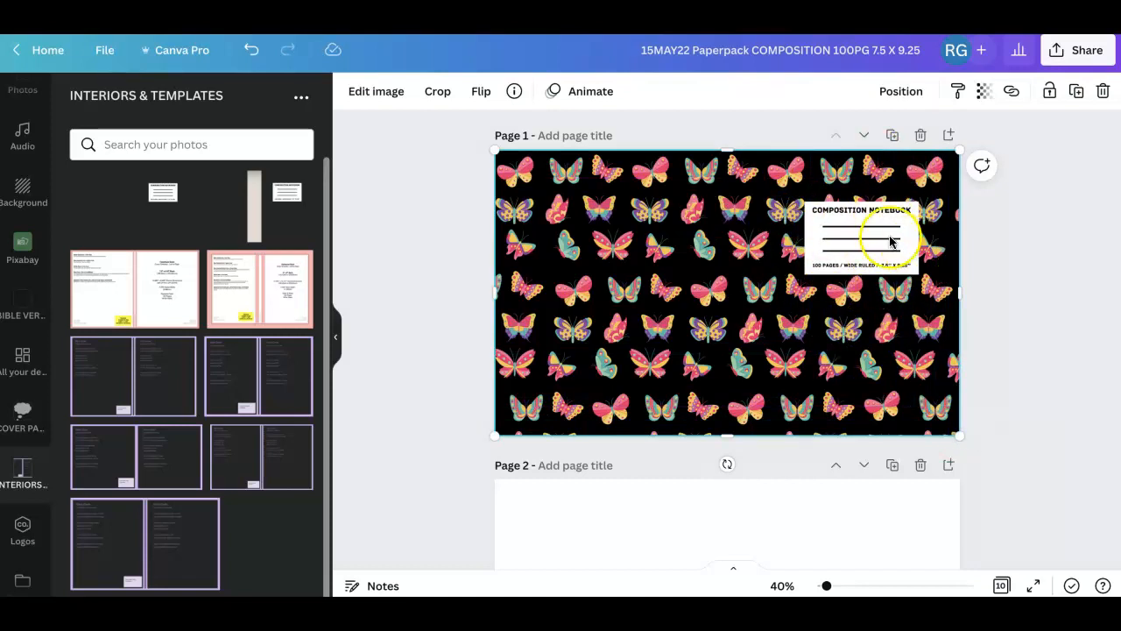
left_click_drag(826, 587, 830, 587)
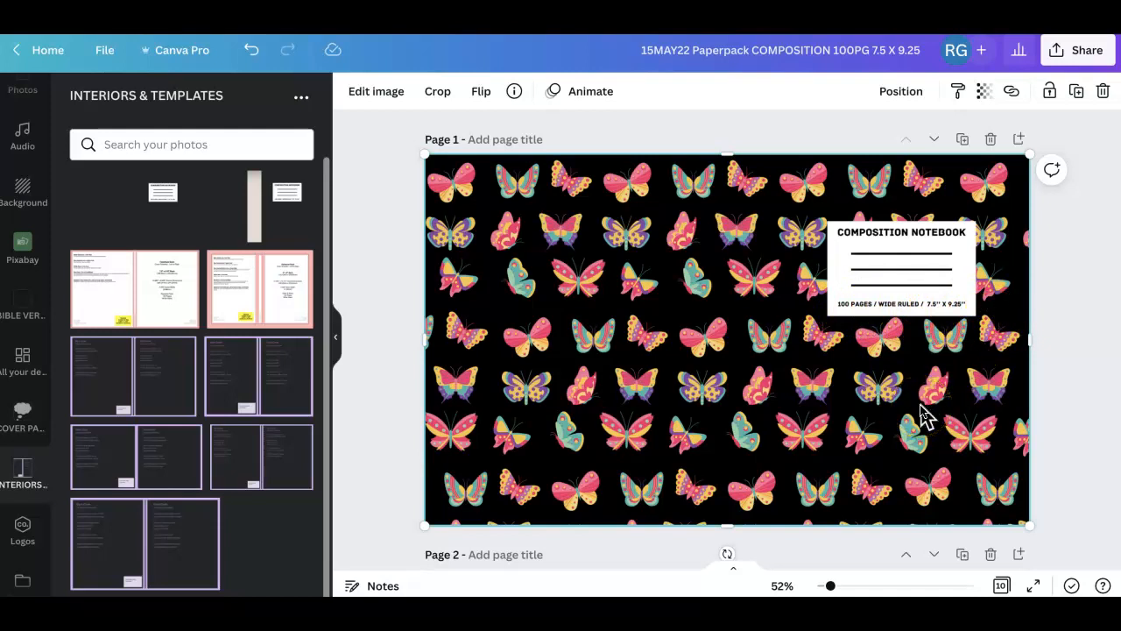
scroll(575, 371, "down", 1)
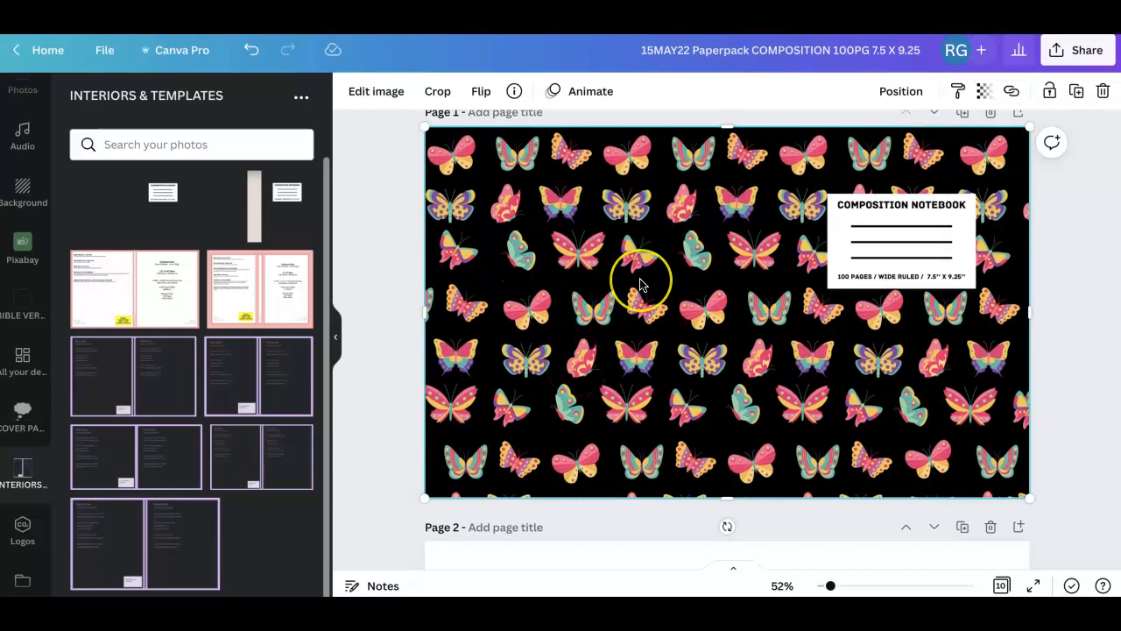
Switch to Amazon, examine the covers, spines, product details and ratings of listed composition notebooks, and return to Canva
scroll(640, 287, "up", 1)
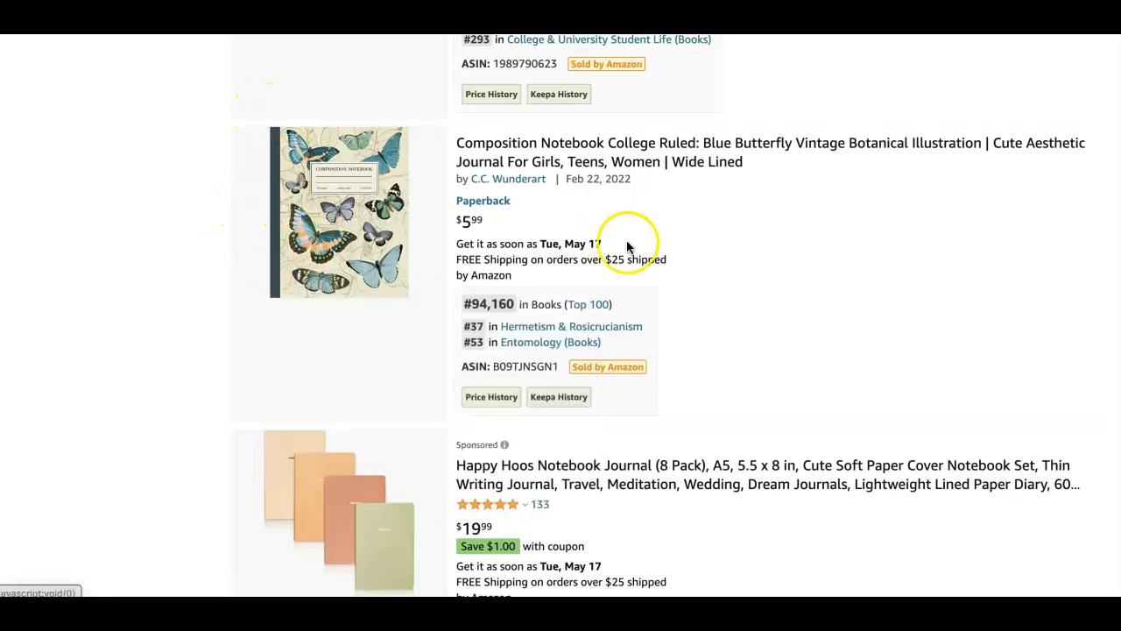
scroll(675, 239, "up", 7)
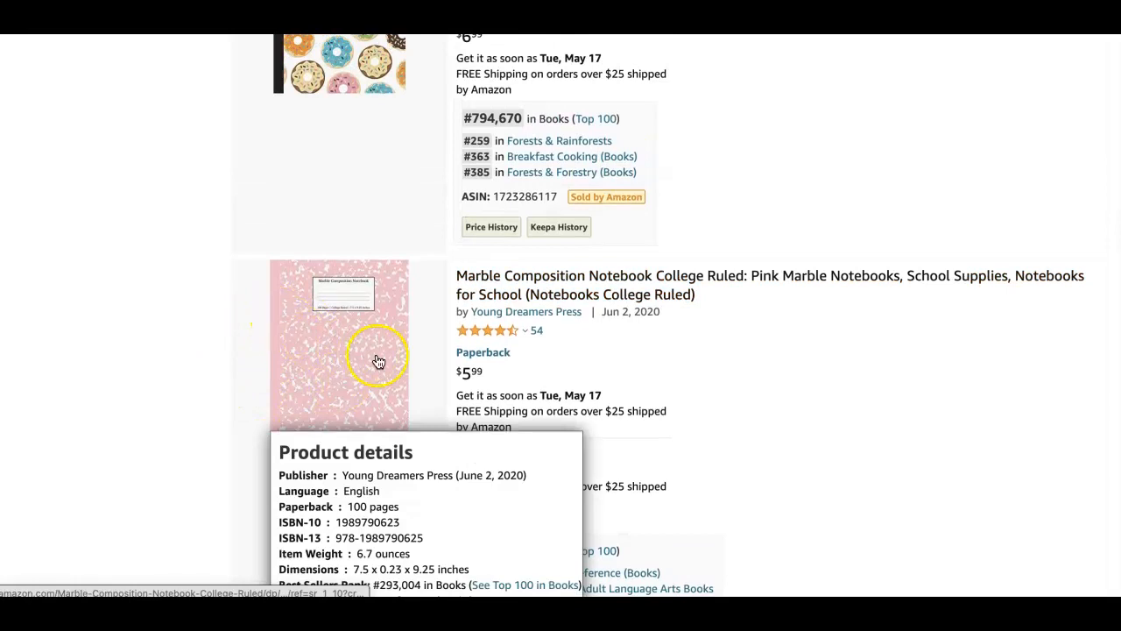
mouse_move(543, 340)
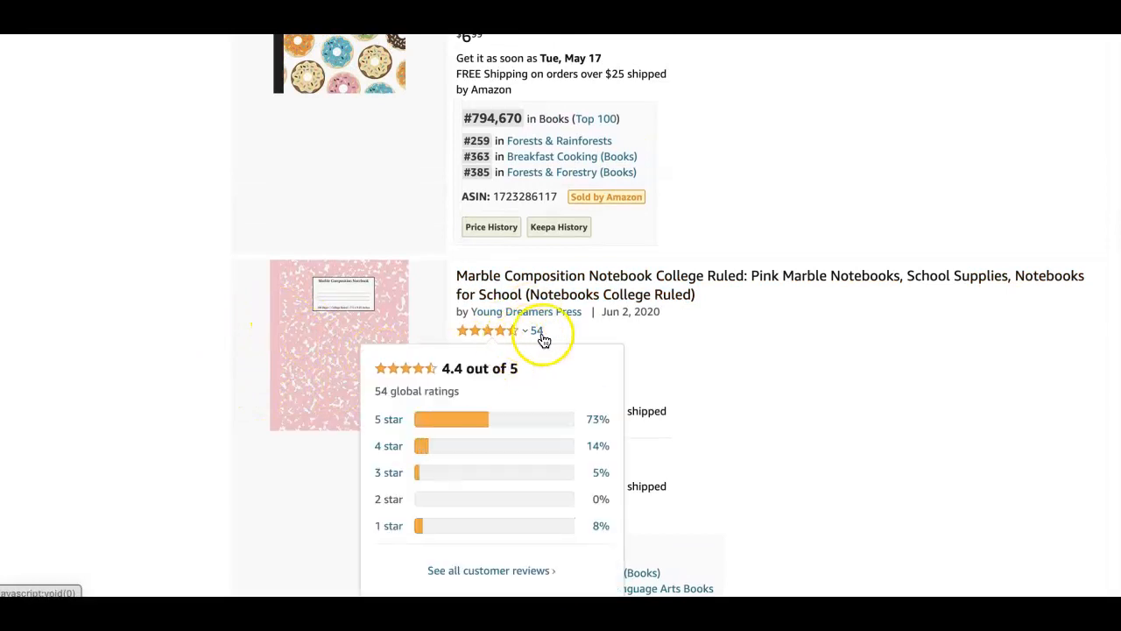
scroll(615, 214, "up", 1)
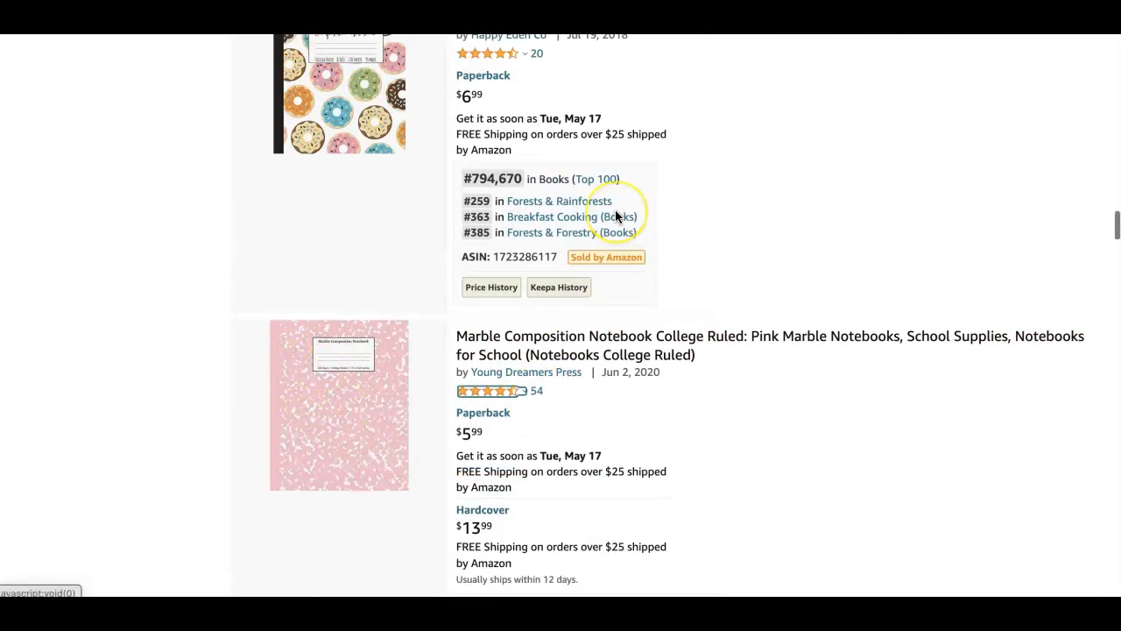
scroll(615, 215, "up", 7)
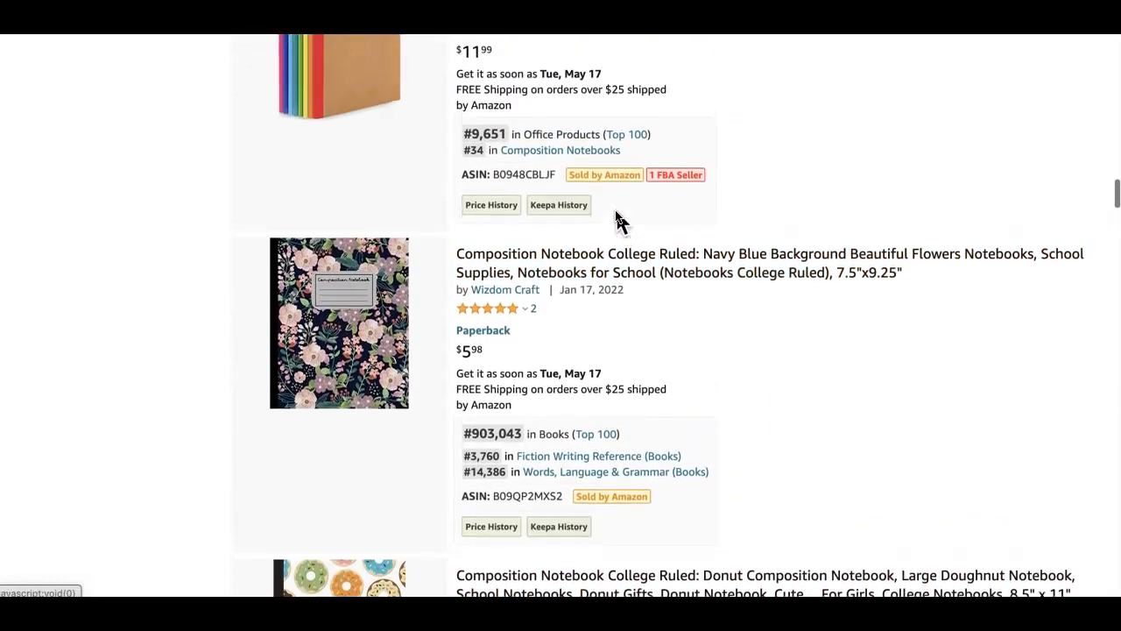
scroll(271, 272, "down", 3)
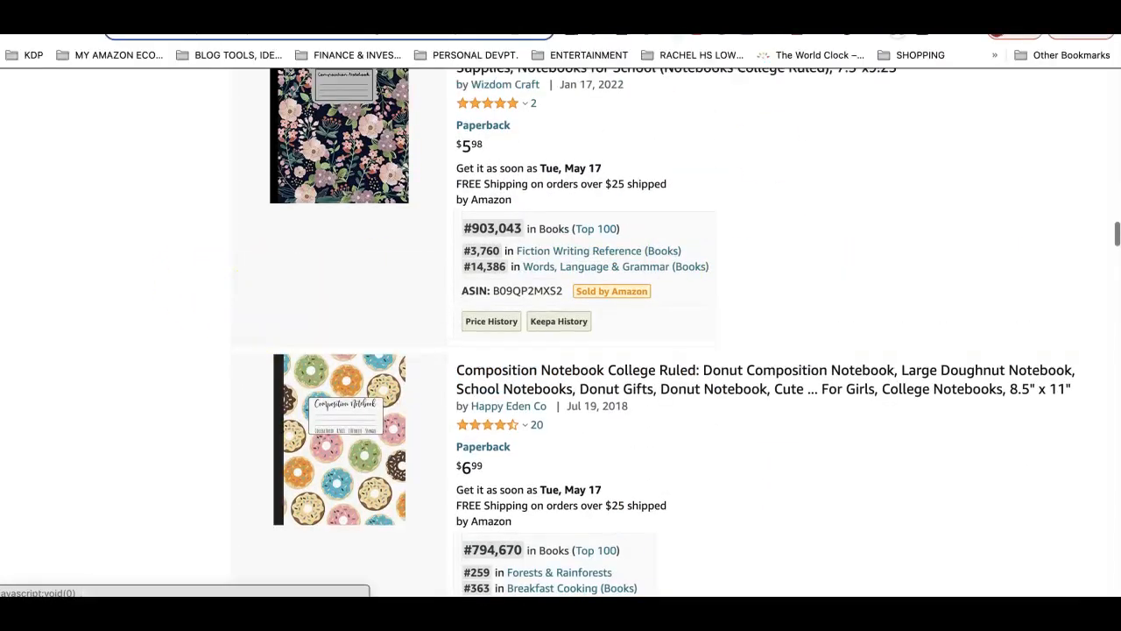
left_click(963, 35)
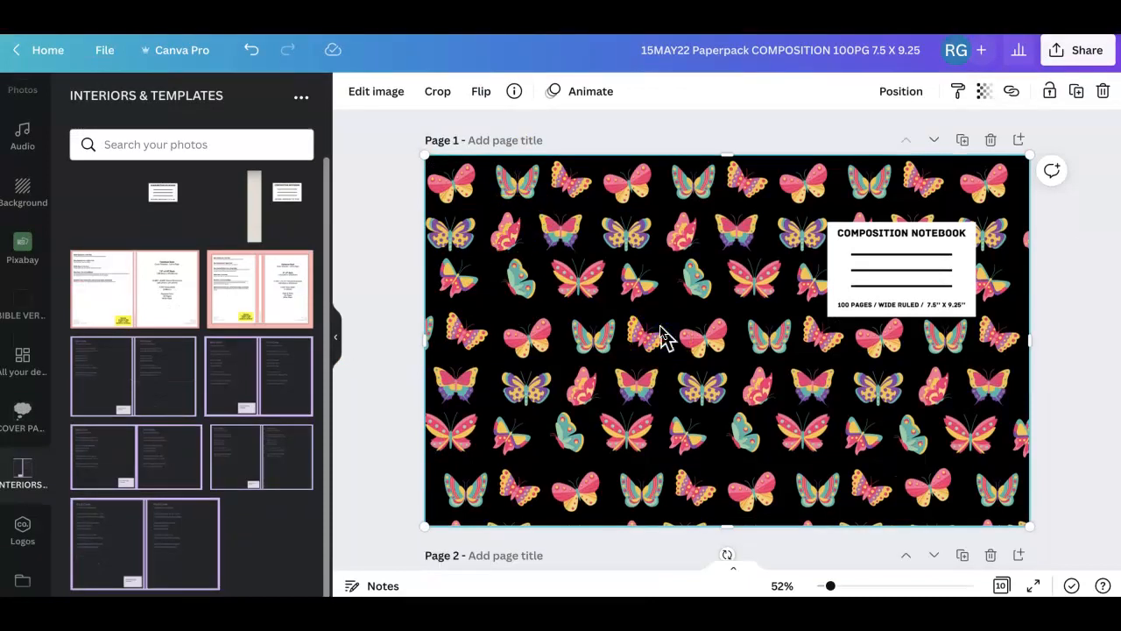
Add a rectangle to the cover, stretch it to full page height, narrow it to a spine strip and centre it horizontally
key("r")
left_click_drag(726, 281, 723, 145)
left_click_drag(726, 395, 743, 522)
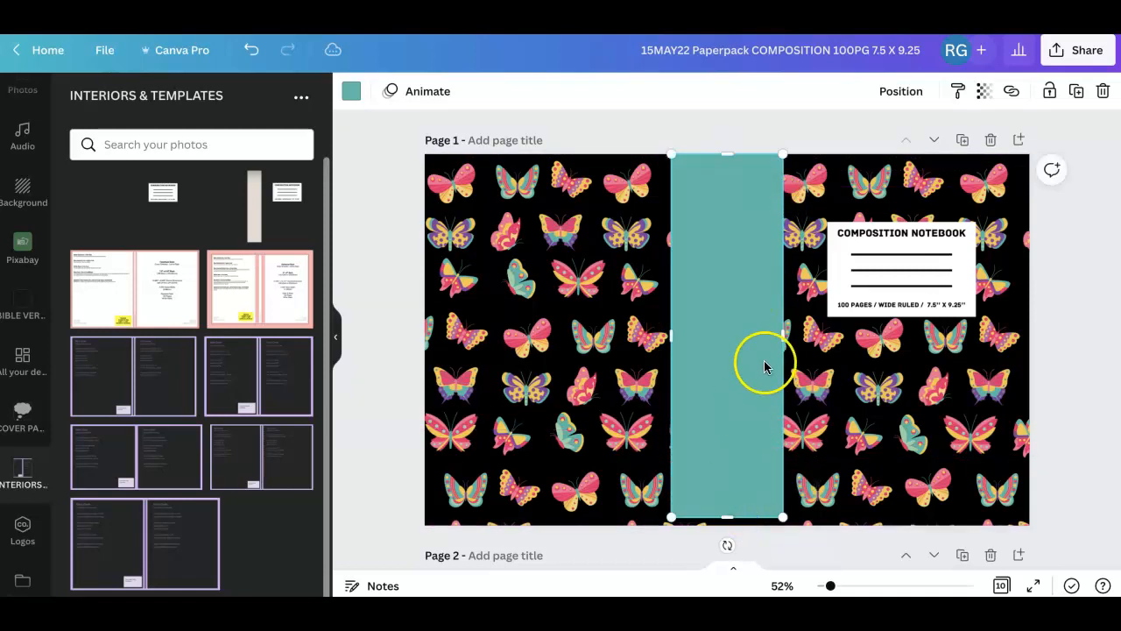
left_click_drag(726, 516, 728, 523)
left_click_drag(785, 343, 774, 338)
left_click_drag(668, 338, 688, 337)
left_click(905, 96)
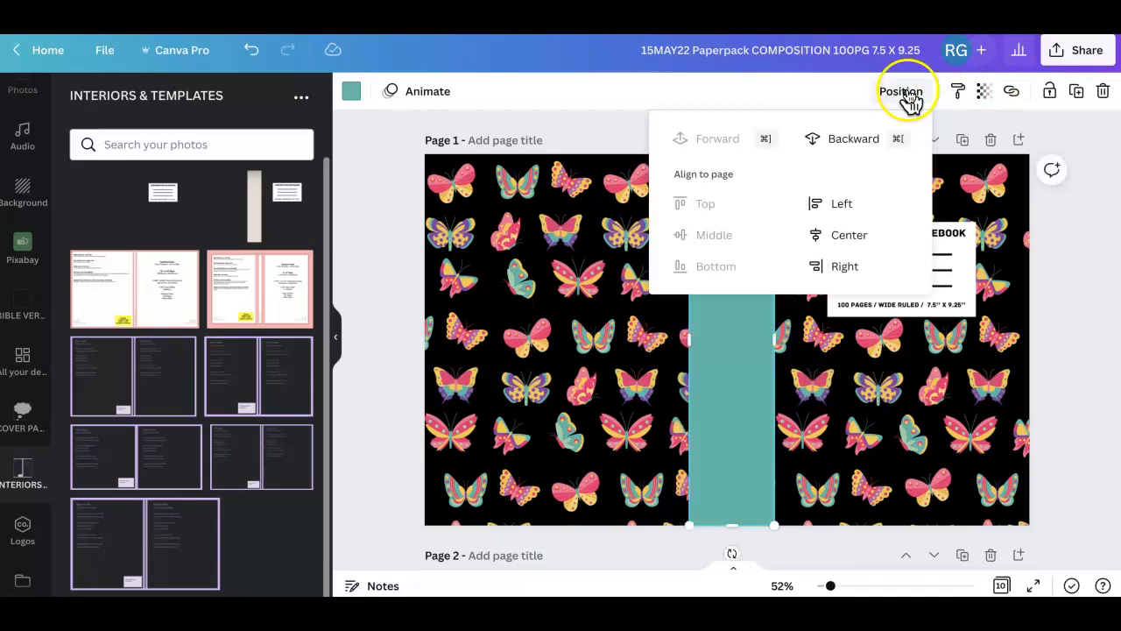
left_click(848, 237)
Recolour the spine strip light green to match the butterflies and align its upper end with the page edge
left_click(351, 91)
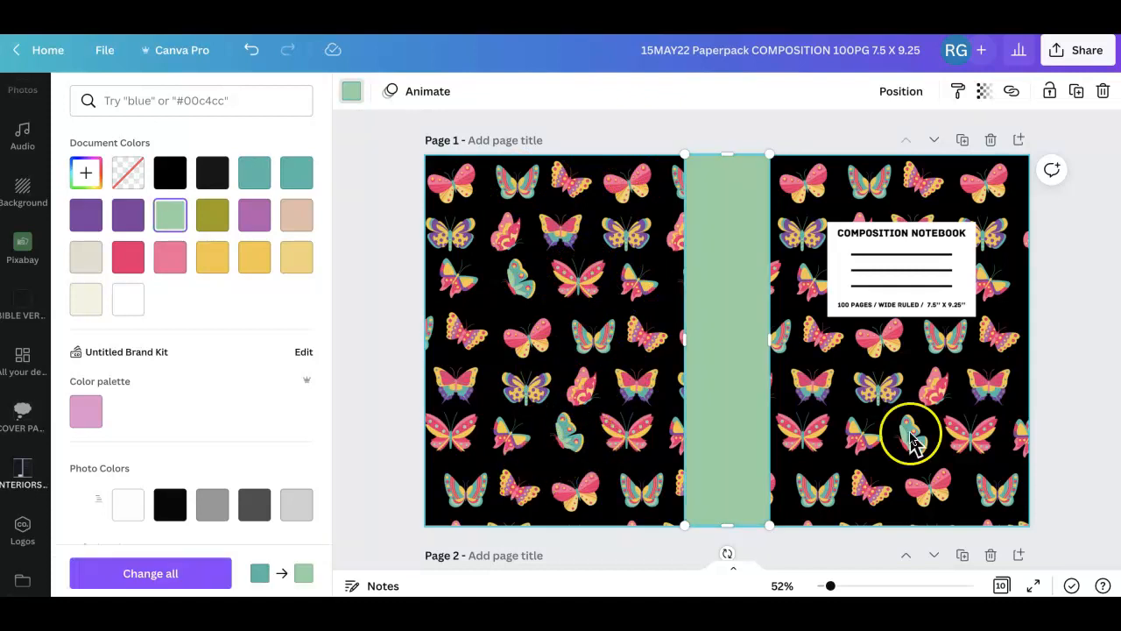
scroll(910, 436, "down", 2)
scroll(910, 437, "up", 2)
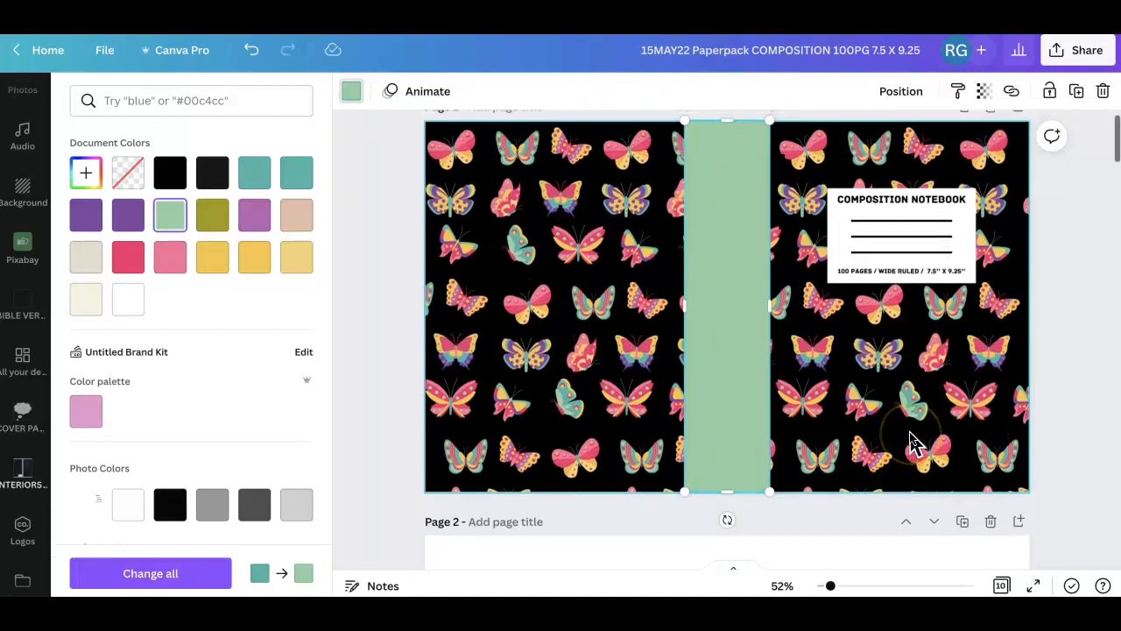
scroll(911, 443, "down", 1)
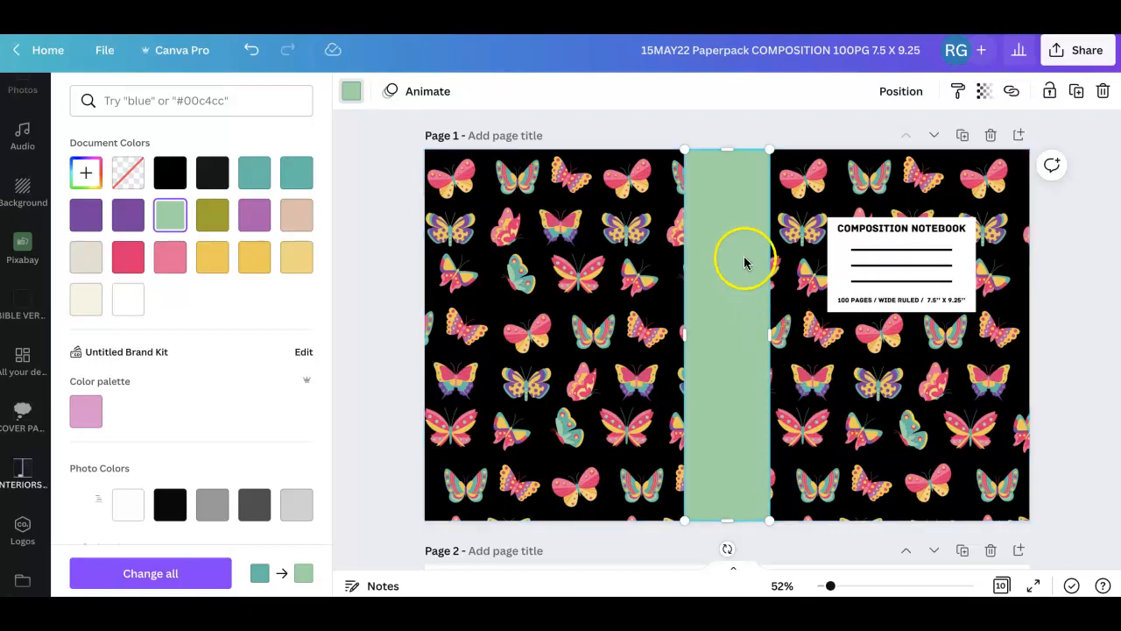
left_click_drag(727, 151, 728, 152)
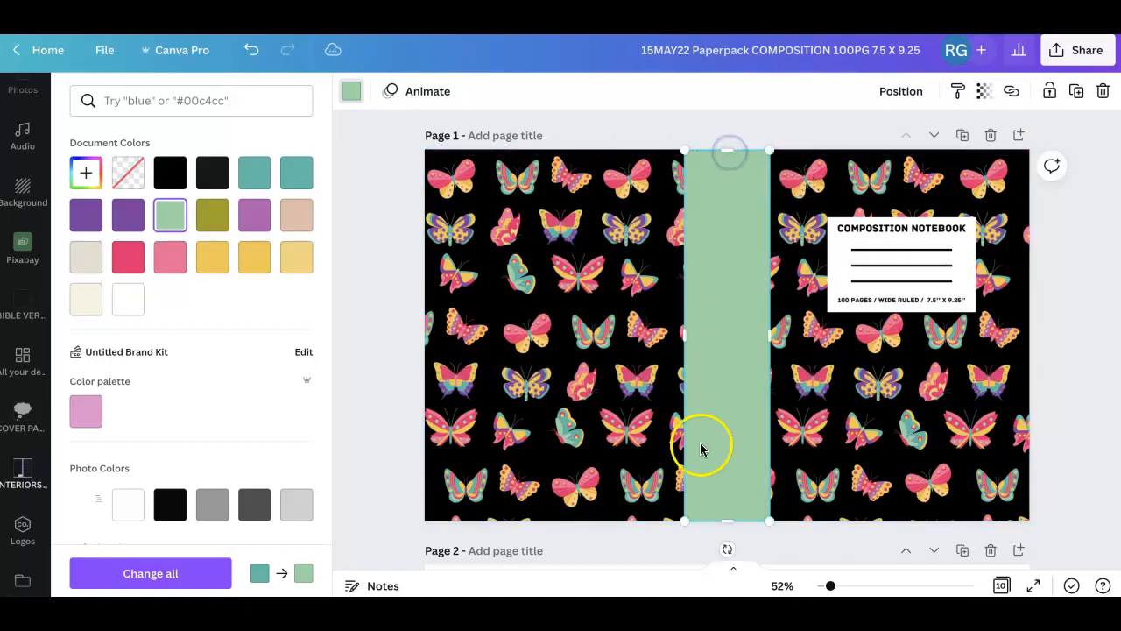
scroll(1036, 485, "up", 1)
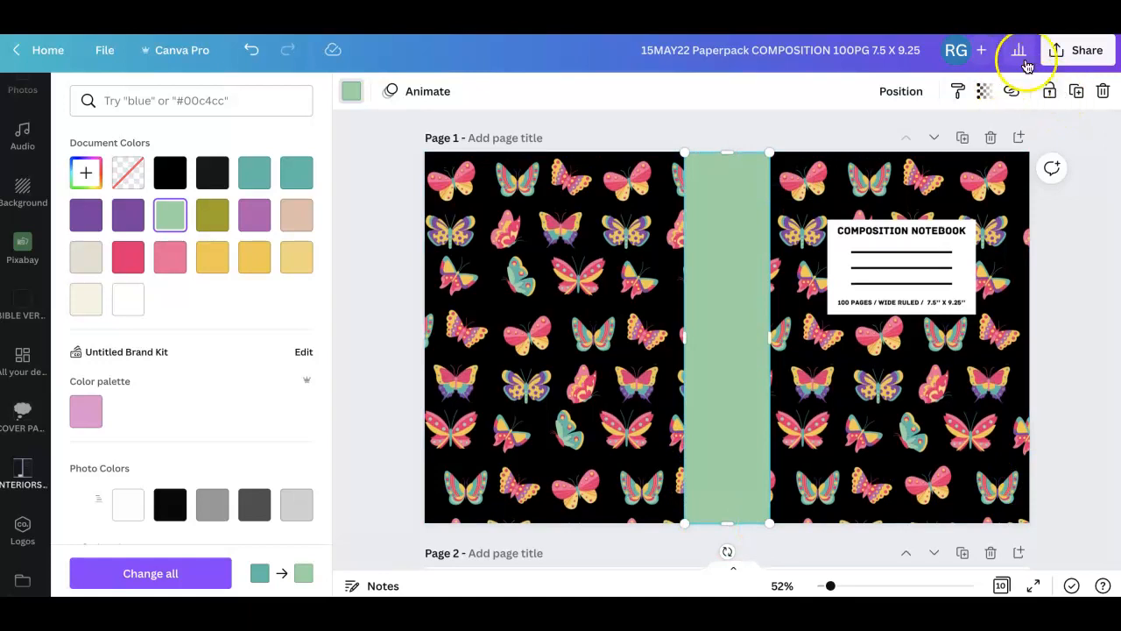
Open the cover's download settings and set the file type to PDF Print
left_click(1086, 50)
left_click(964, 426)
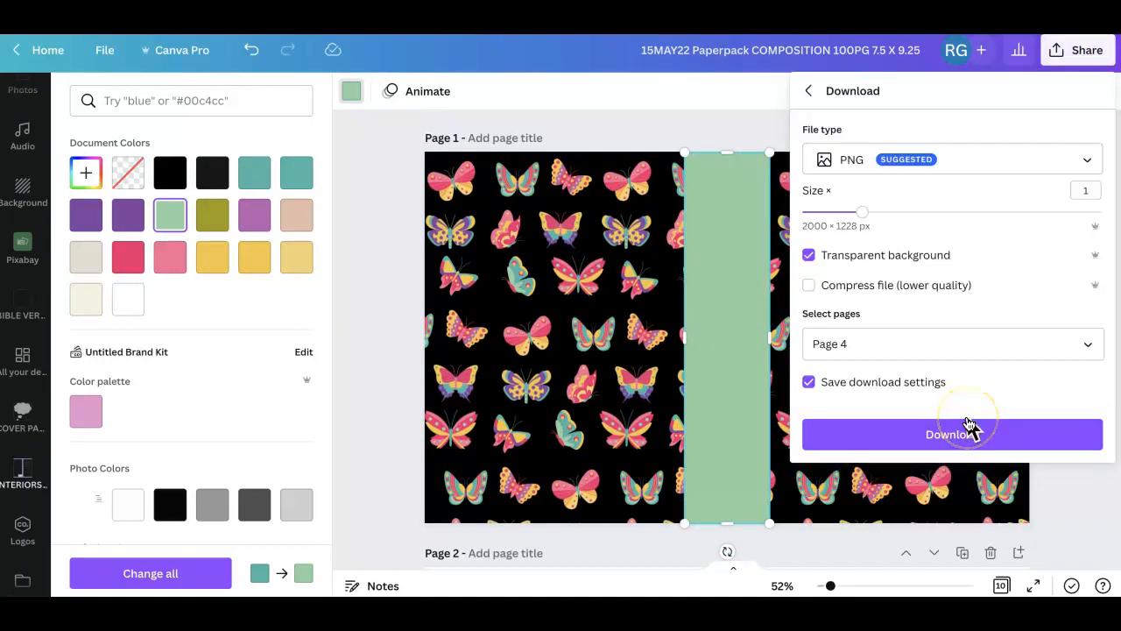
left_click(1090, 157)
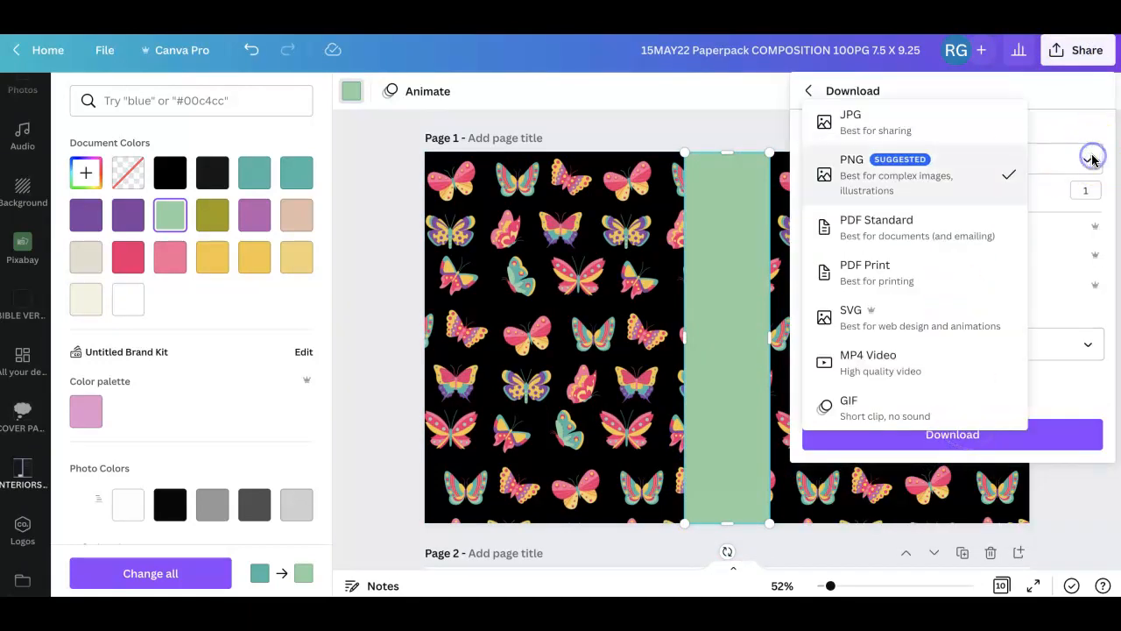
left_click(921, 278)
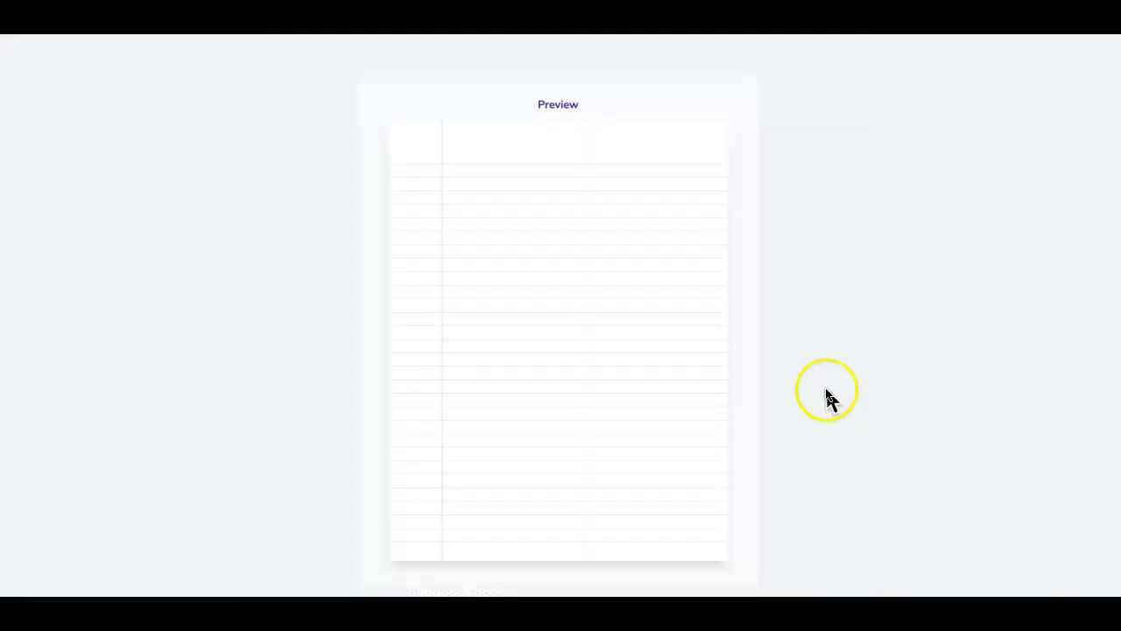
Look over the lined interior preview, and open the Interior Wizard page on the Book Bolt site
scroll(826, 393, "up", 1)
scroll(826, 394, "down", 2)
scroll(826, 393, "down", 2)
scroll(826, 393, "up", 3)
scroll(826, 393, "up", 2)
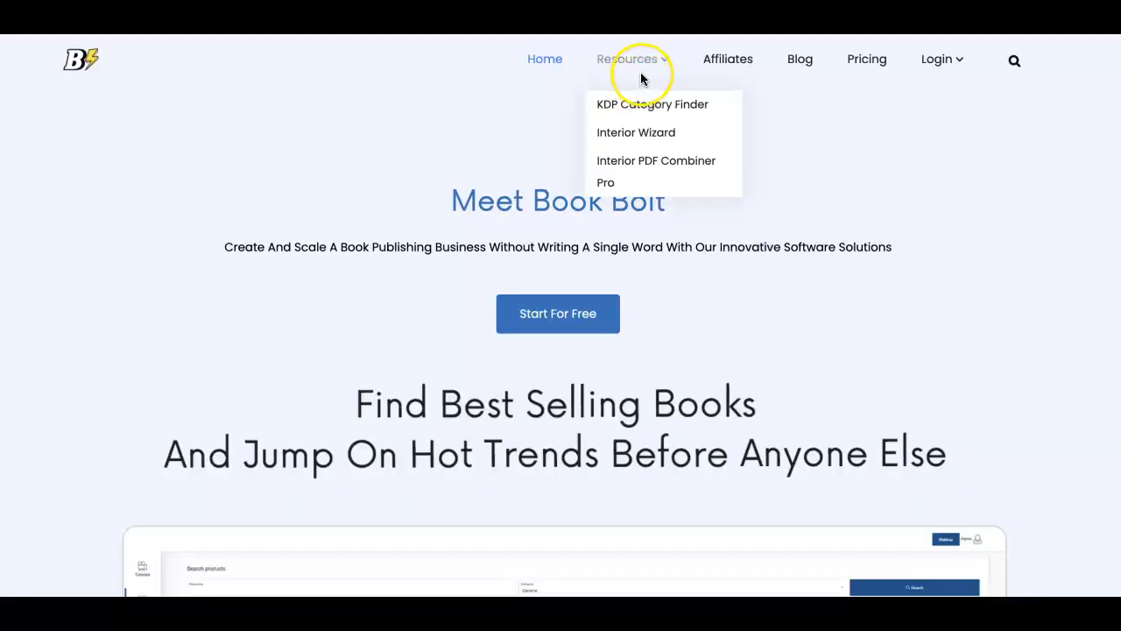
left_click(637, 135)
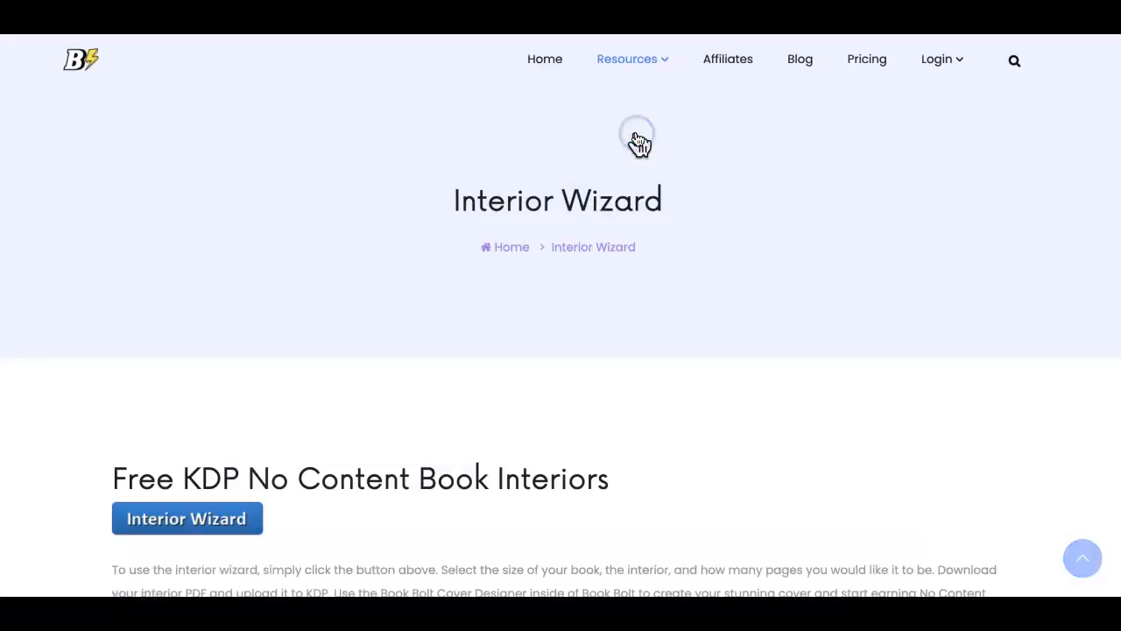
Launch Book Bolt's Interior Wizard, browse the available interiors and choose the college-ruled one
left_click(183, 524)
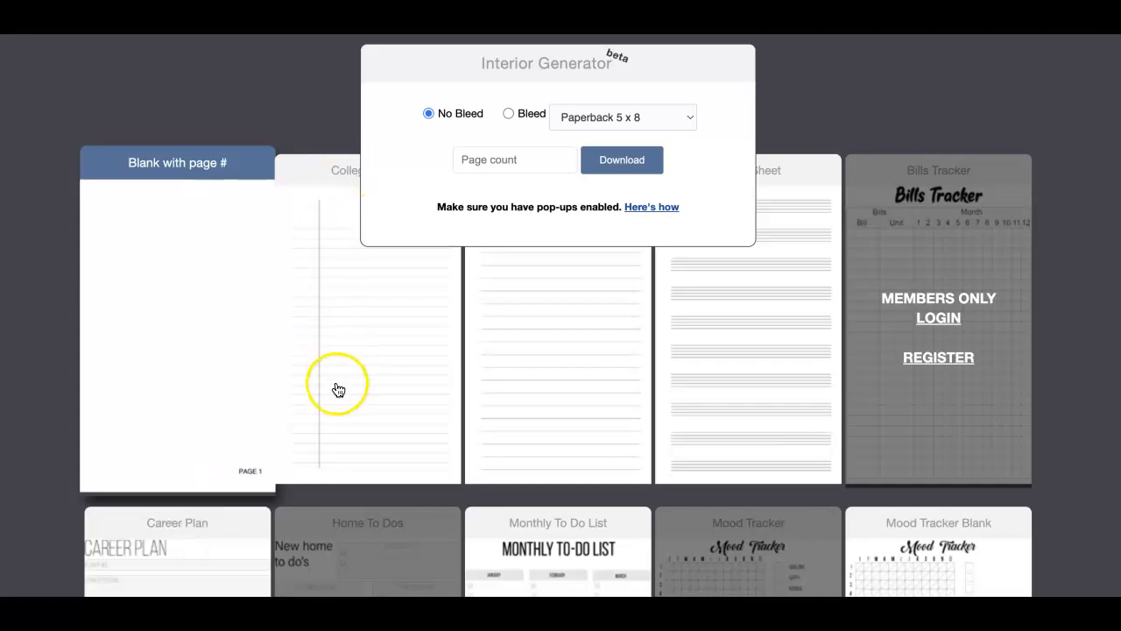
scroll(324, 300, "down", 10)
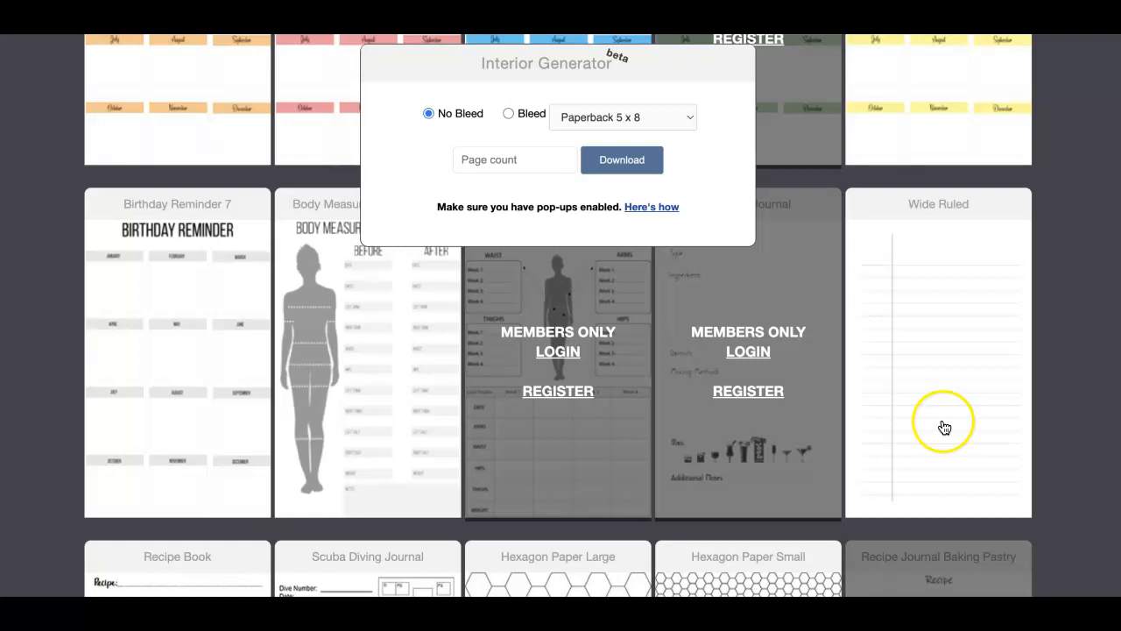
scroll(943, 427, "up", 10)
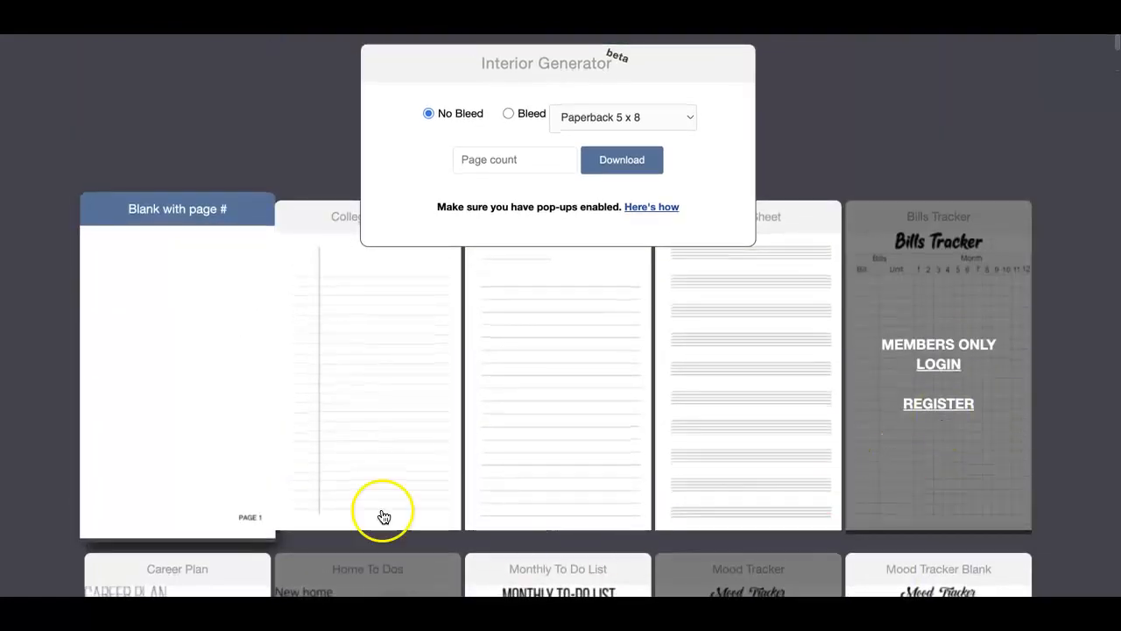
left_click(365, 434)
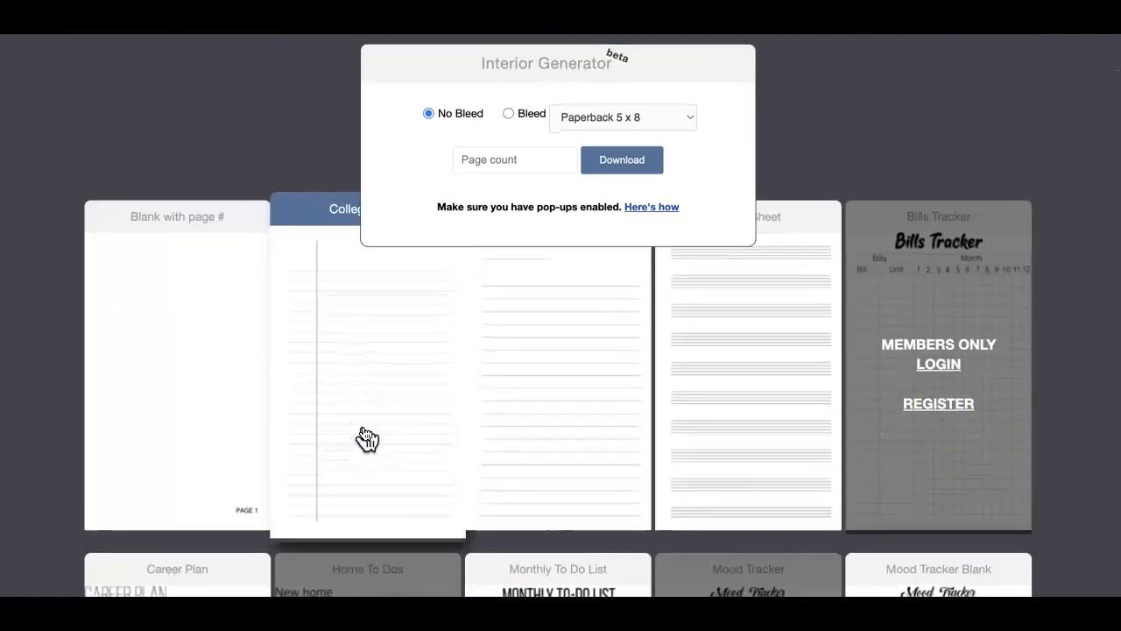
Configure the interior with bleed, Paperback 7.5 x 9.25 trim size and 100 pages, and download it
left_click(359, 51)
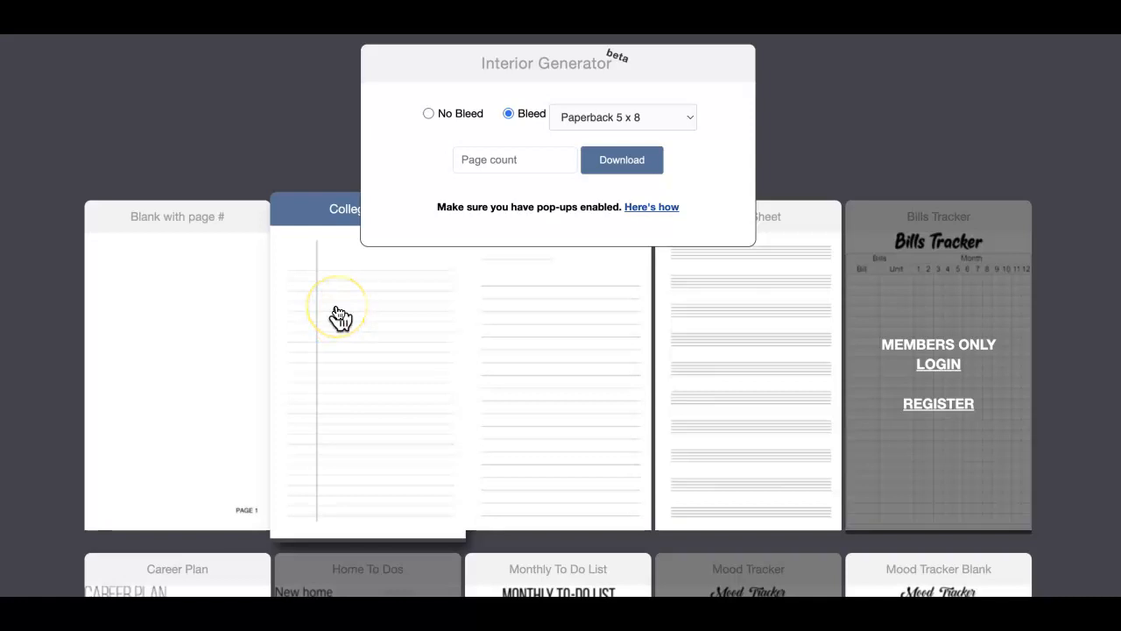
left_click(677, 118)
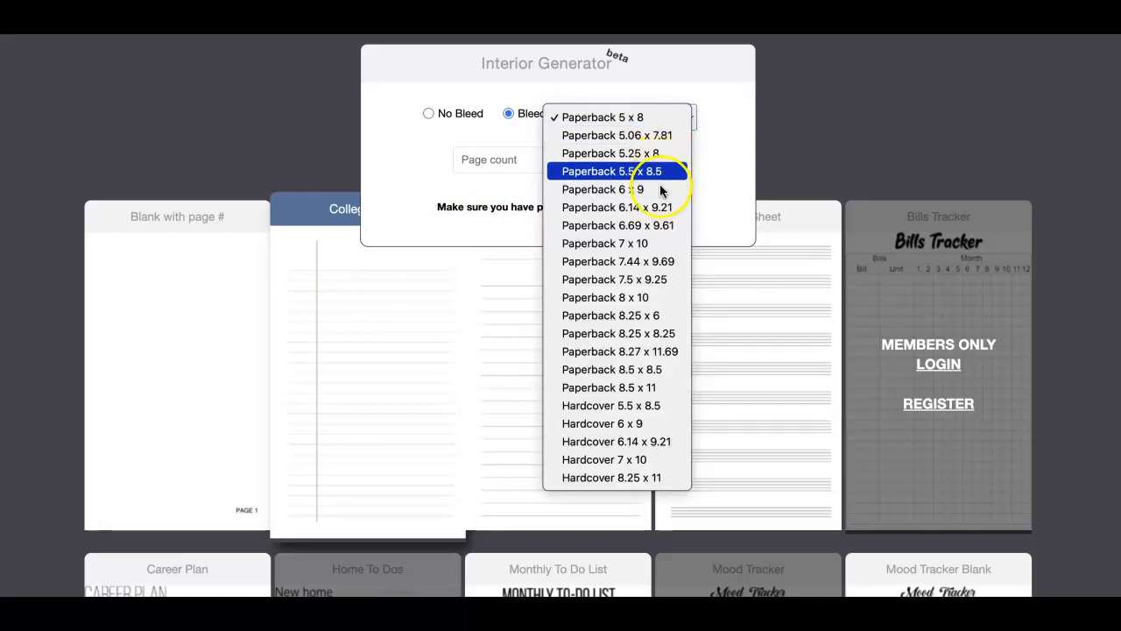
left_click(659, 282)
left_click(516, 163)
type("100")
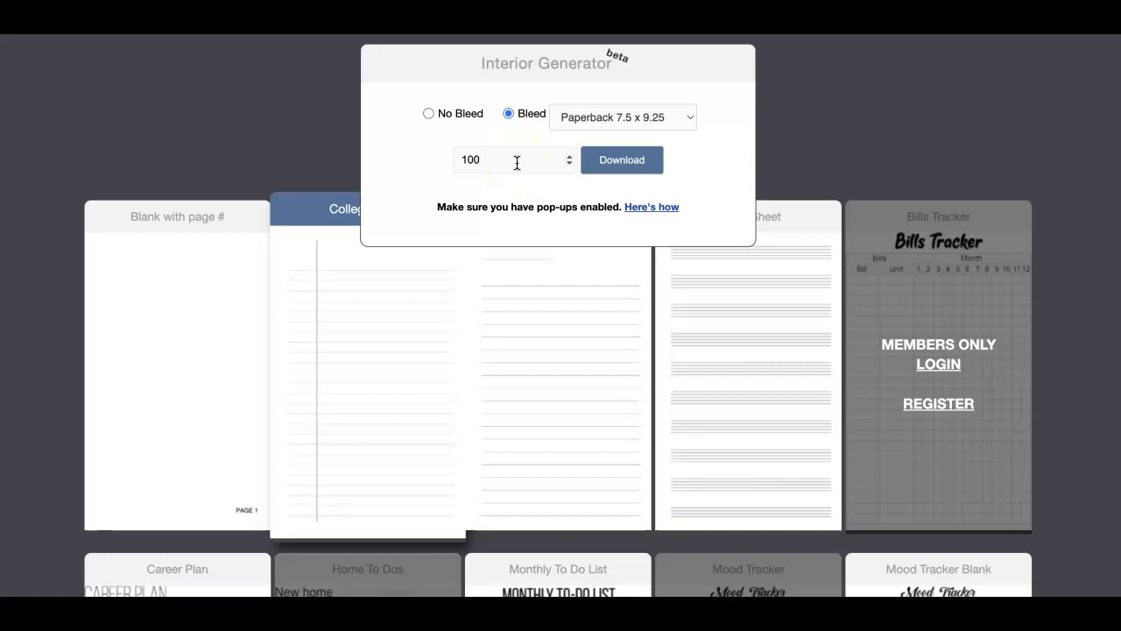
left_click(603, 166)
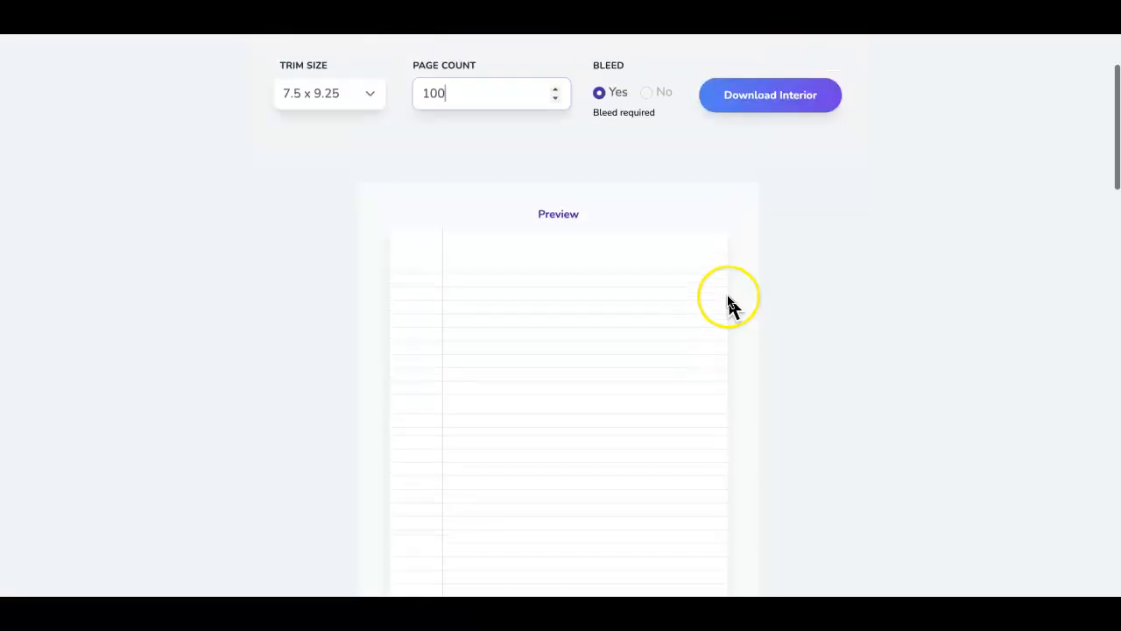
Look over the lined interior preview and the exported composition notebook cover PDF
scroll(726, 292, "up", 3)
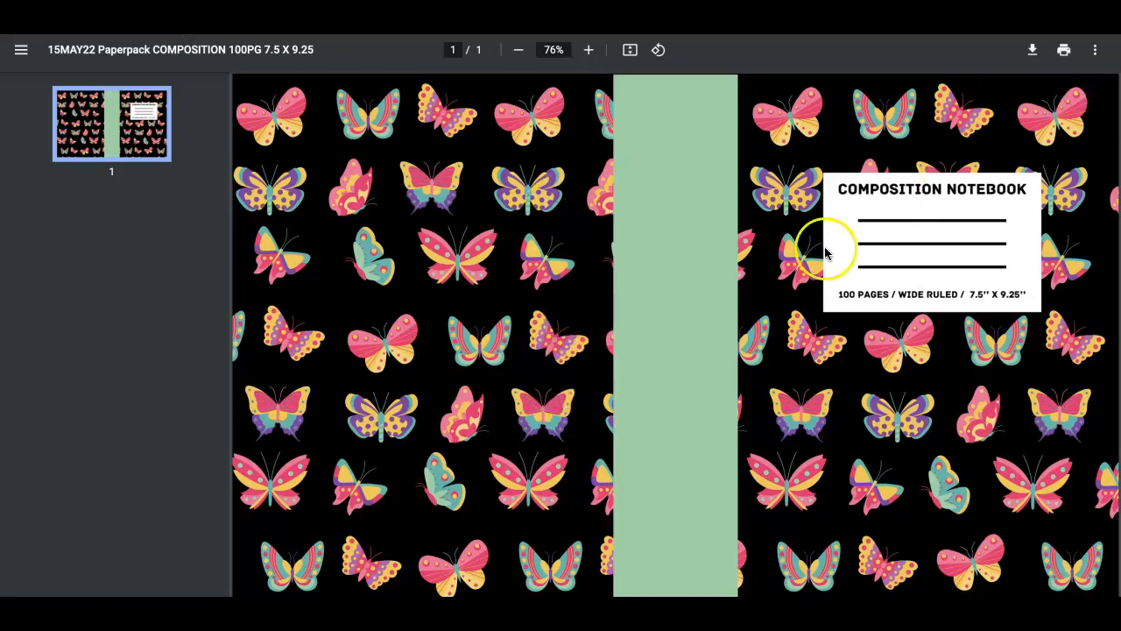
scroll(522, 244, "down", 1)
scroll(522, 244, "up", 1)
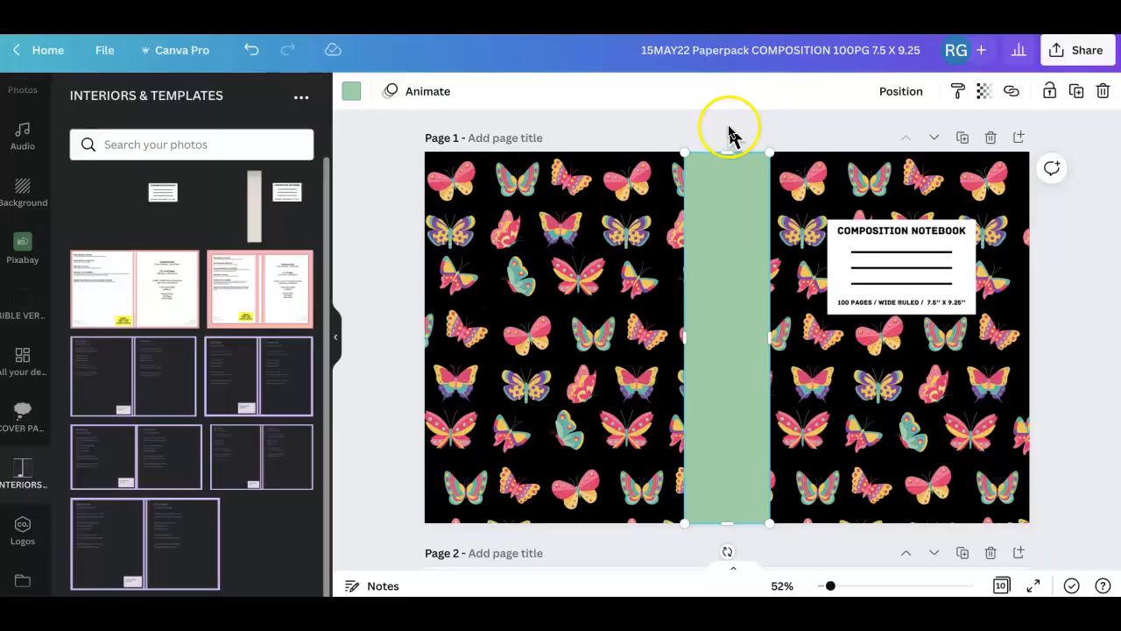
Overlay the 7.5" x 9.25" paperback cover template on page 1 in Canva, stretch it over the whole page and set its transparency to 44
left_click(123, 305)
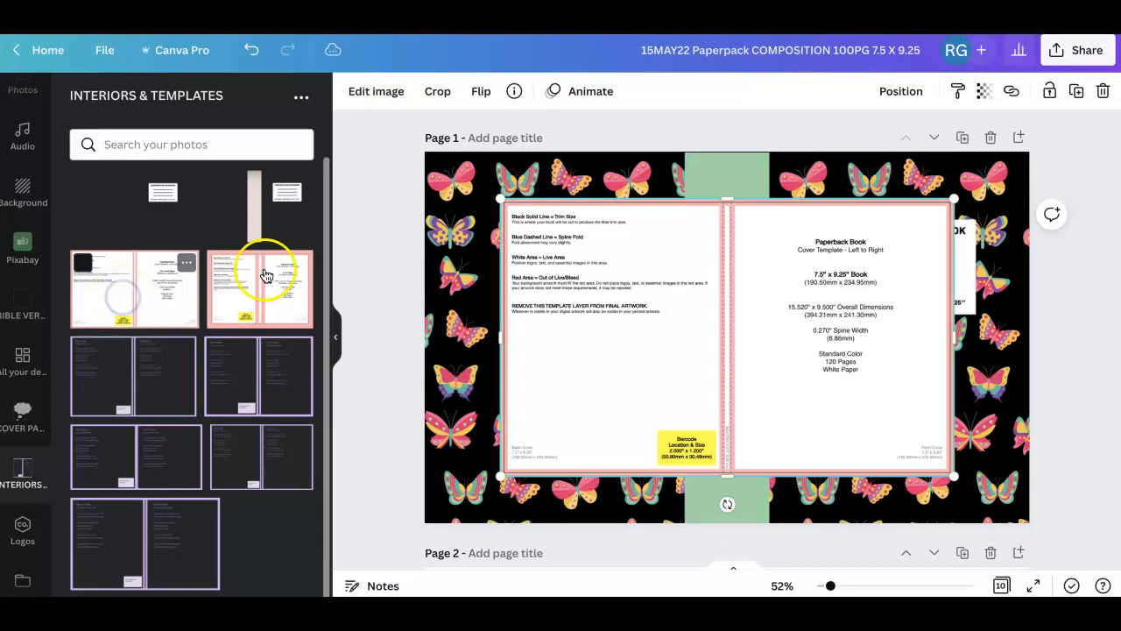
left_click_drag(601, 288, 522, 243)
left_click_drag(876, 428, 1043, 503)
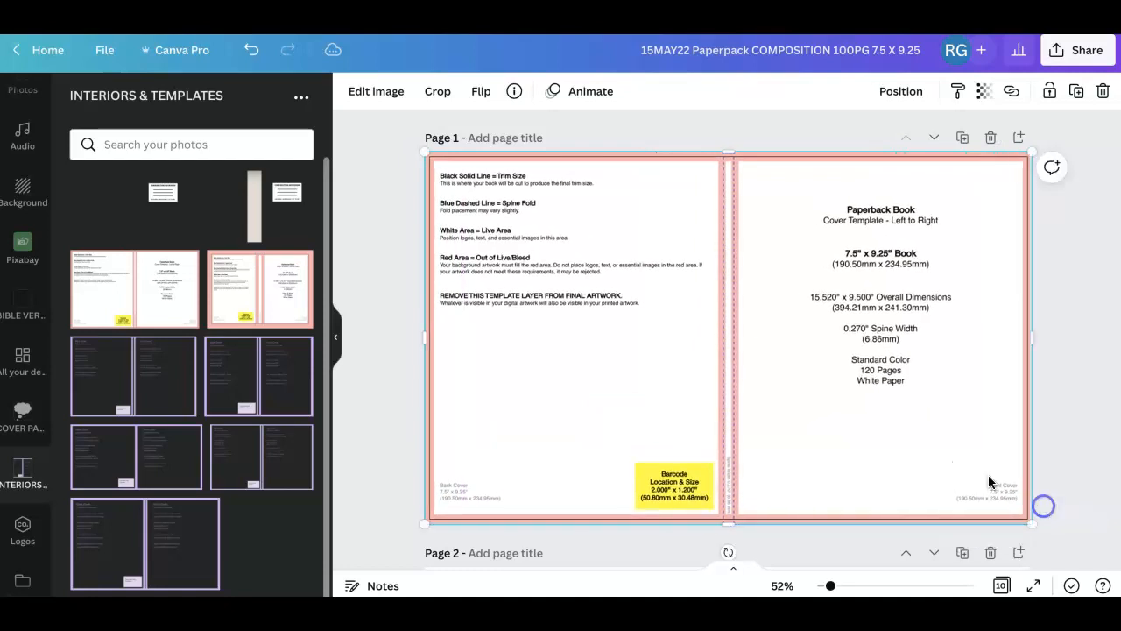
left_click(913, 93)
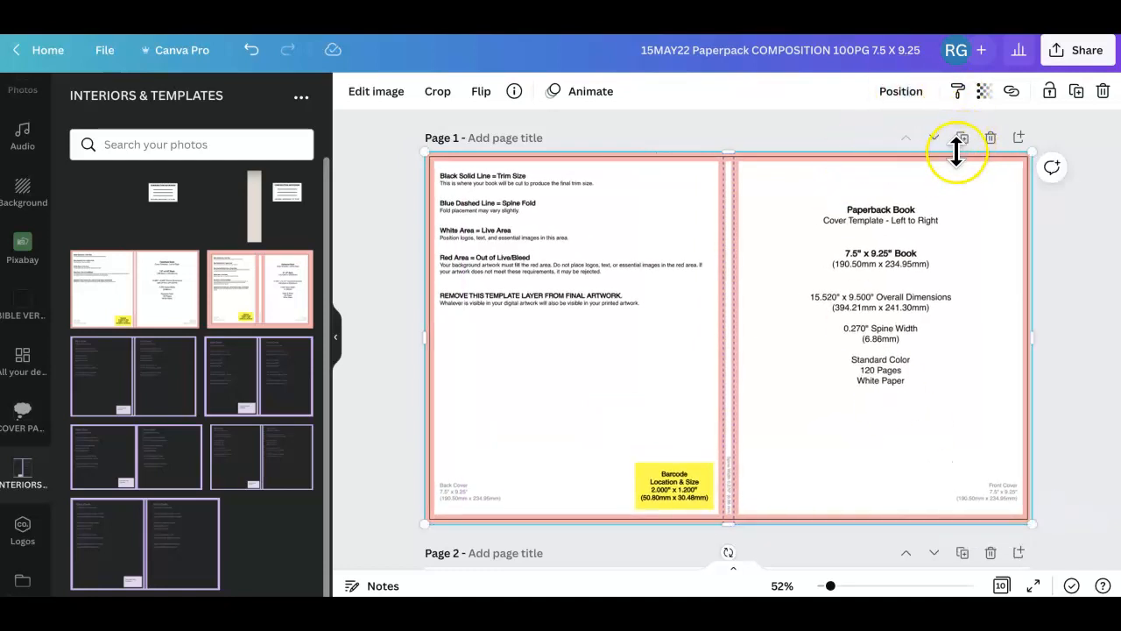
left_click(984, 91)
left_click_drag(970, 154, 890, 155)
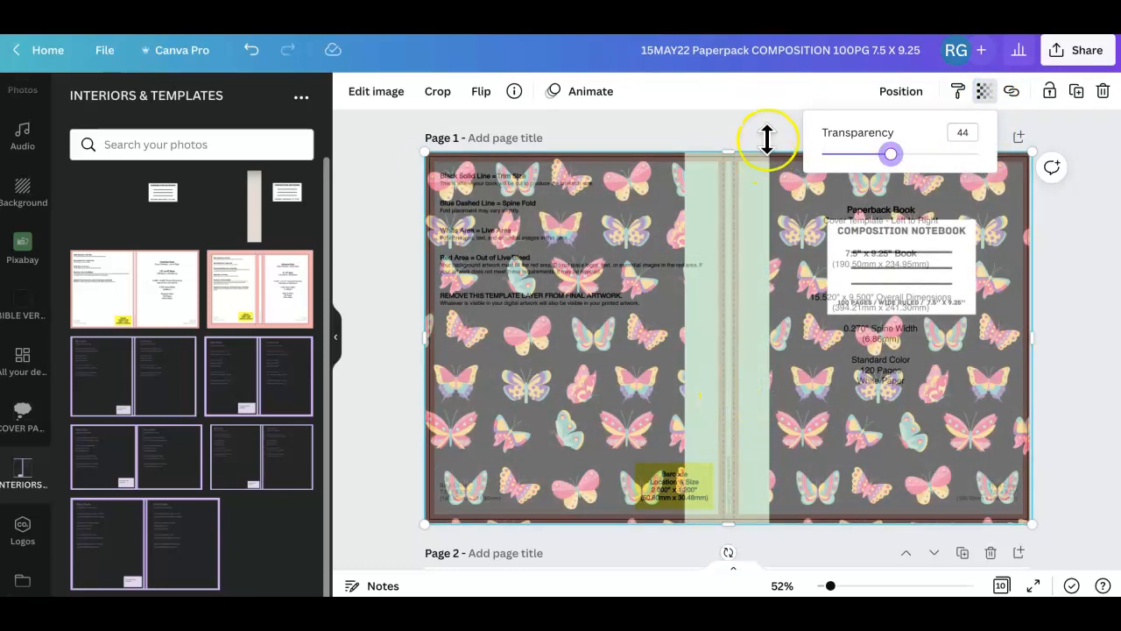
Adjust the template overlay's upper and lower edges against the green spine strip, and delete the overlay from the cover
left_click_drag(727, 151, 728, 204)
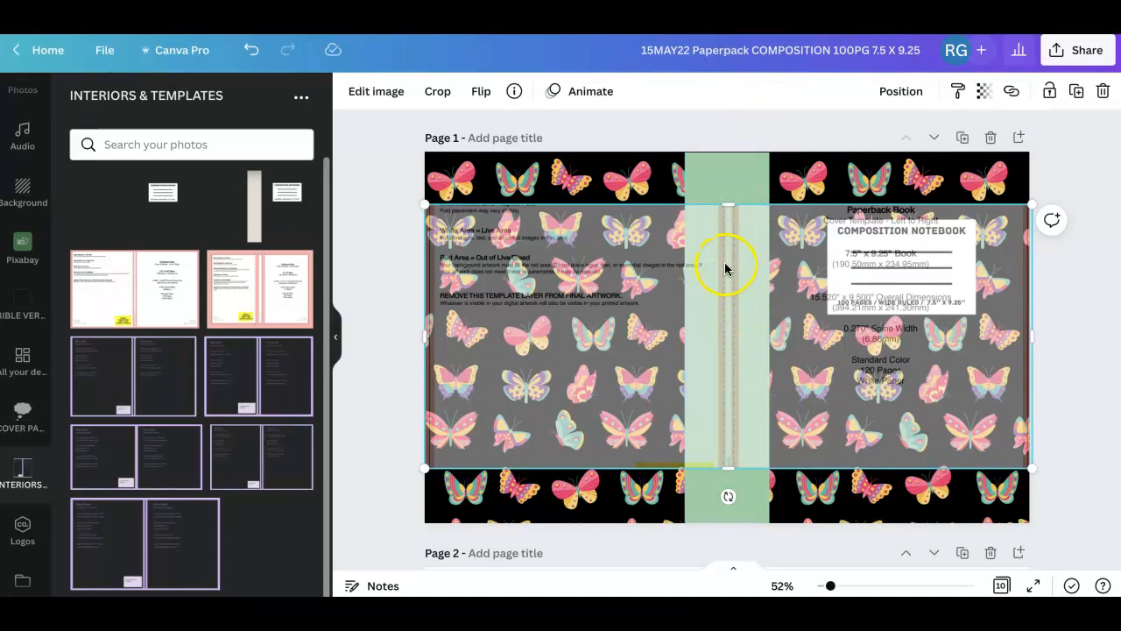
mouse_move(731, 194)
left_mouse_down()
mouse_move(730, 152)
mouse_move(732, 193)
left_mouse_up()
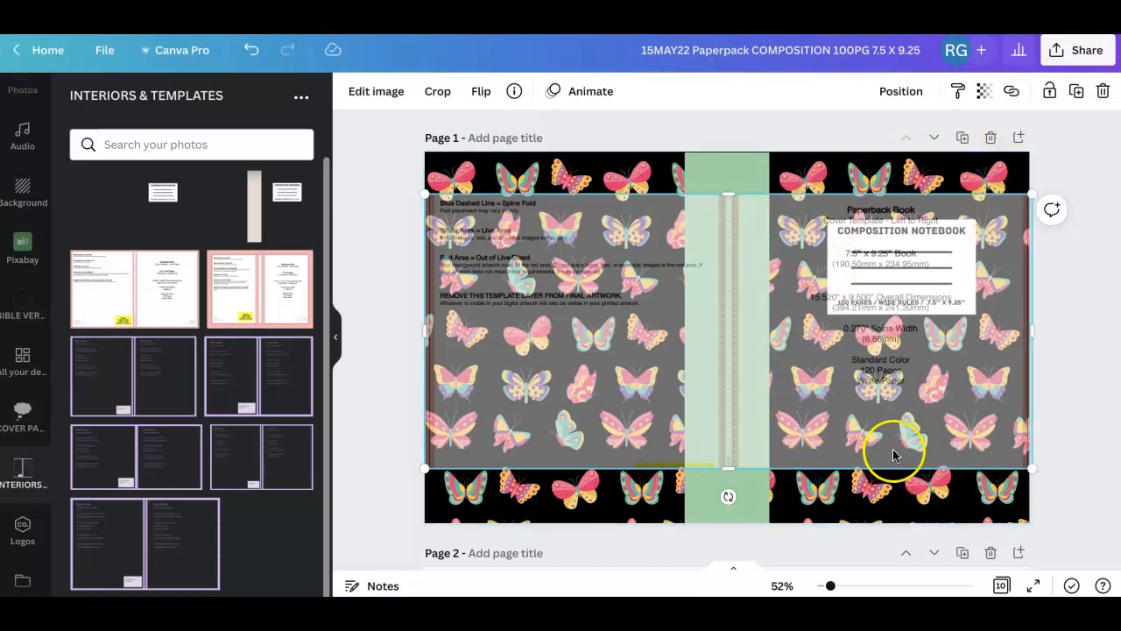
left_click(659, 282)
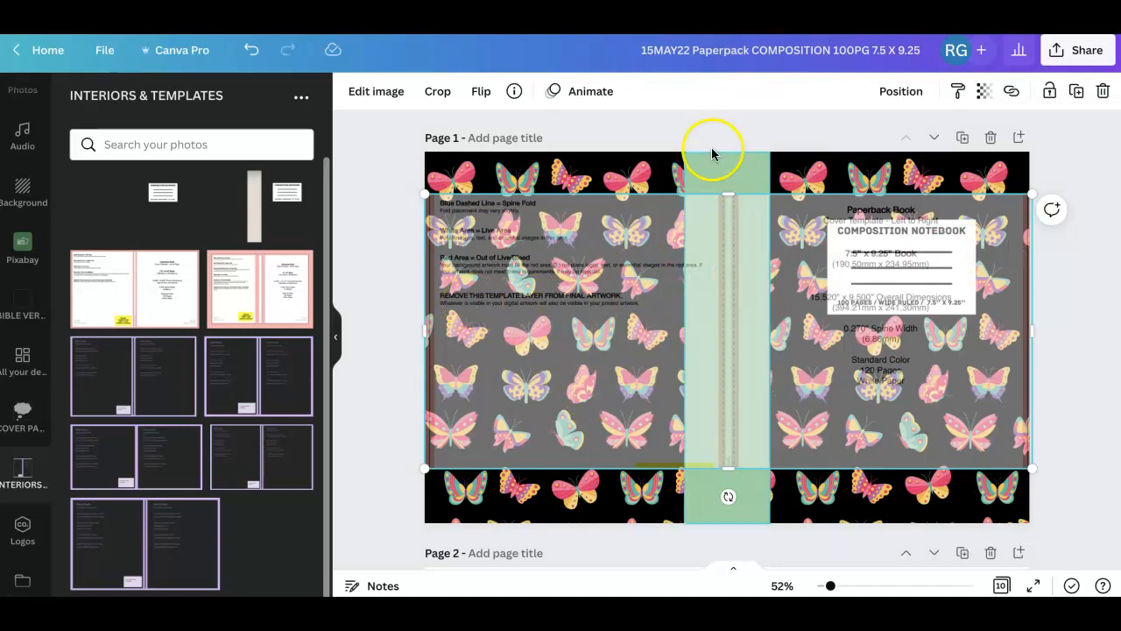
left_click_drag(727, 192, 729, 155)
key("Delete")
left_click(553, 306)
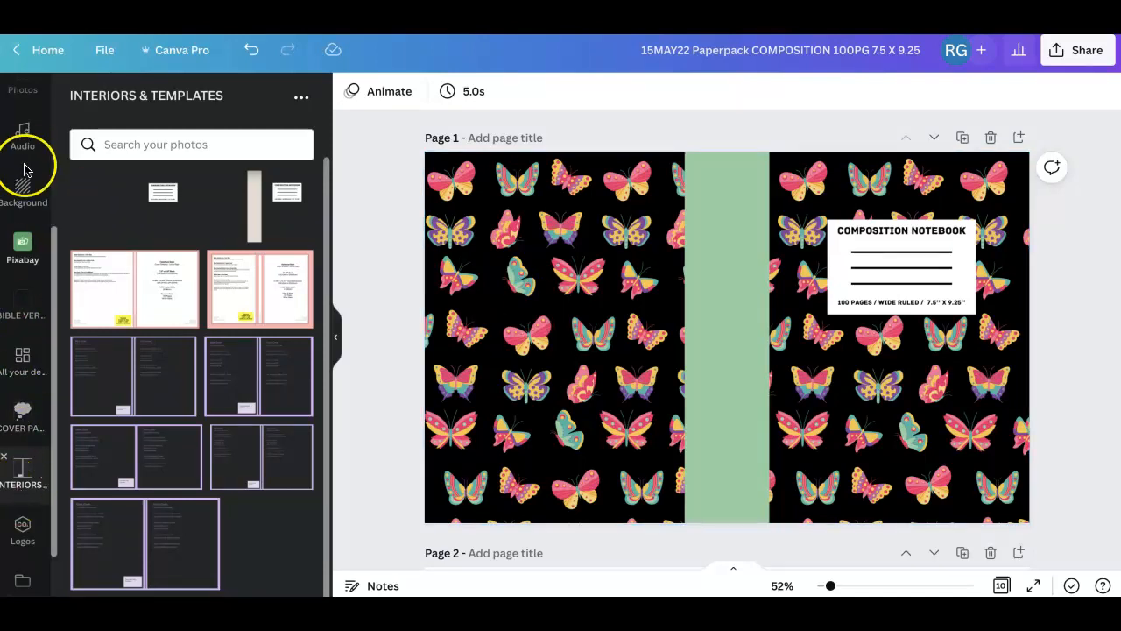
Bring the first design categories, such as Templates, Elements and Uploads, into view
left_click_drag(54, 243, 55, 93)
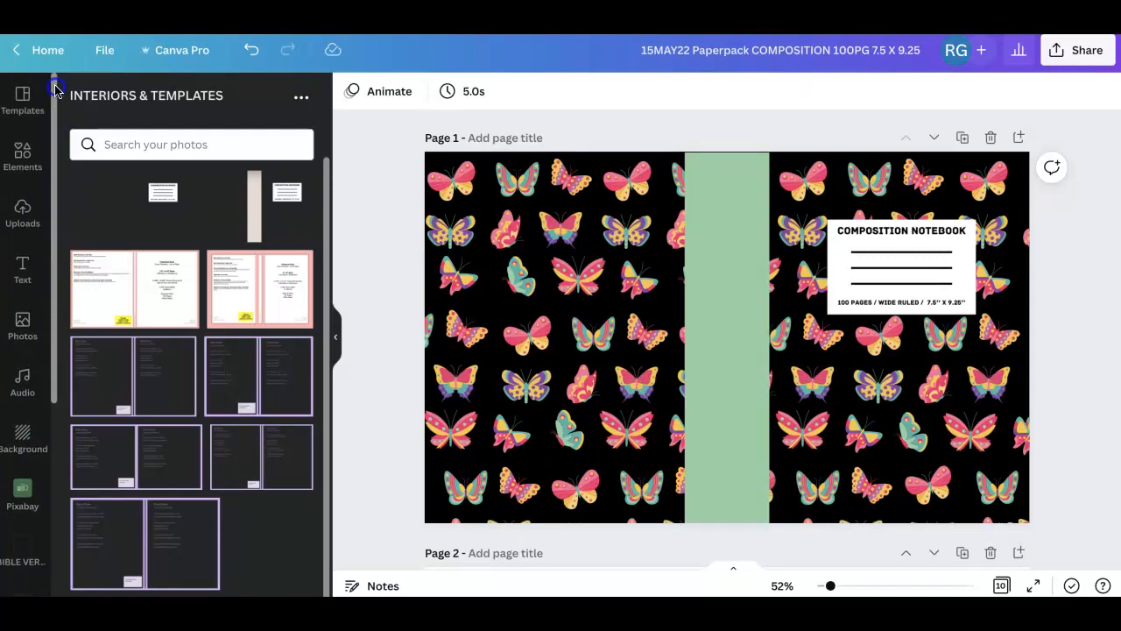